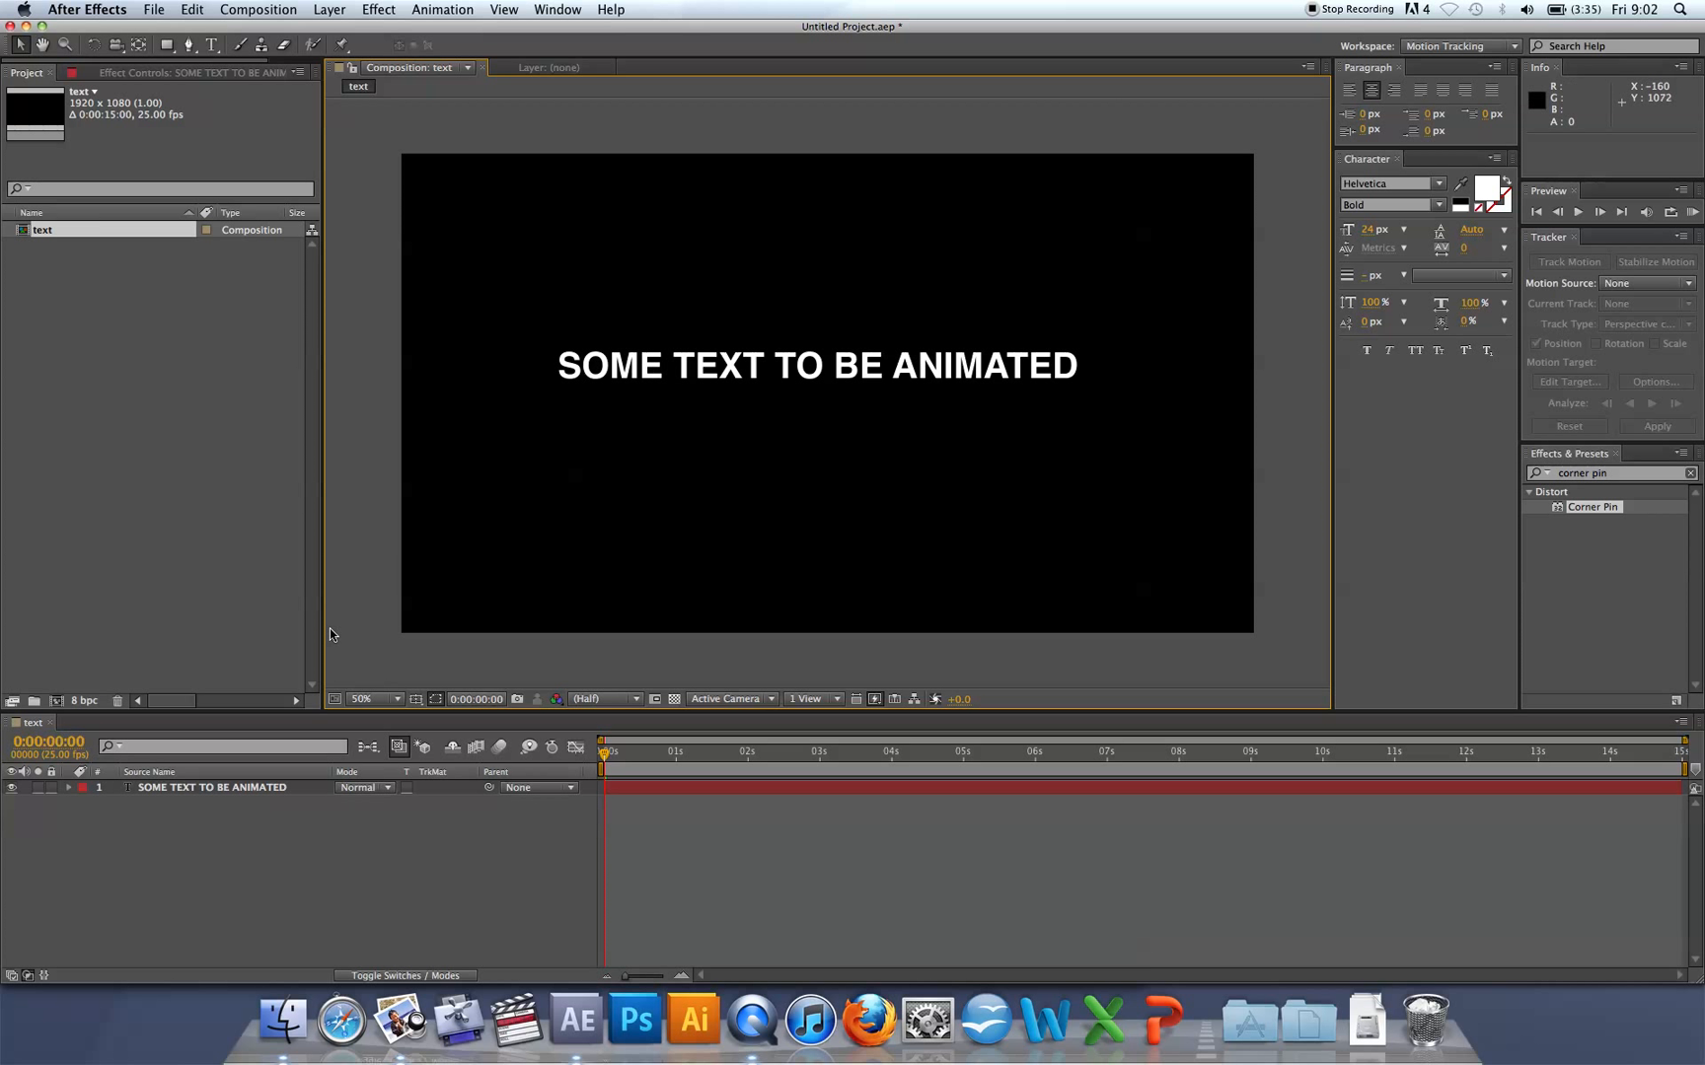
# Add a Scale animator to the text layer and set its scale to 100% horizontally and 335% vertically.
pyautogui.click(69, 789)
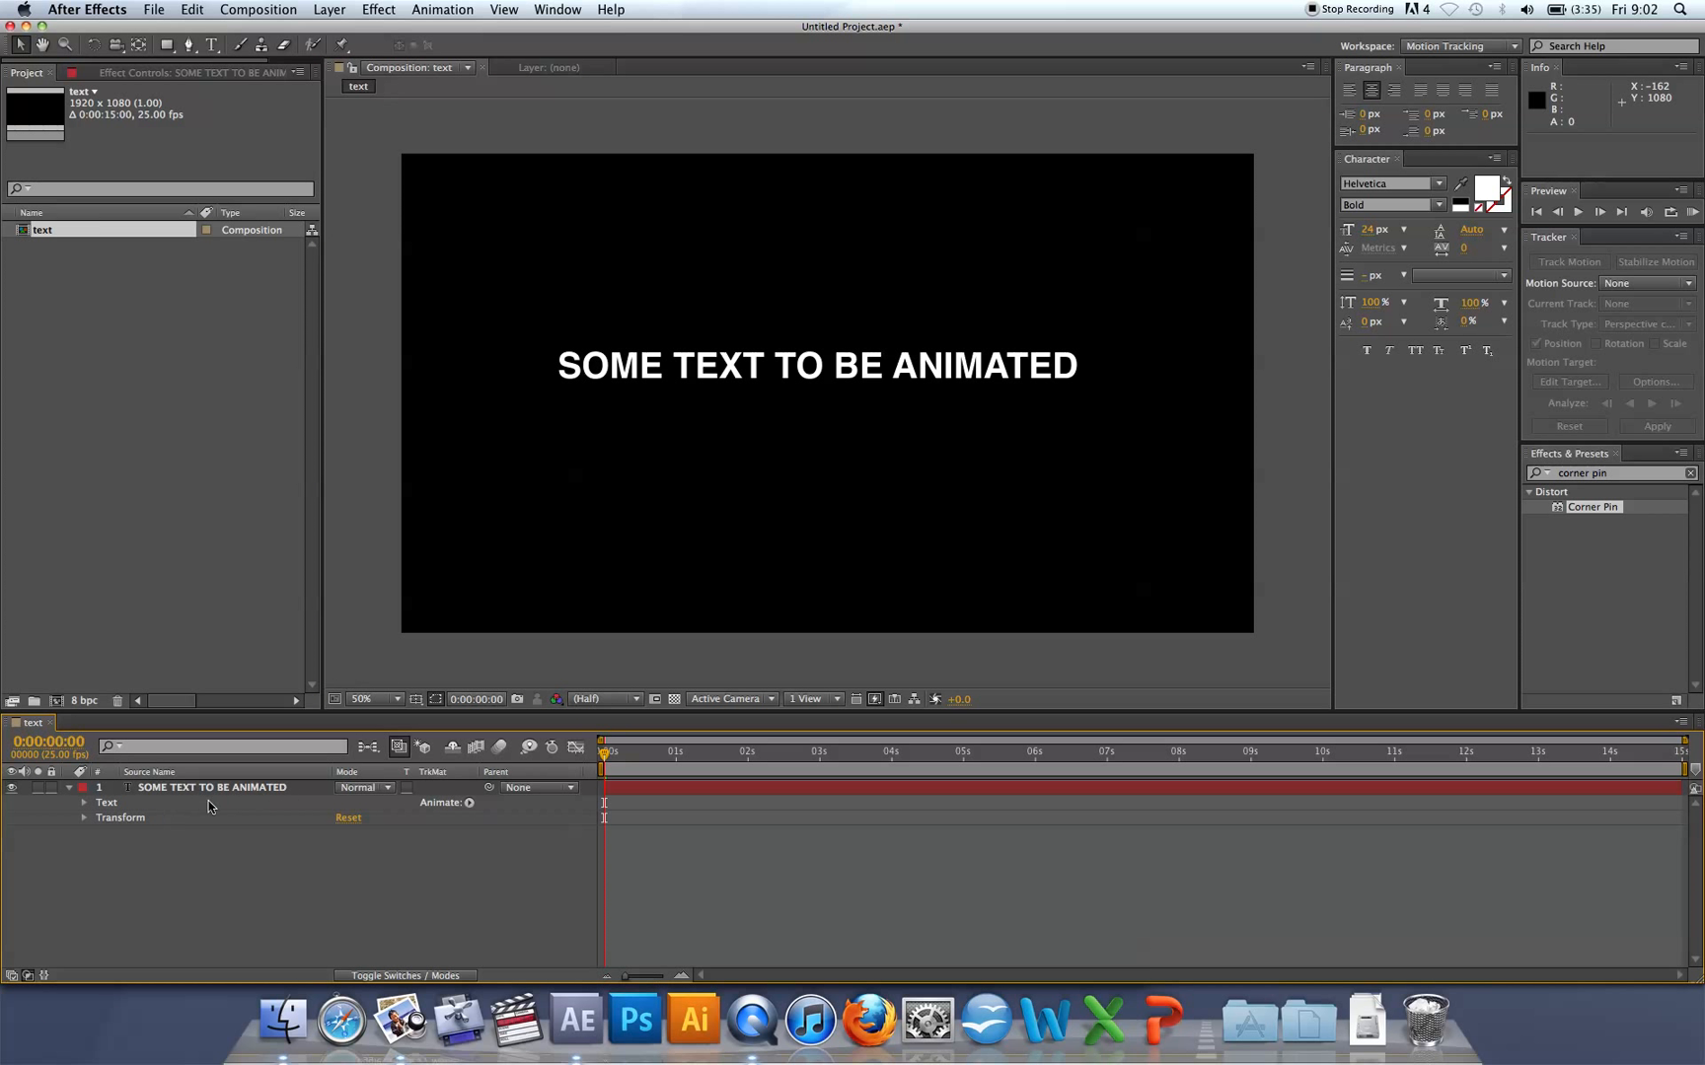
pyautogui.click(470, 802)
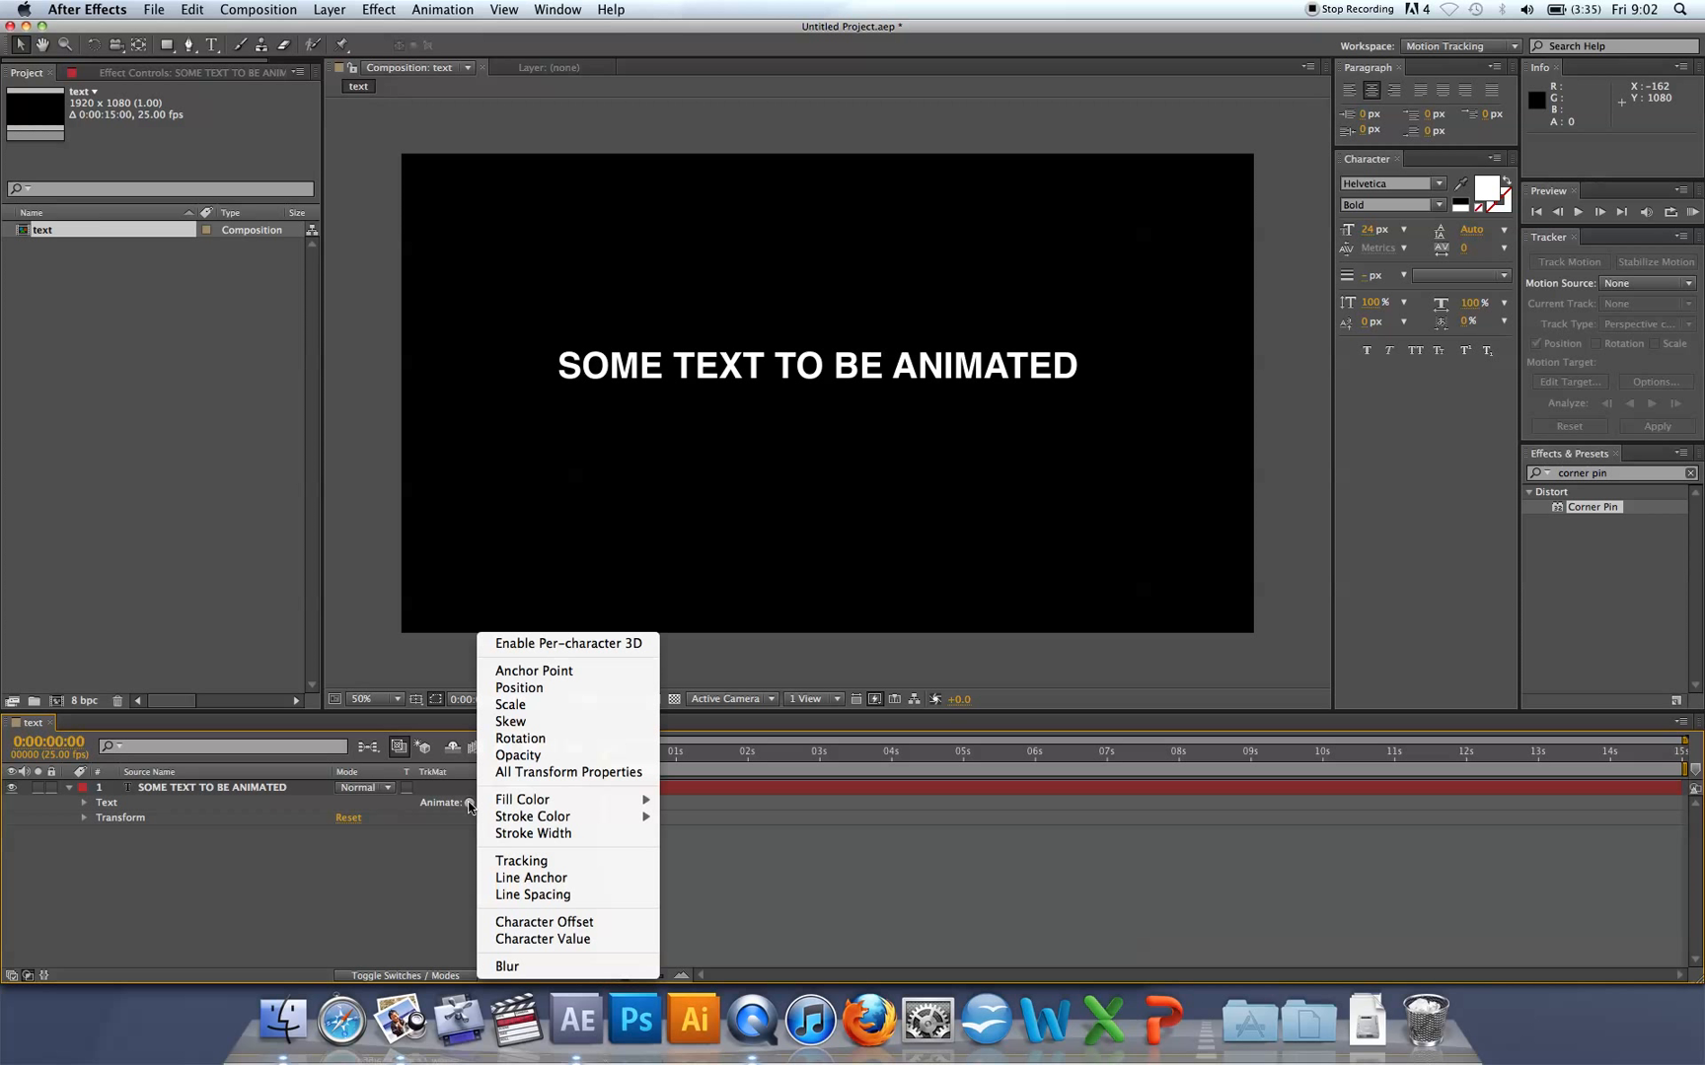
pyautogui.click(510, 705)
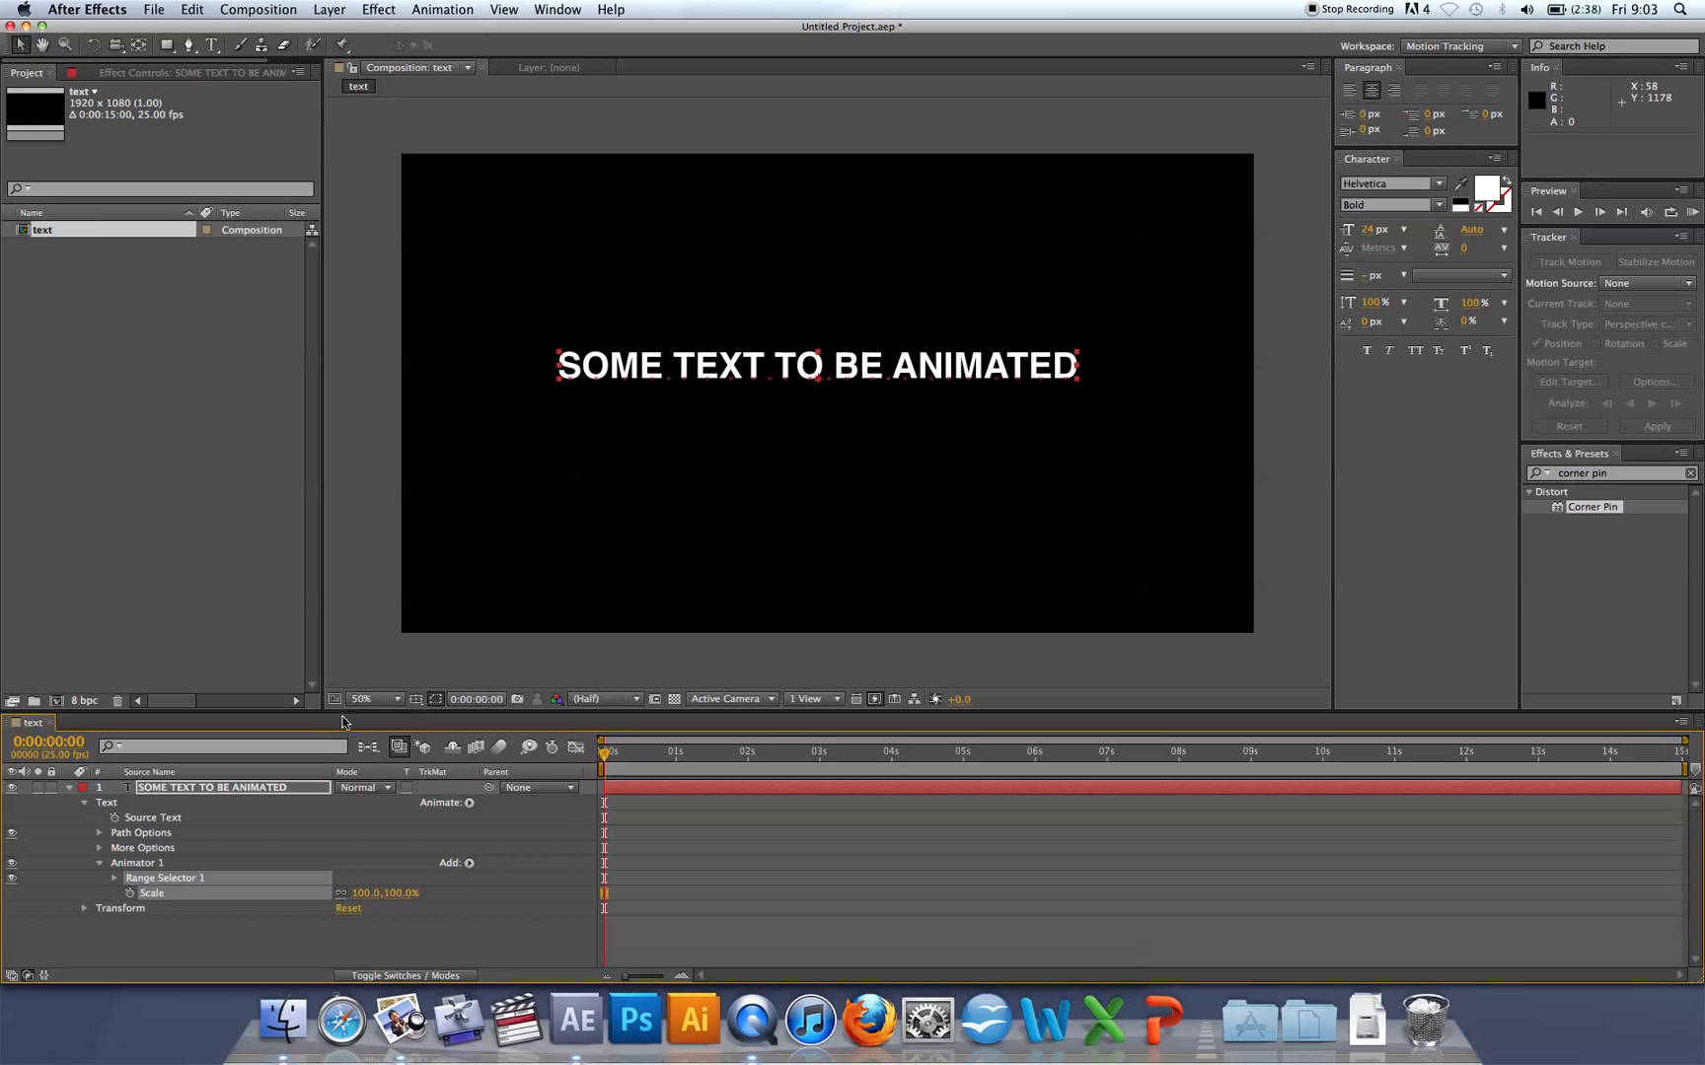
pyautogui.moveTo(355, 713); pyautogui.dragTo(355, 543)
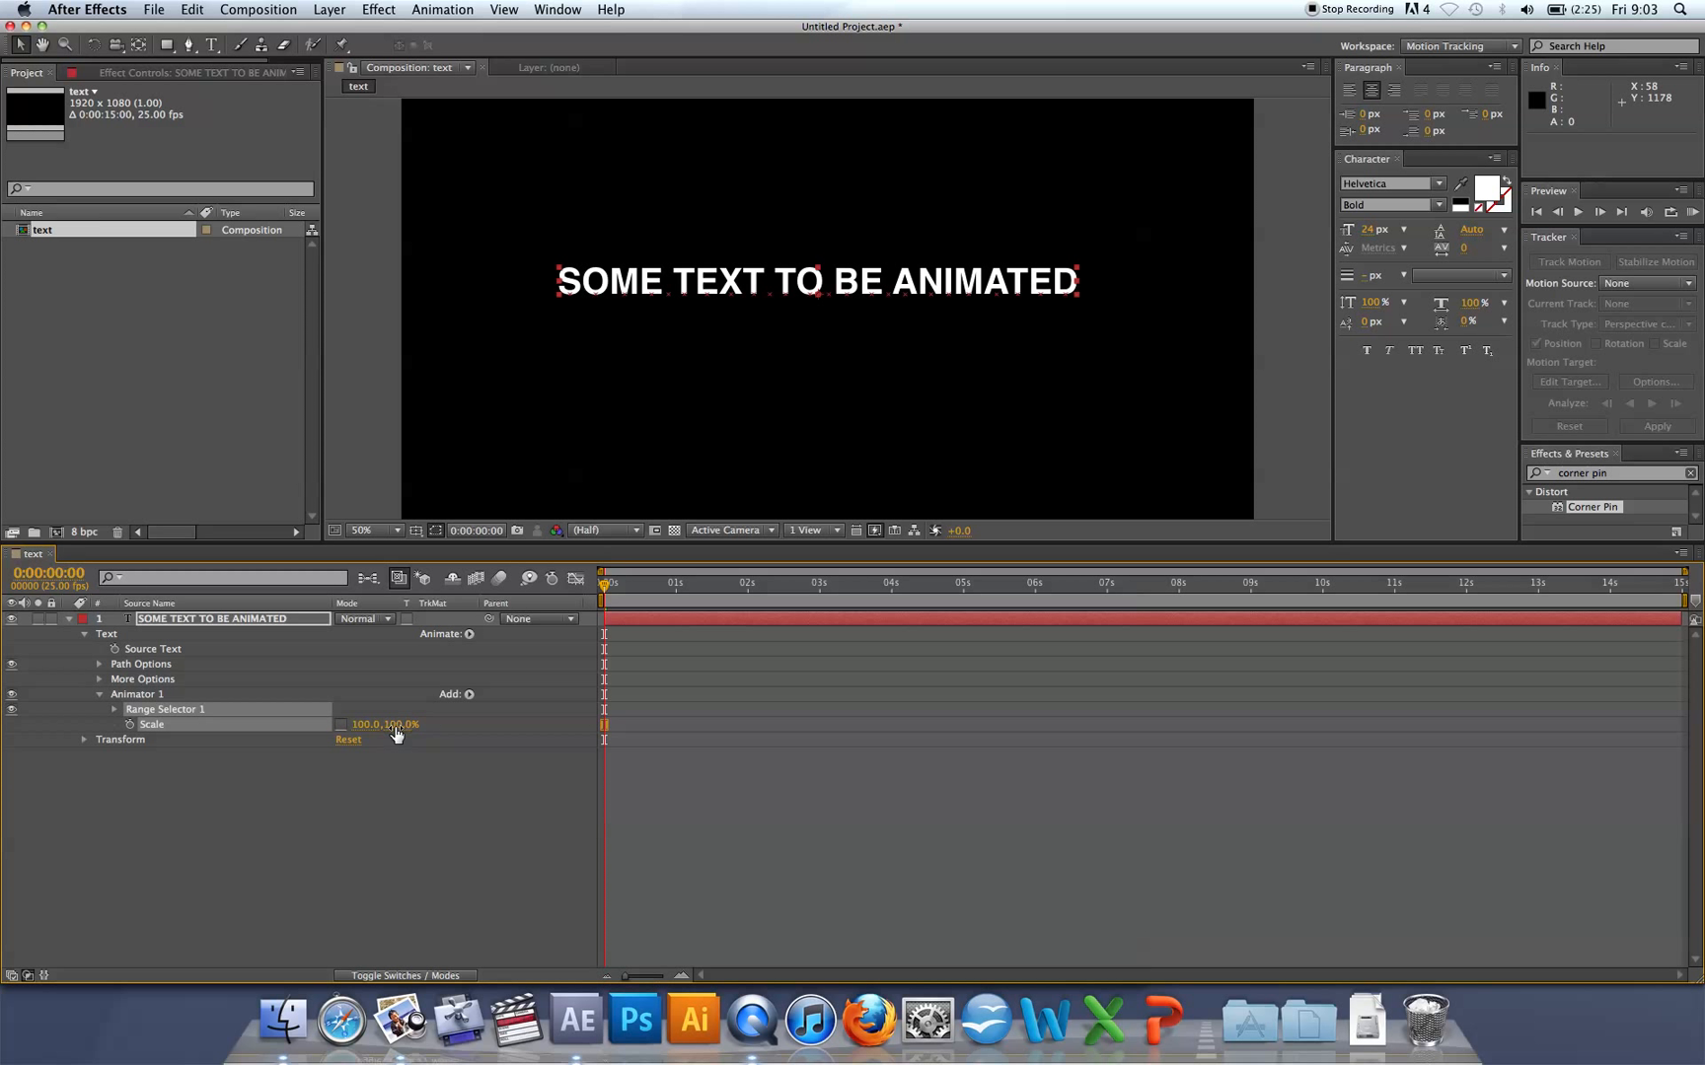
pyautogui.moveTo(396, 734); pyautogui.dragTo(597, 721)
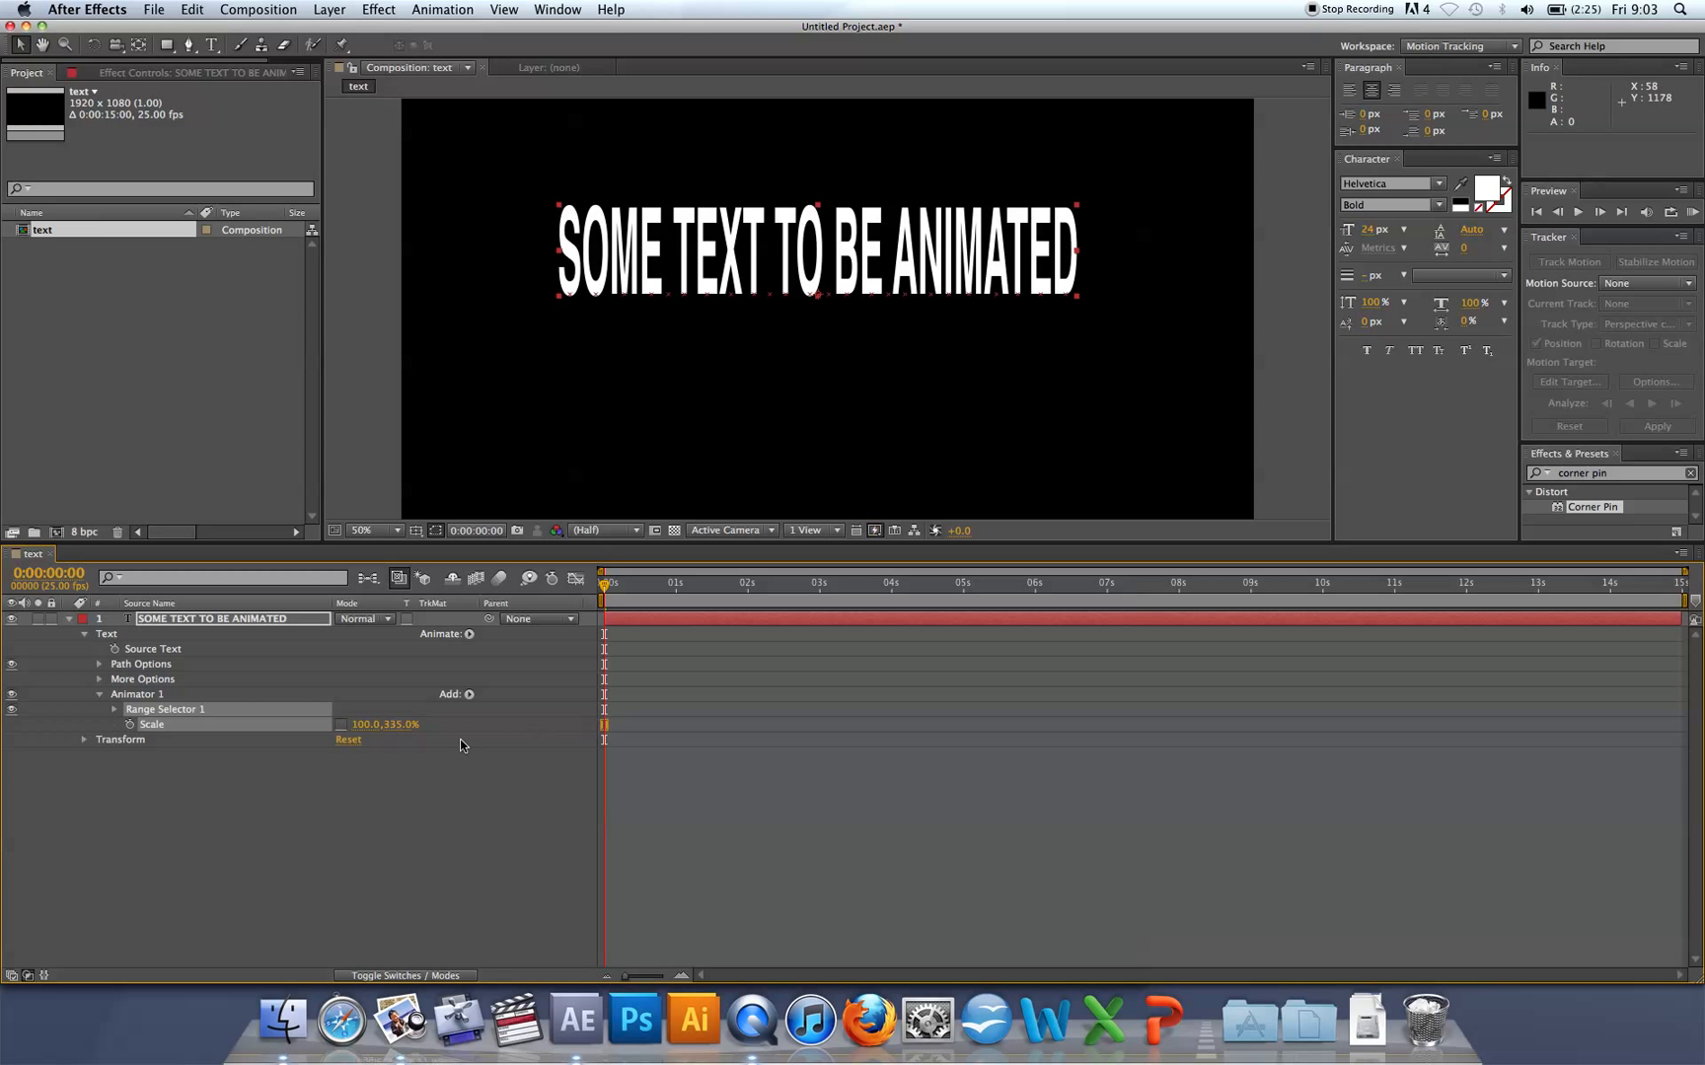
# Set the animator's range selector to Start 17%, End 74% and Offset 2%.
pyautogui.click(115, 709)
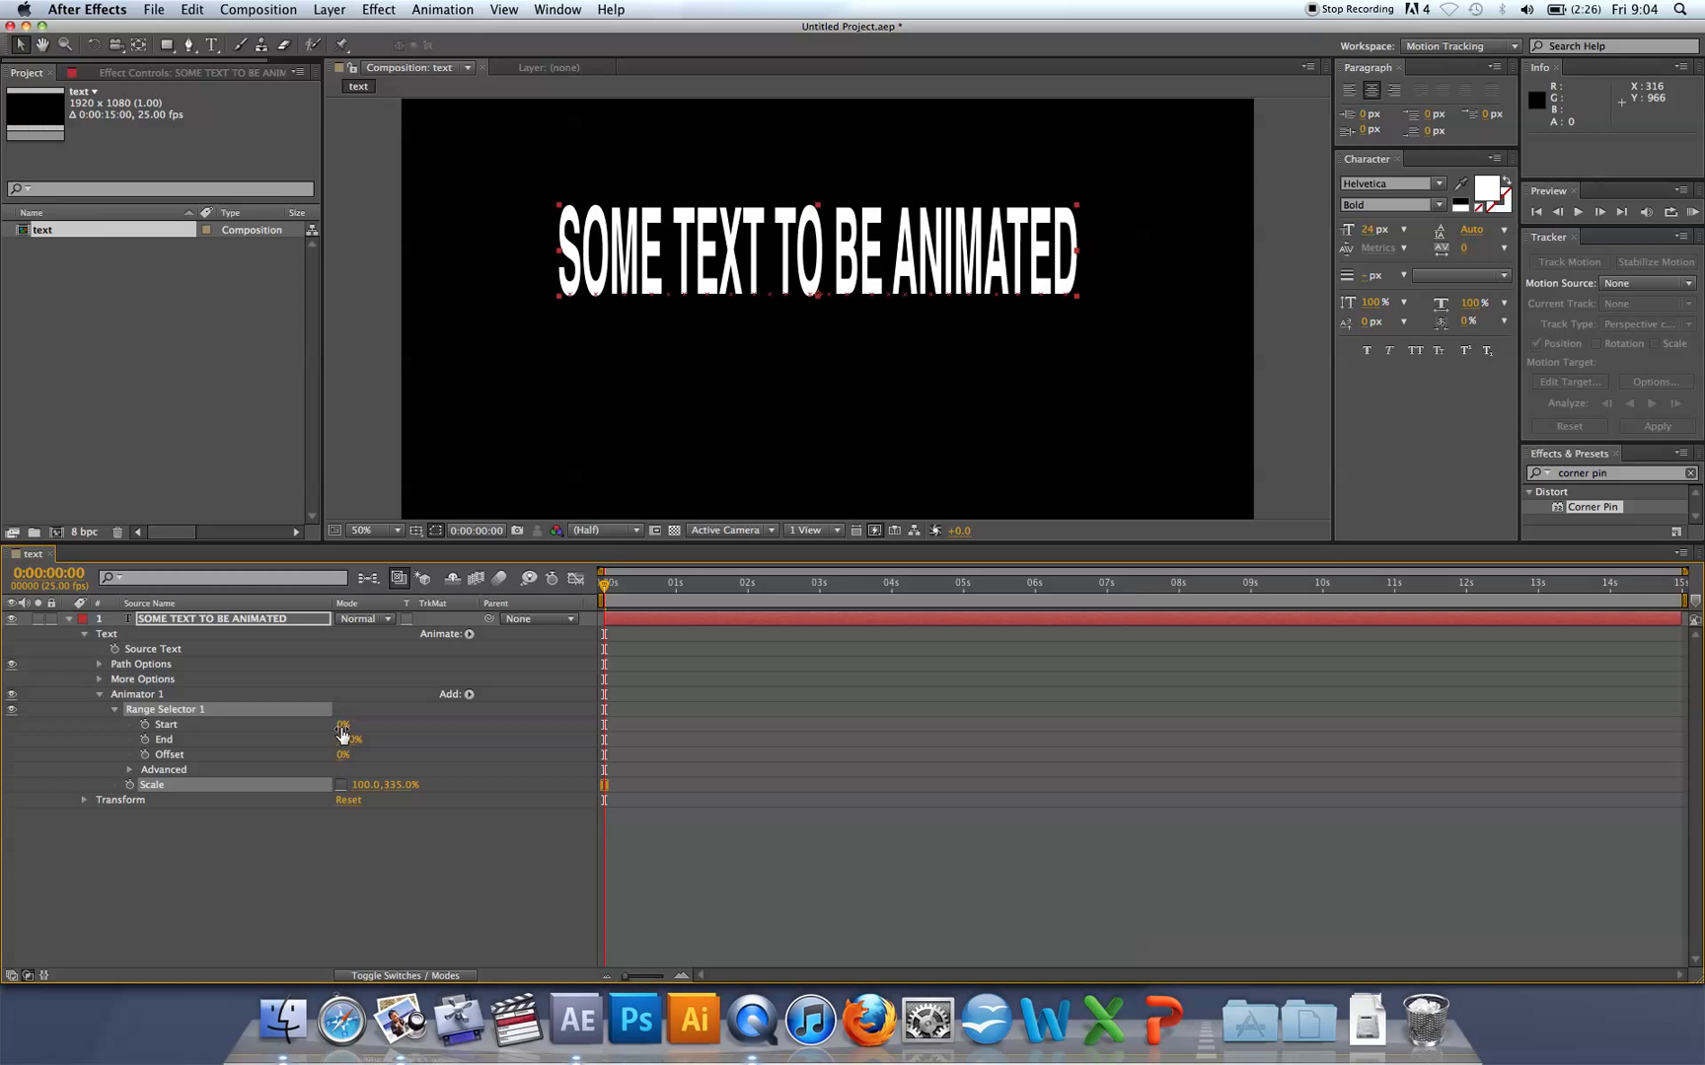
pyautogui.moveTo(341, 730)
pyautogui.mouseDown()
pyautogui.moveTo(356, 726)
pyautogui.moveTo(324, 744)
pyautogui.mouseUp()
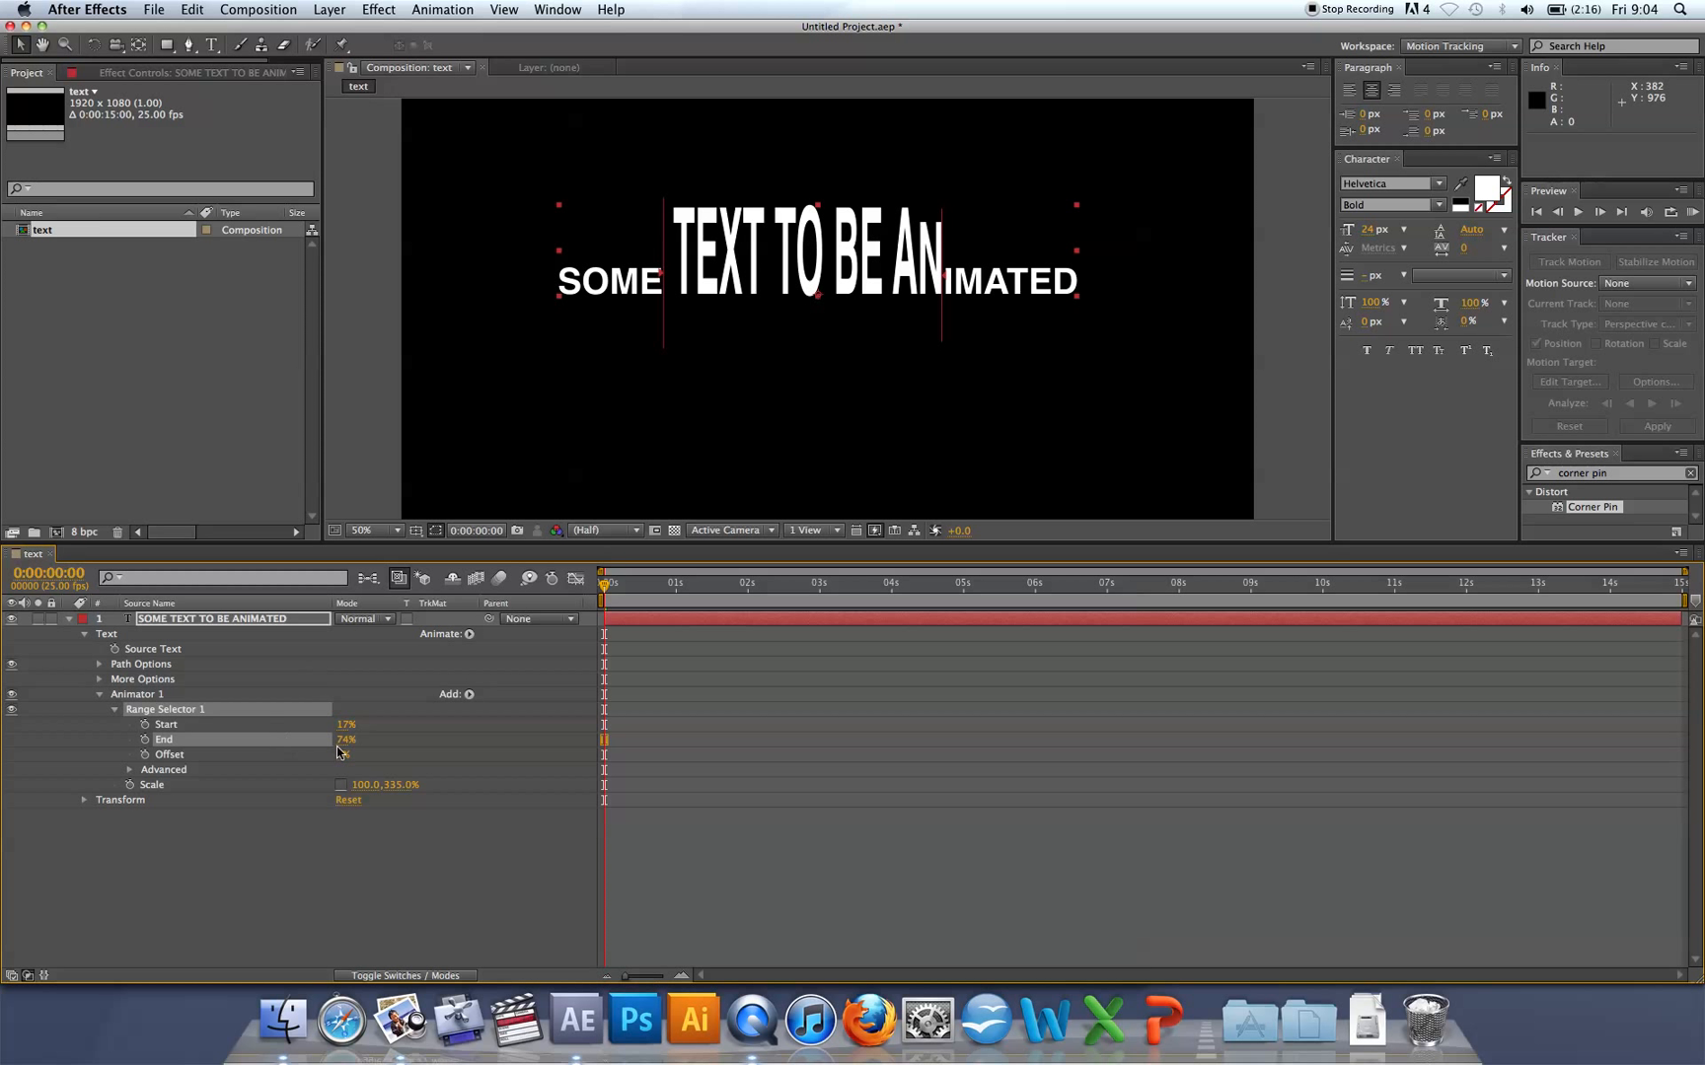
pyautogui.moveTo(342, 758)
pyautogui.mouseDown()
pyautogui.moveTo(311, 756)
pyautogui.moveTo(373, 757)
pyautogui.moveTo(258, 762)
pyautogui.moveTo(434, 764)
pyautogui.moveTo(357, 773)
pyautogui.mouseUp()
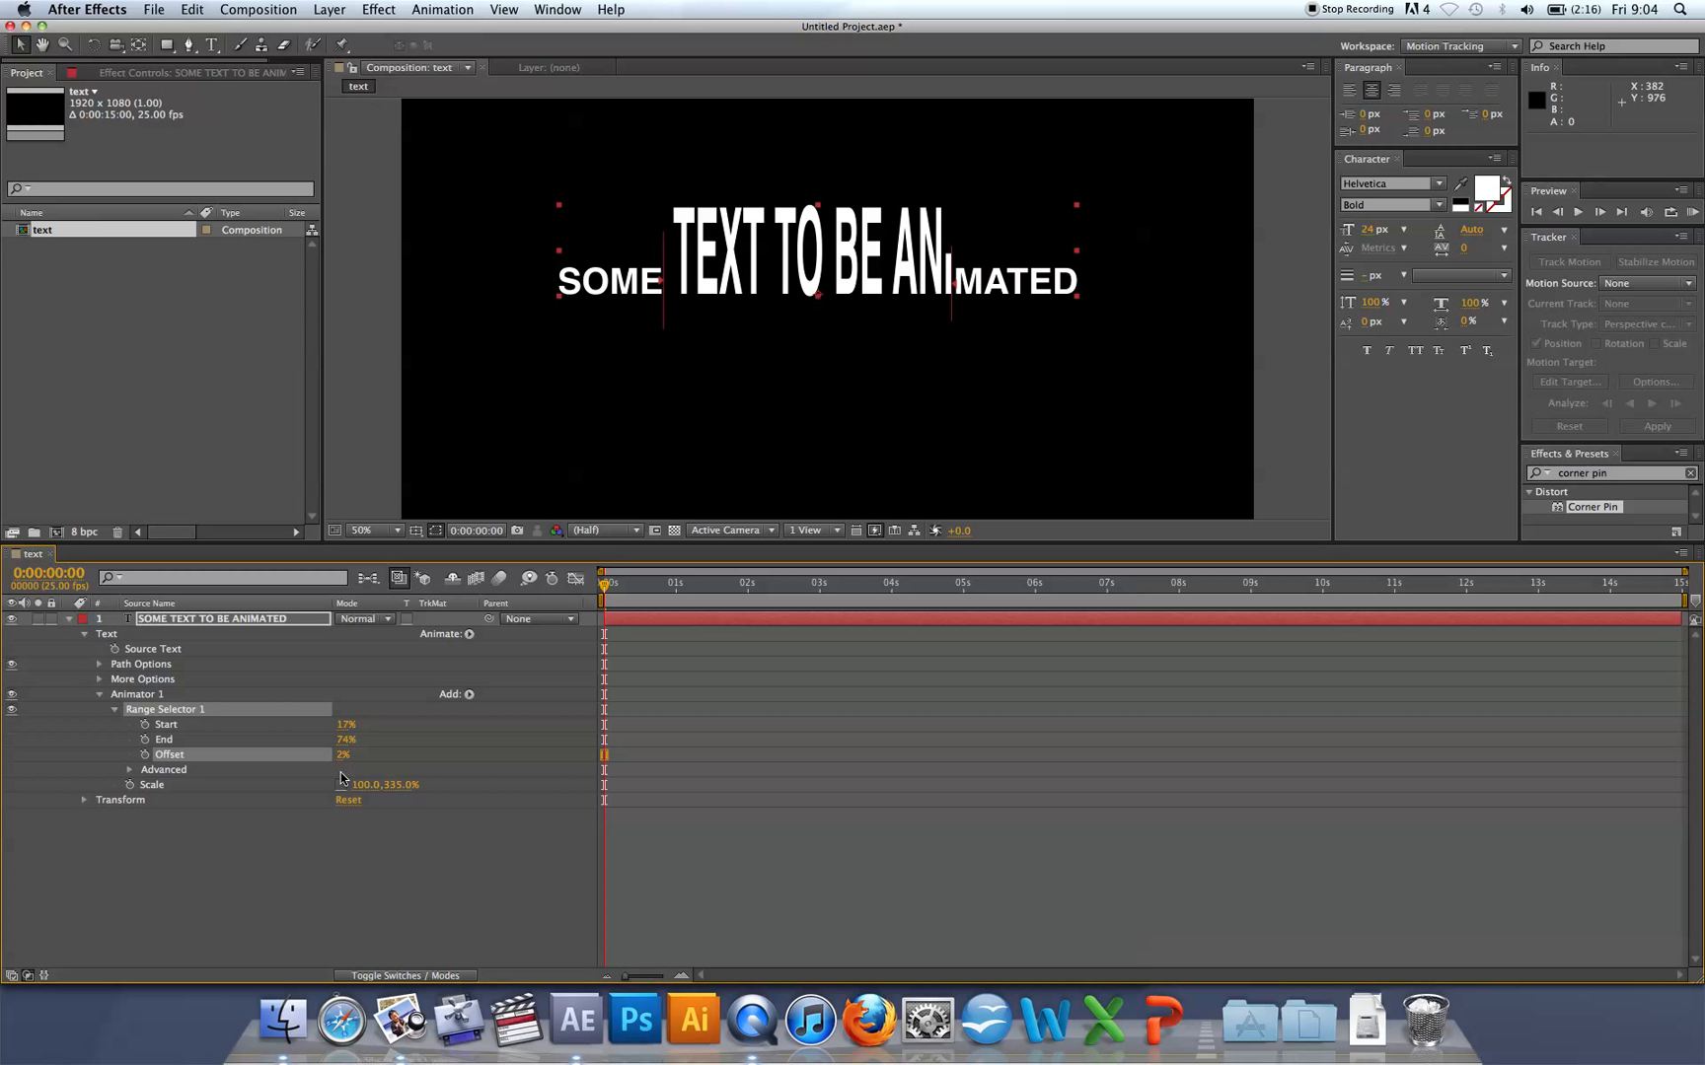
# Switch the range selector's advanced Units setting to Index, then return it to Percentage.
pyautogui.click(132, 771)
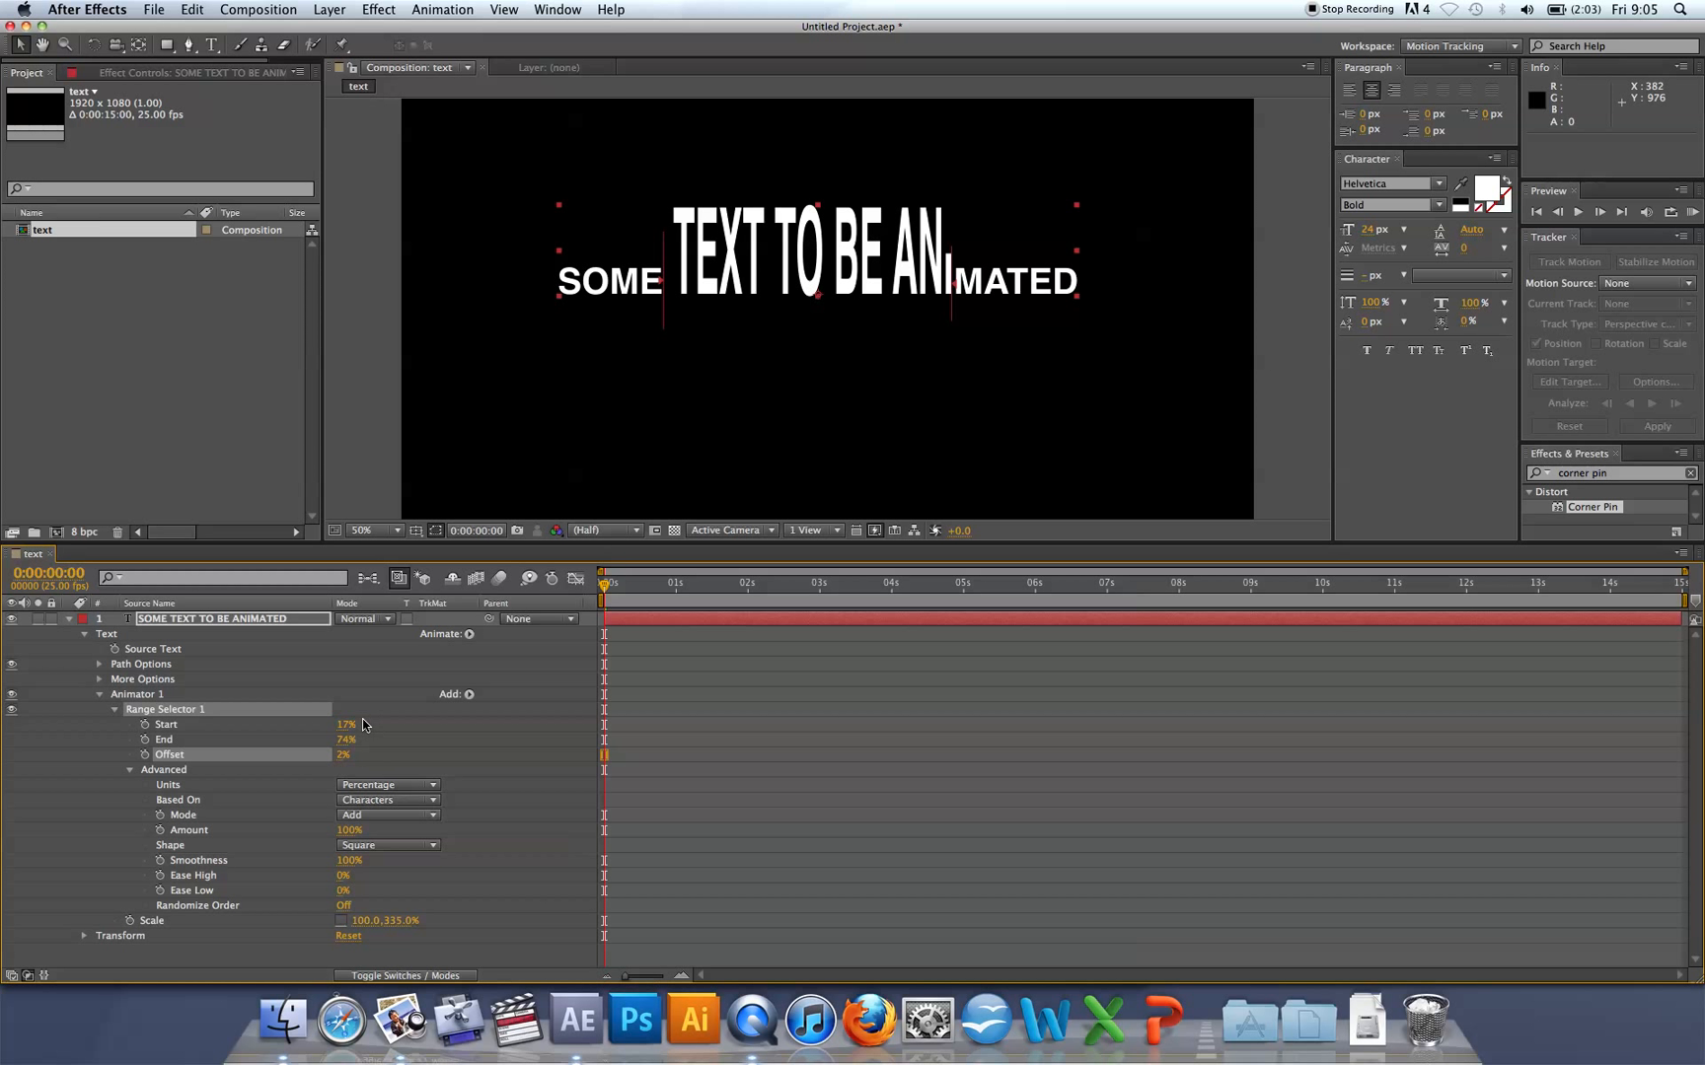
pyautogui.click(381, 787)
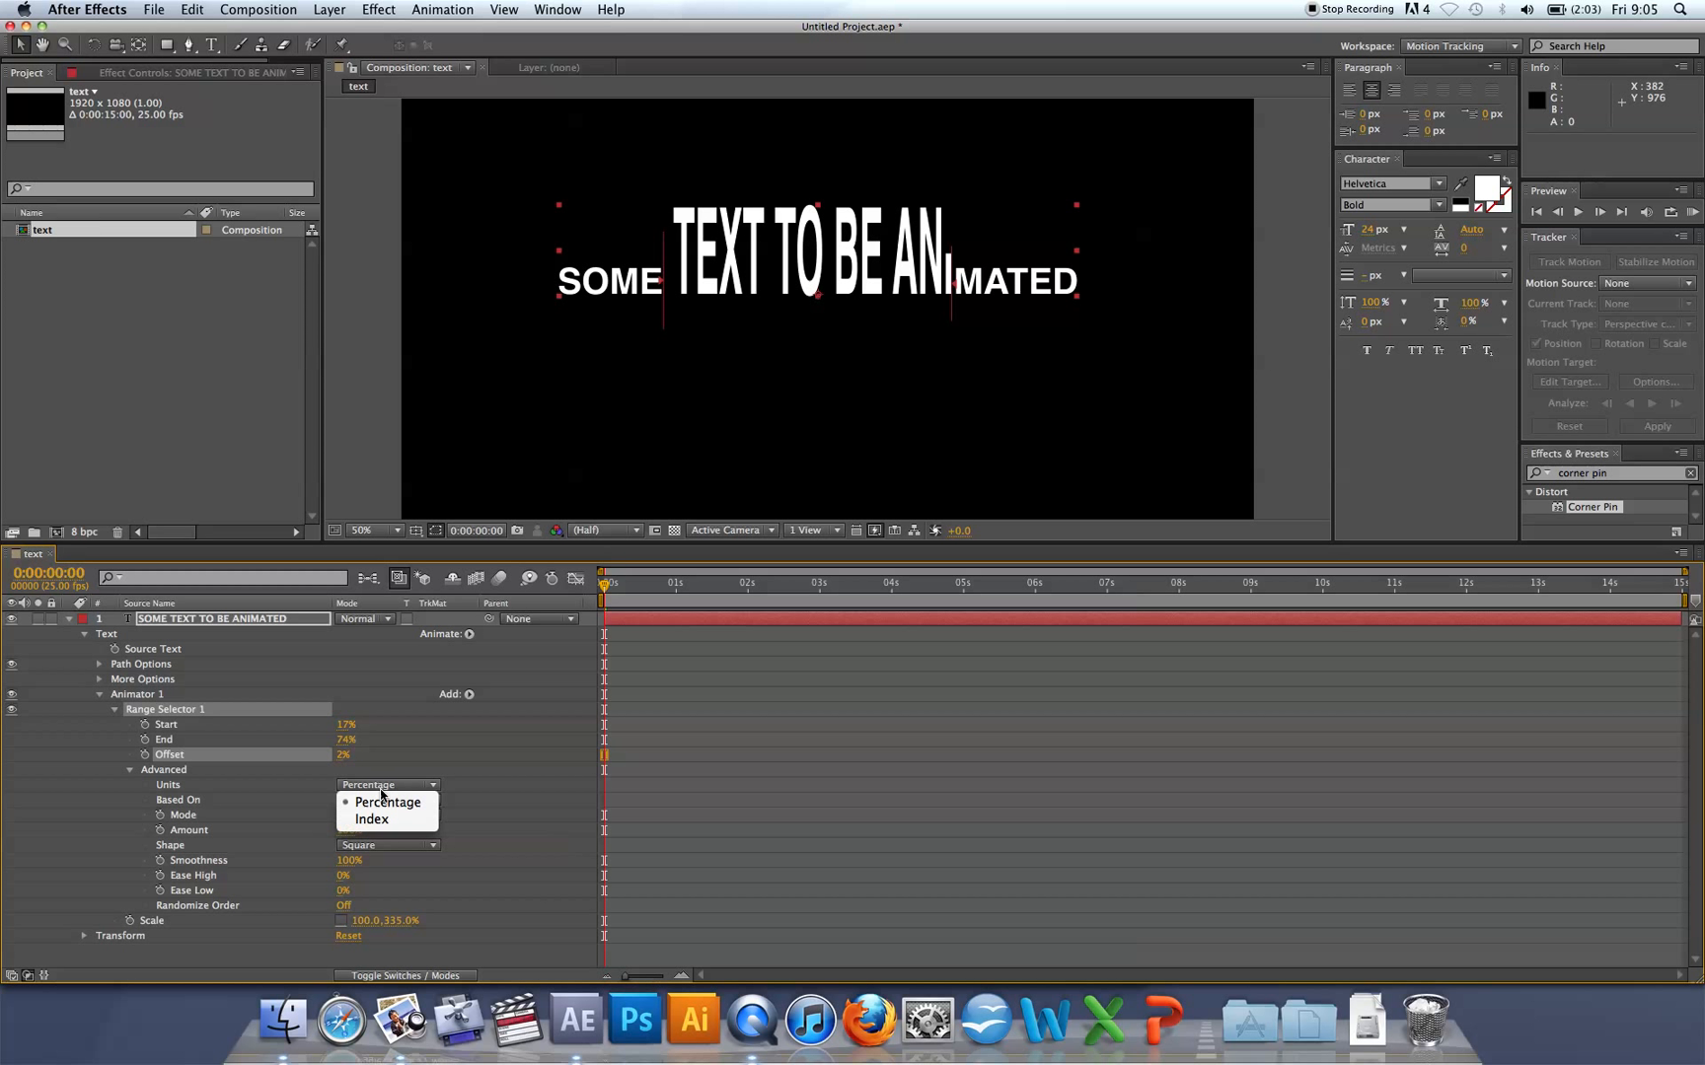
pyautogui.click(382, 786)
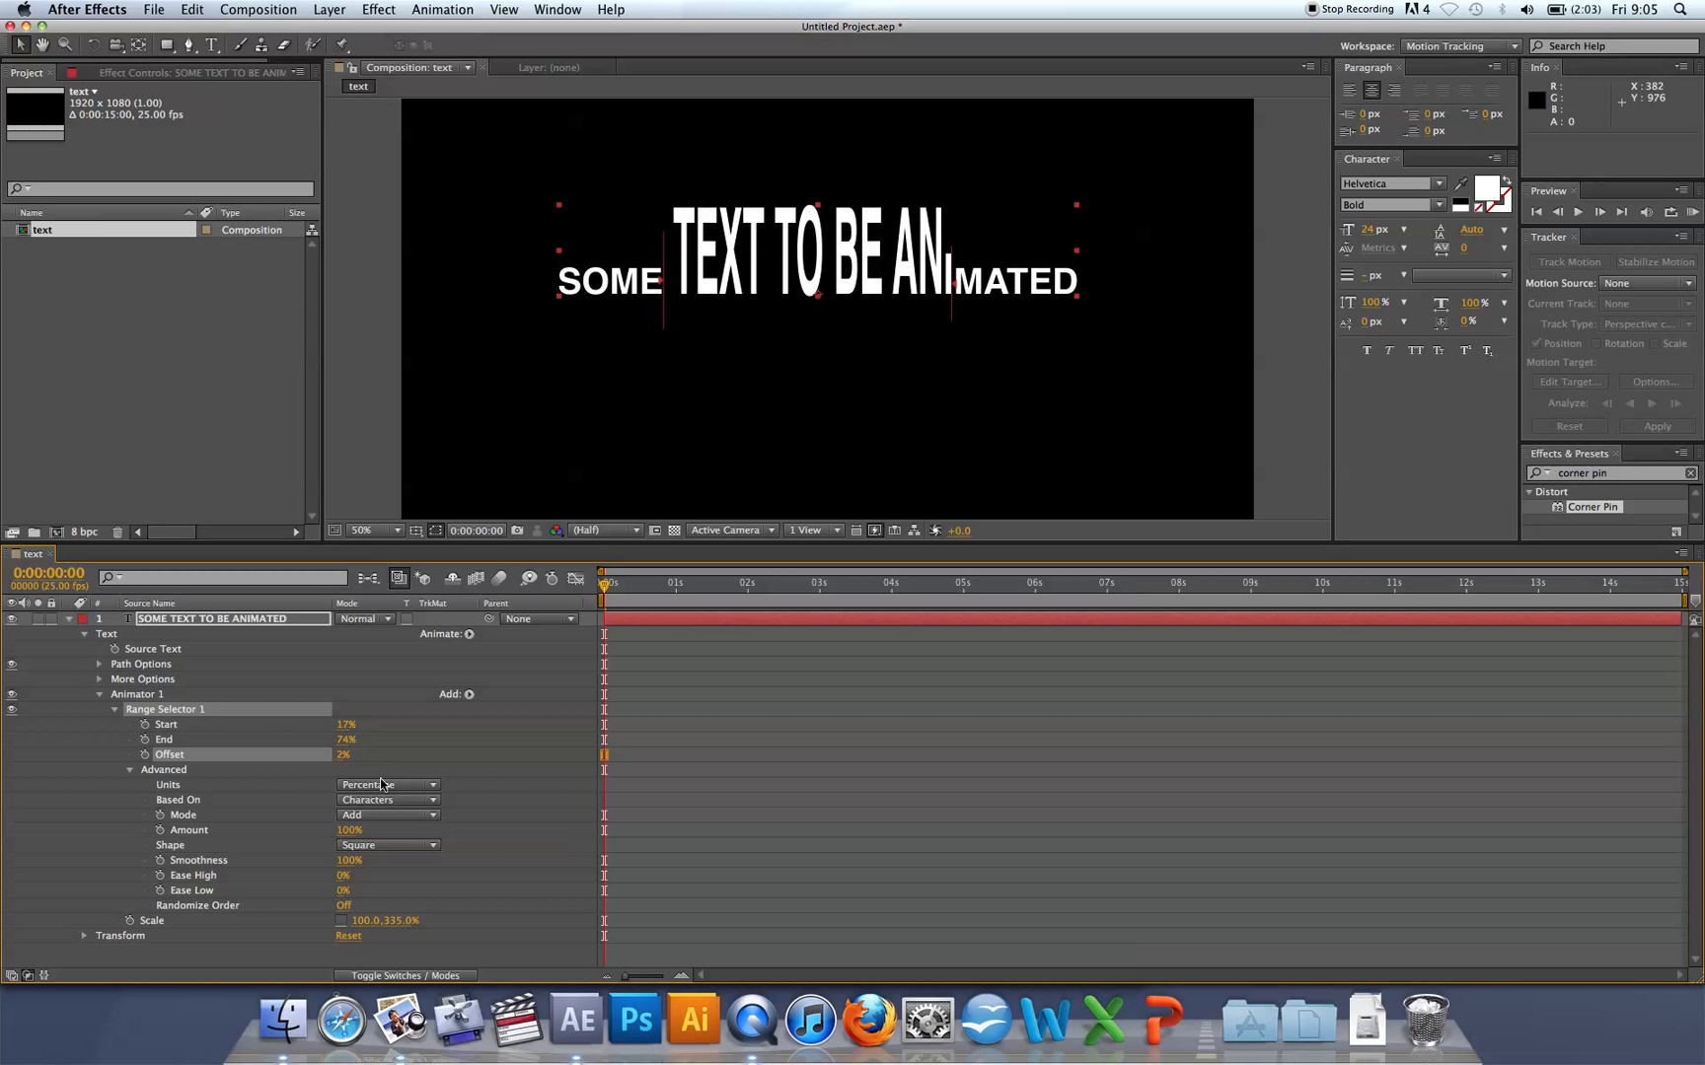
pyautogui.click(381, 784)
pyautogui.click(383, 822)
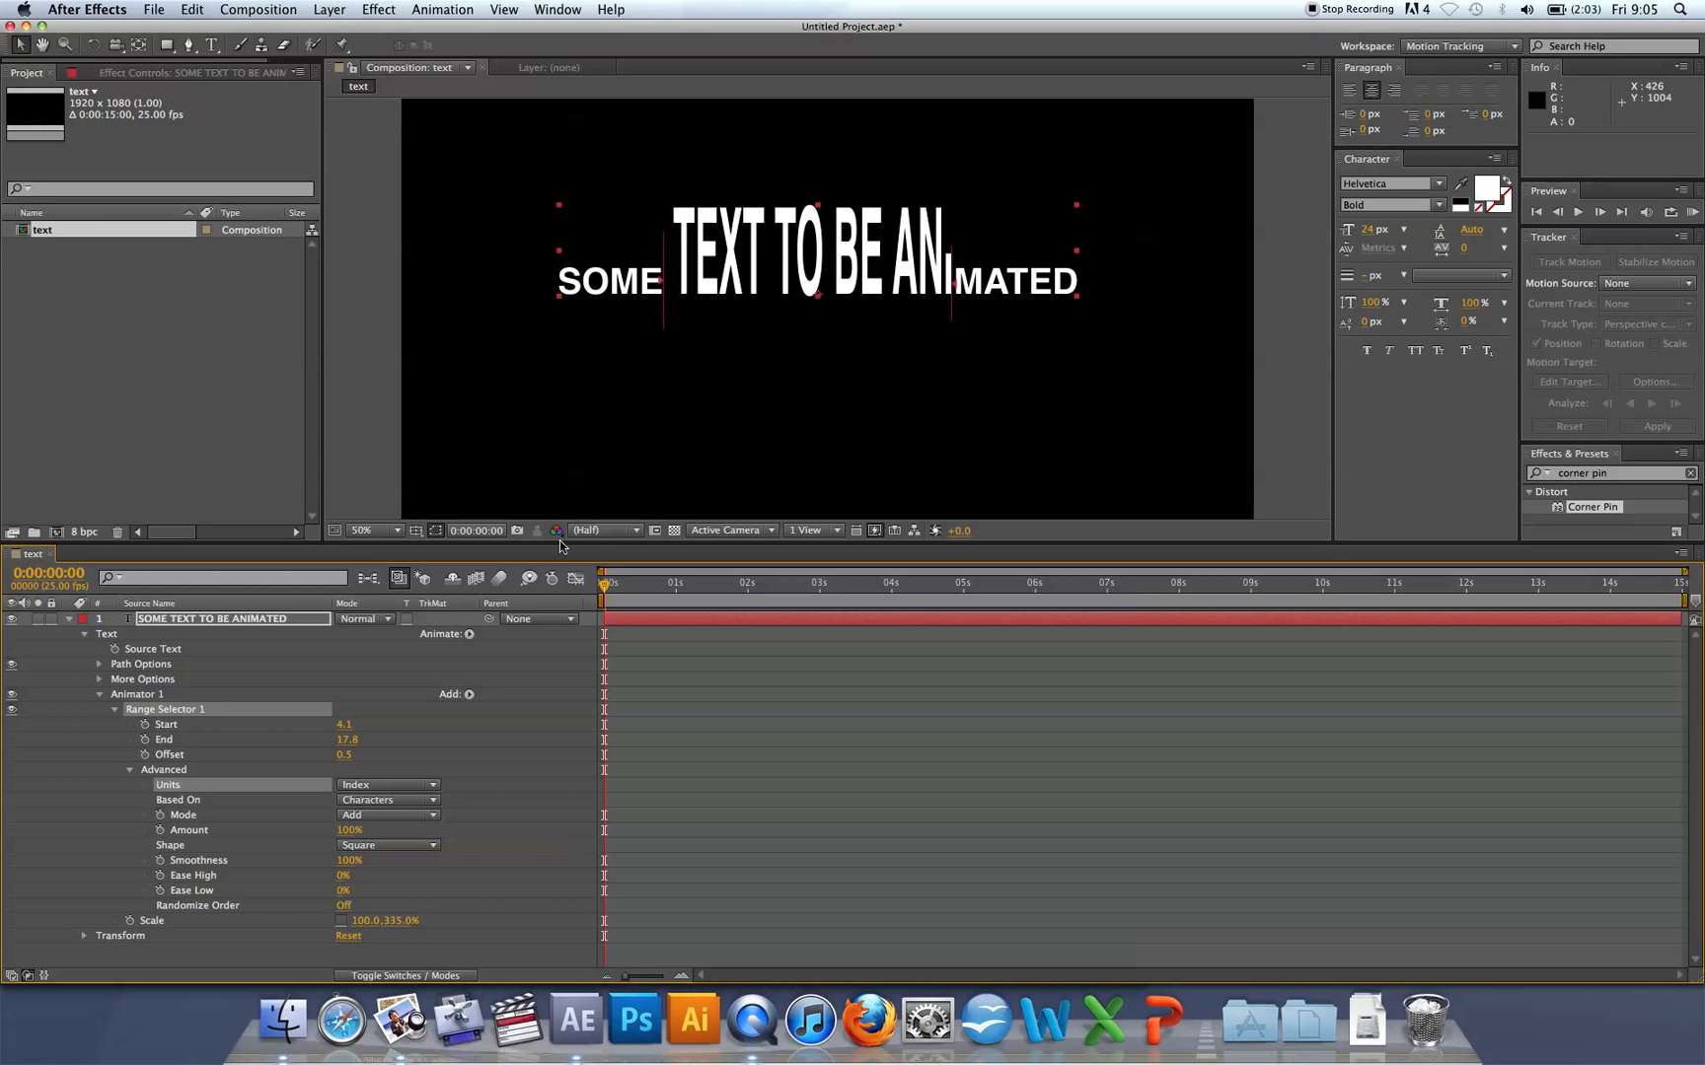
pyautogui.click(371, 786)
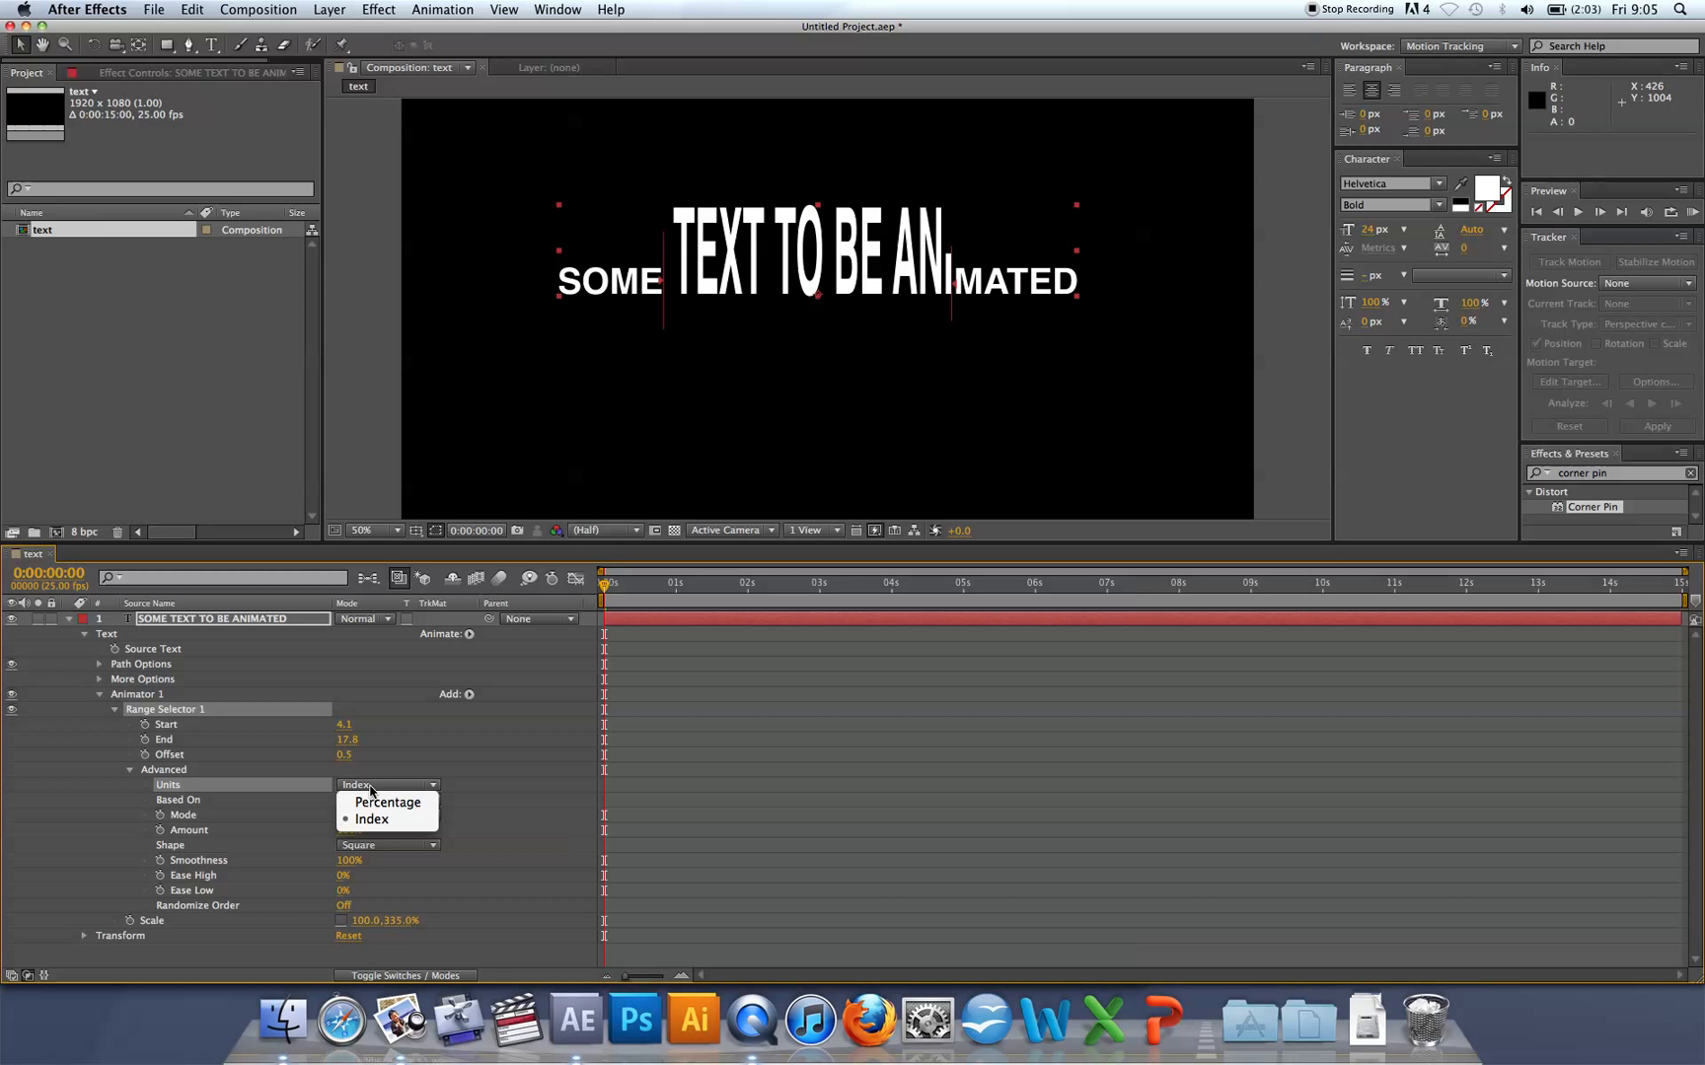
pyautogui.click(371, 803)
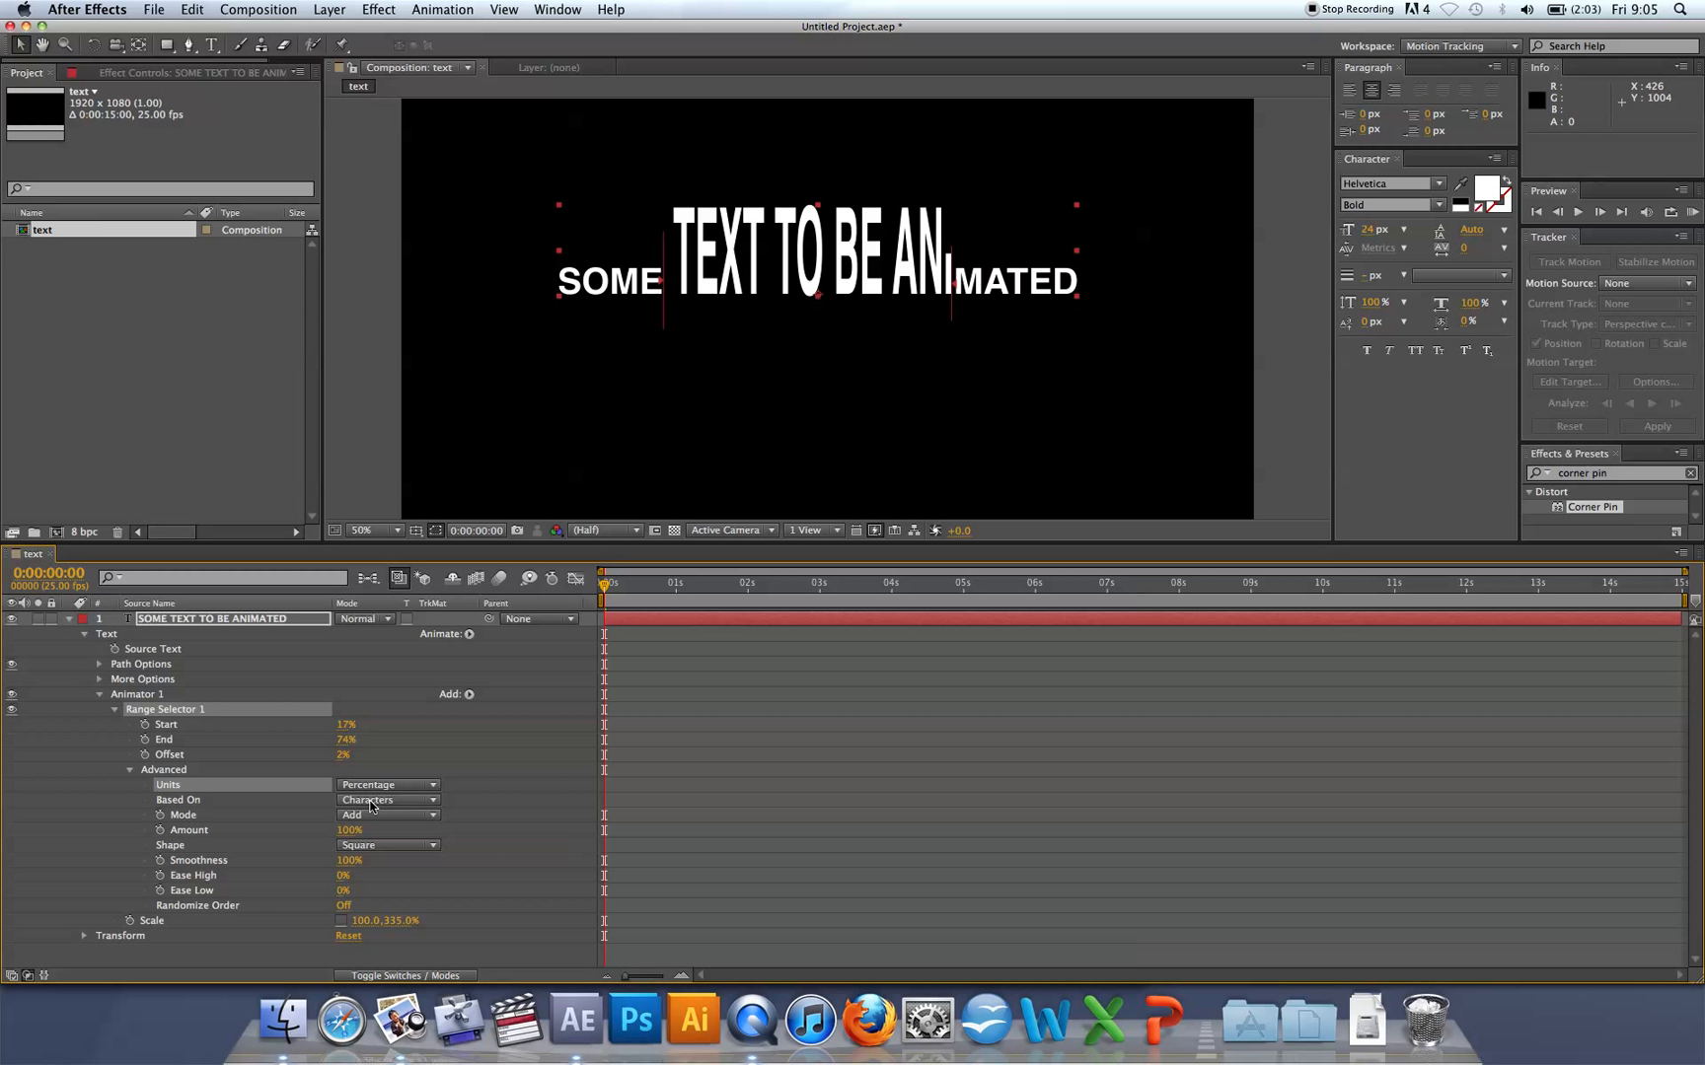
# Base the range selector on Words, then set it back to Characters.
pyautogui.click(371, 801)
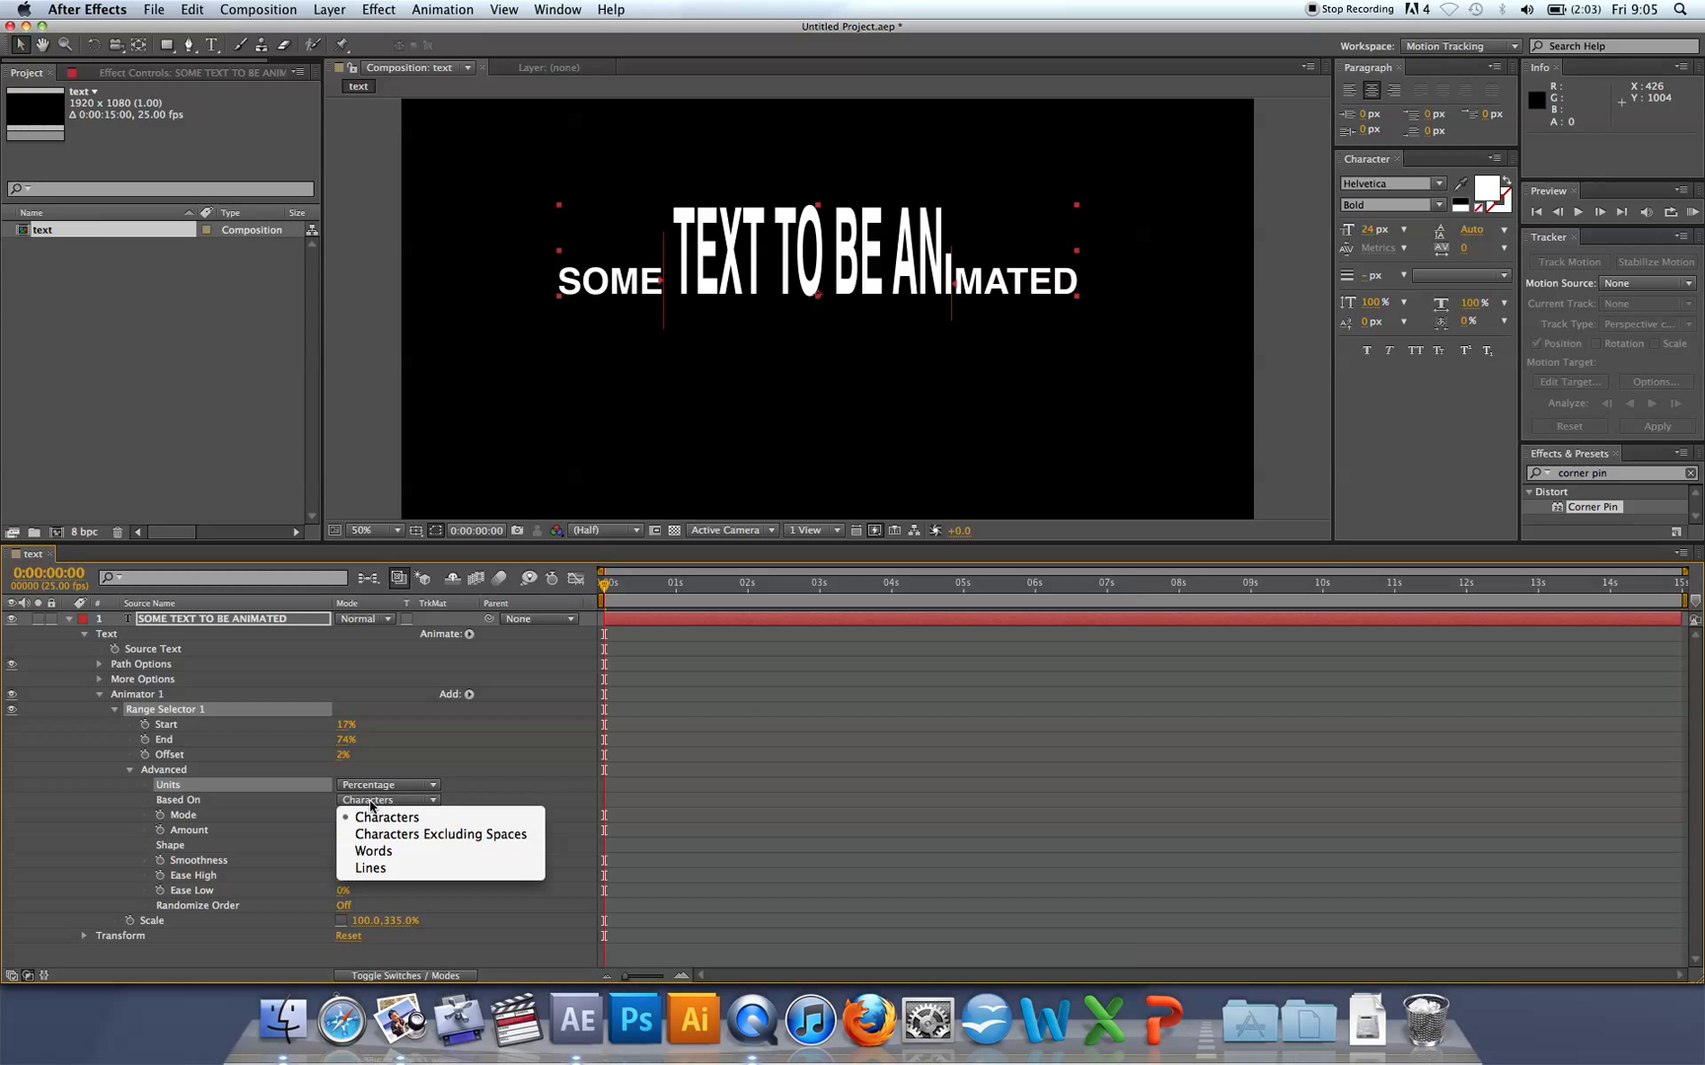
pyautogui.click(371, 851)
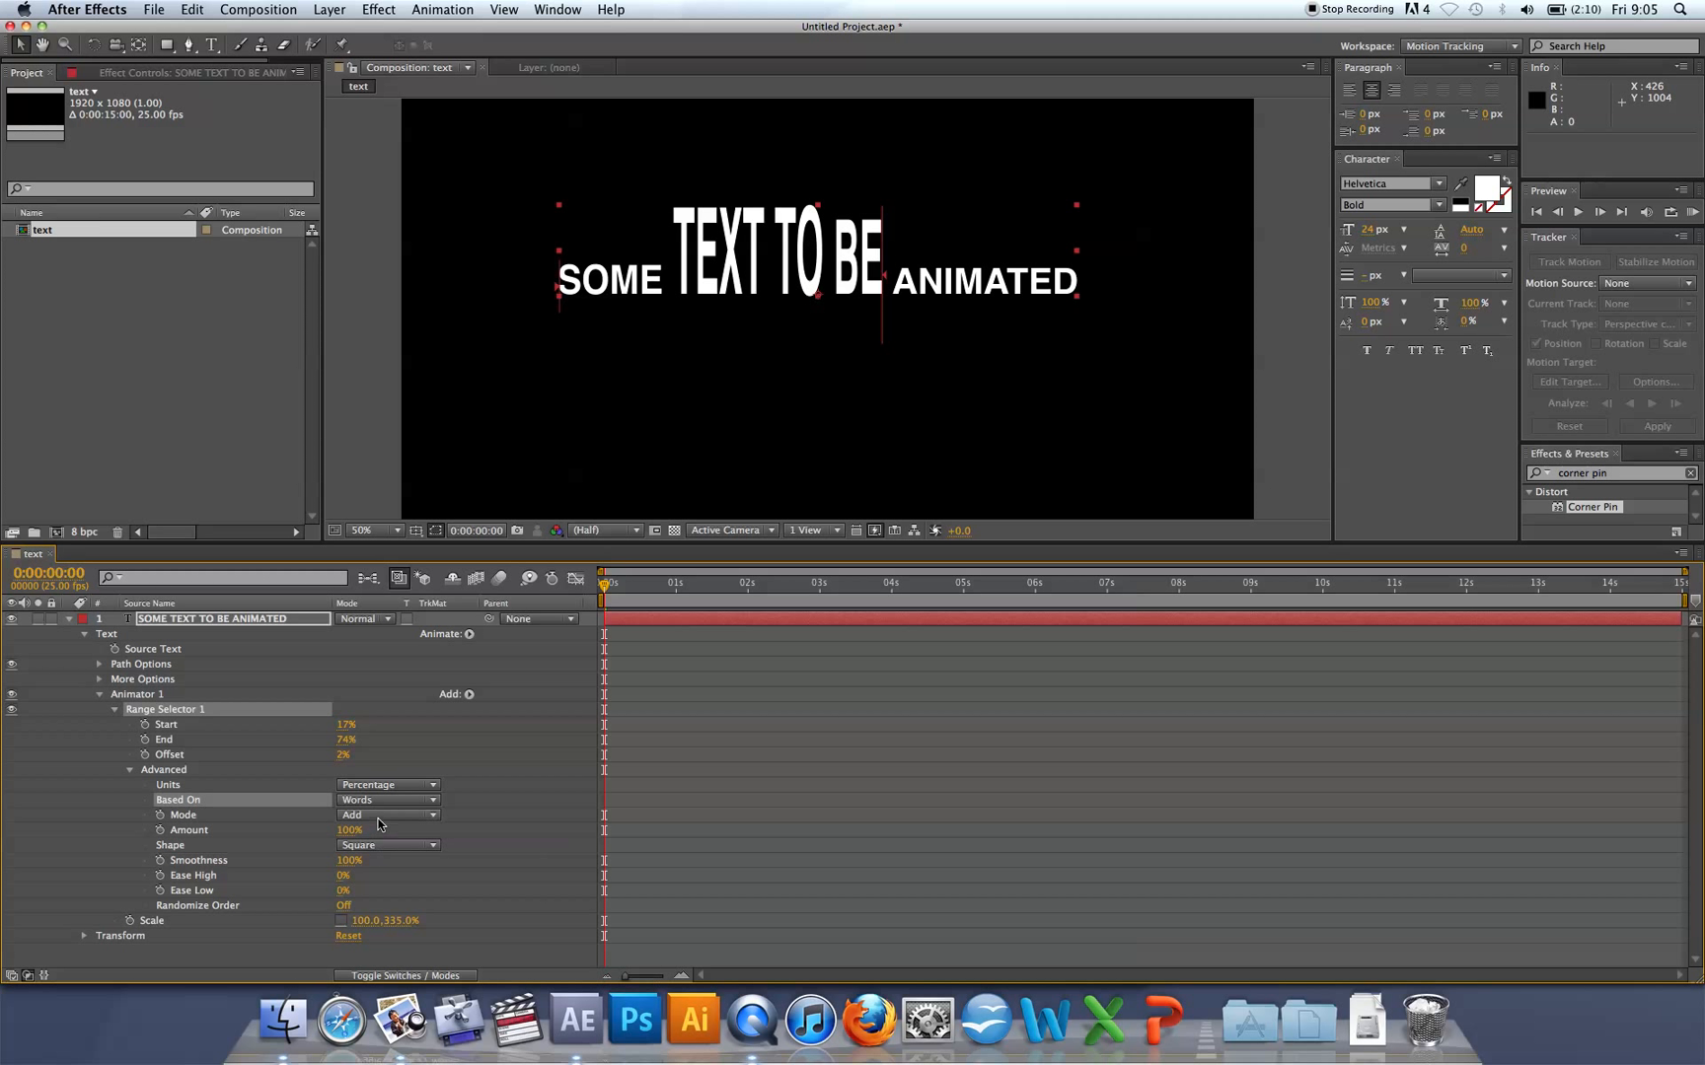
pyautogui.click(375, 801)
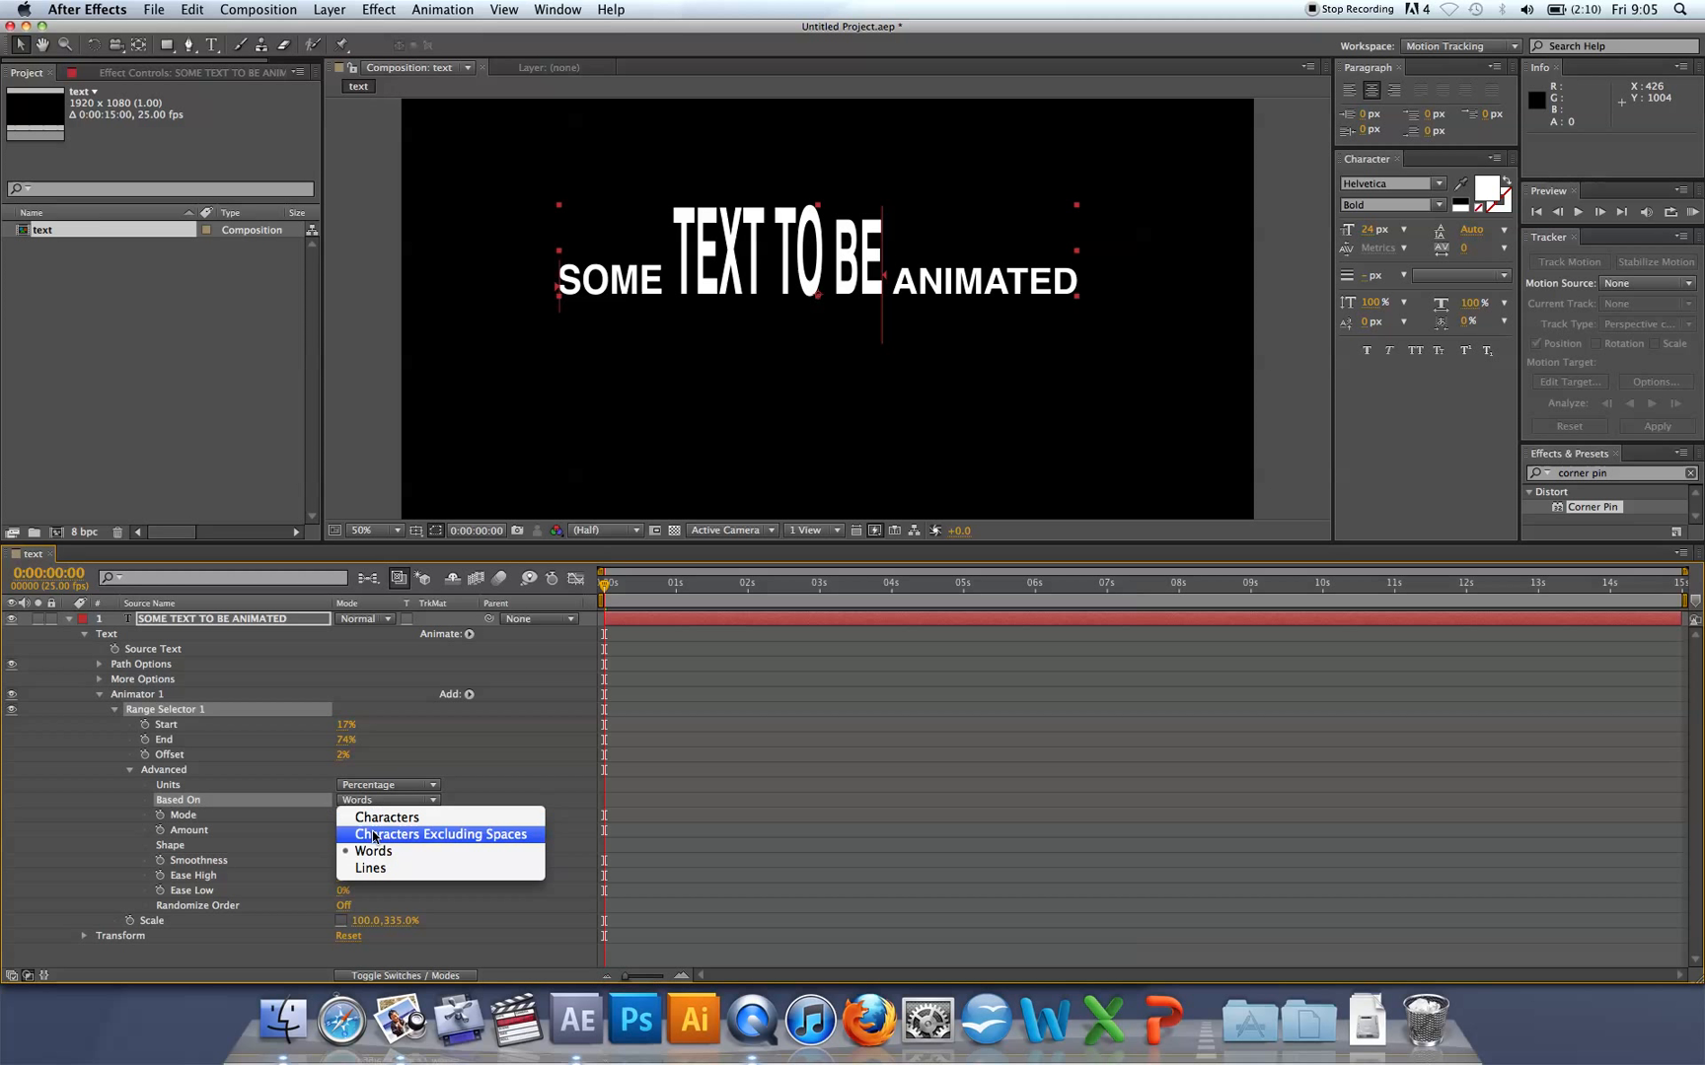
pyautogui.click(384, 818)
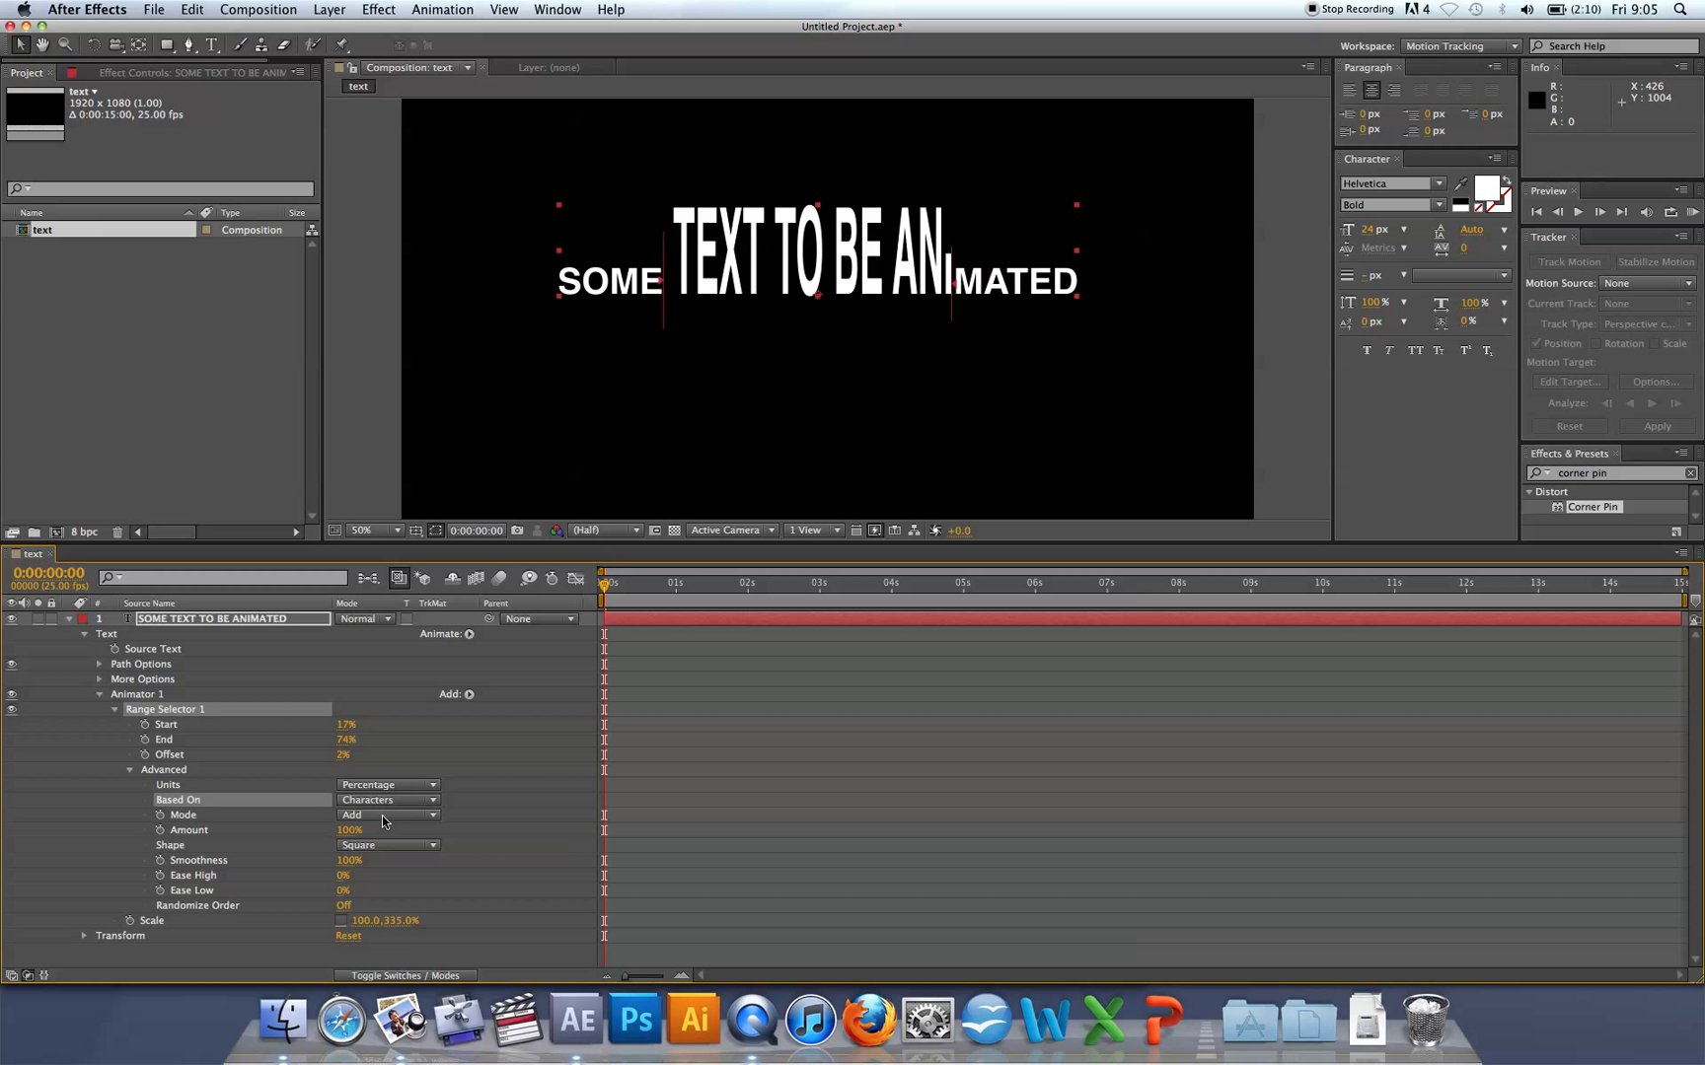
# Try the Subtract mode on the range selector, then restore the Add mode.
pyautogui.click(383, 815)
pyautogui.click(384, 854)
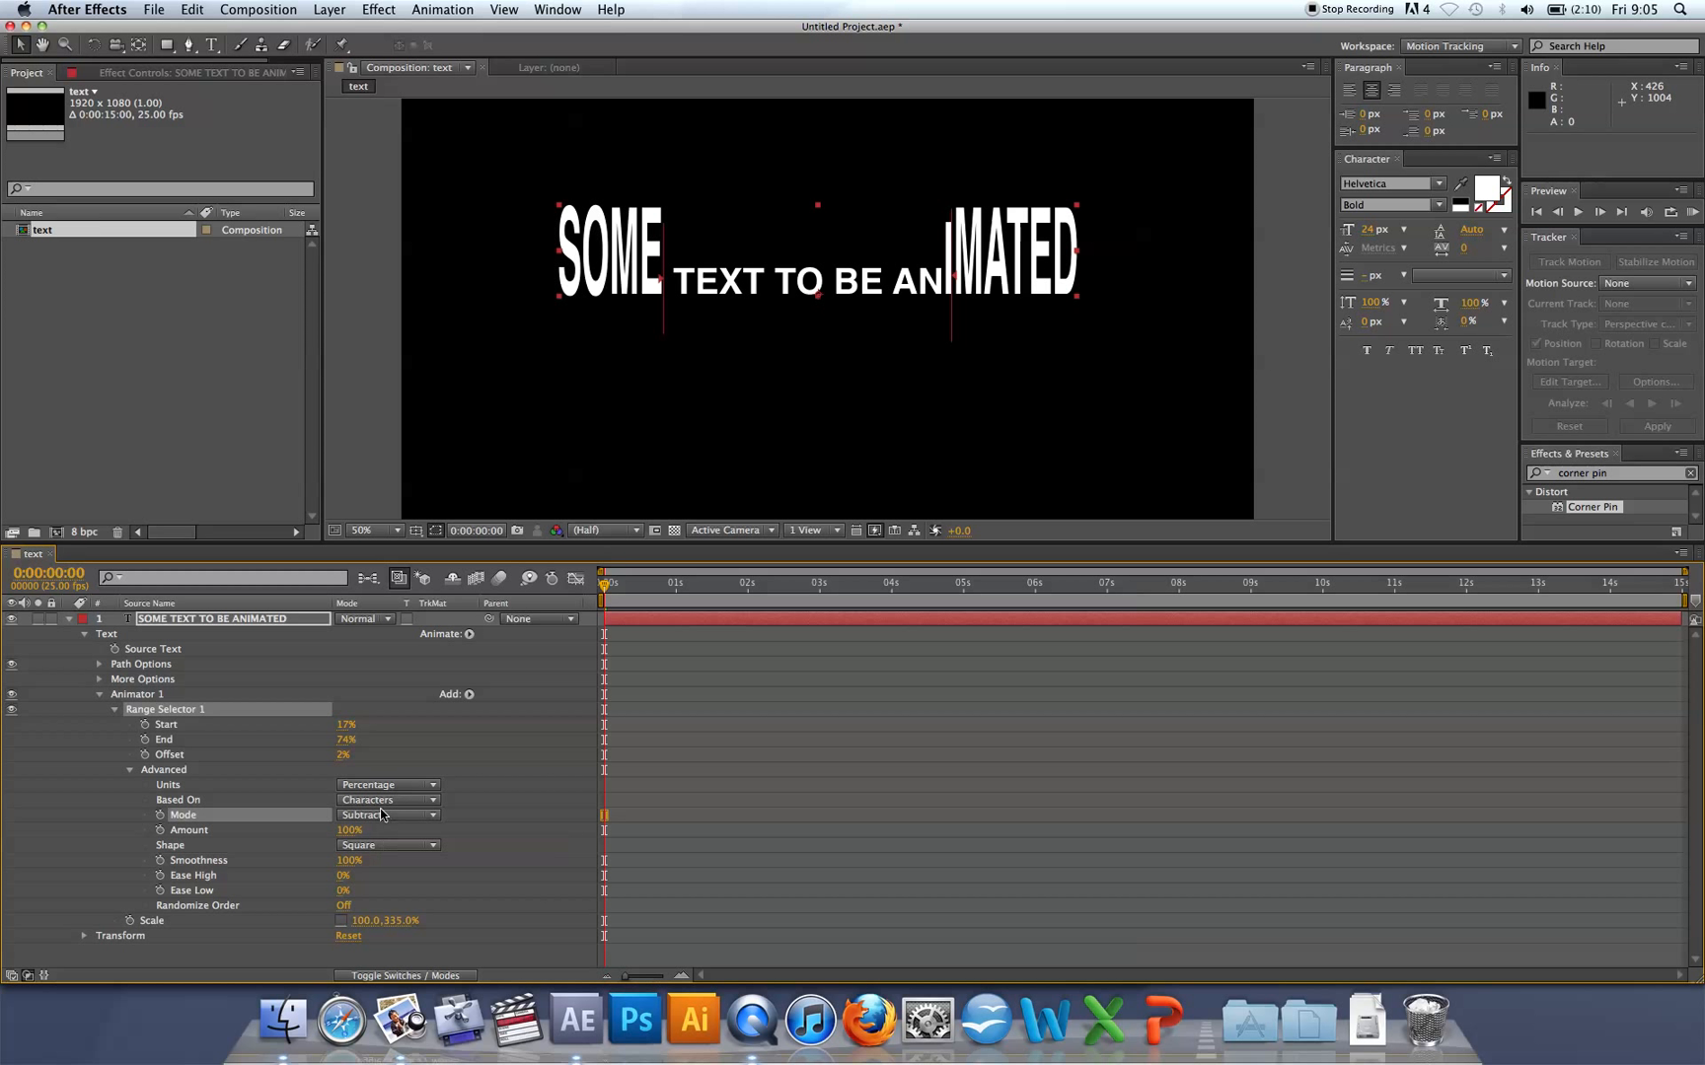
pyautogui.click(381, 816)
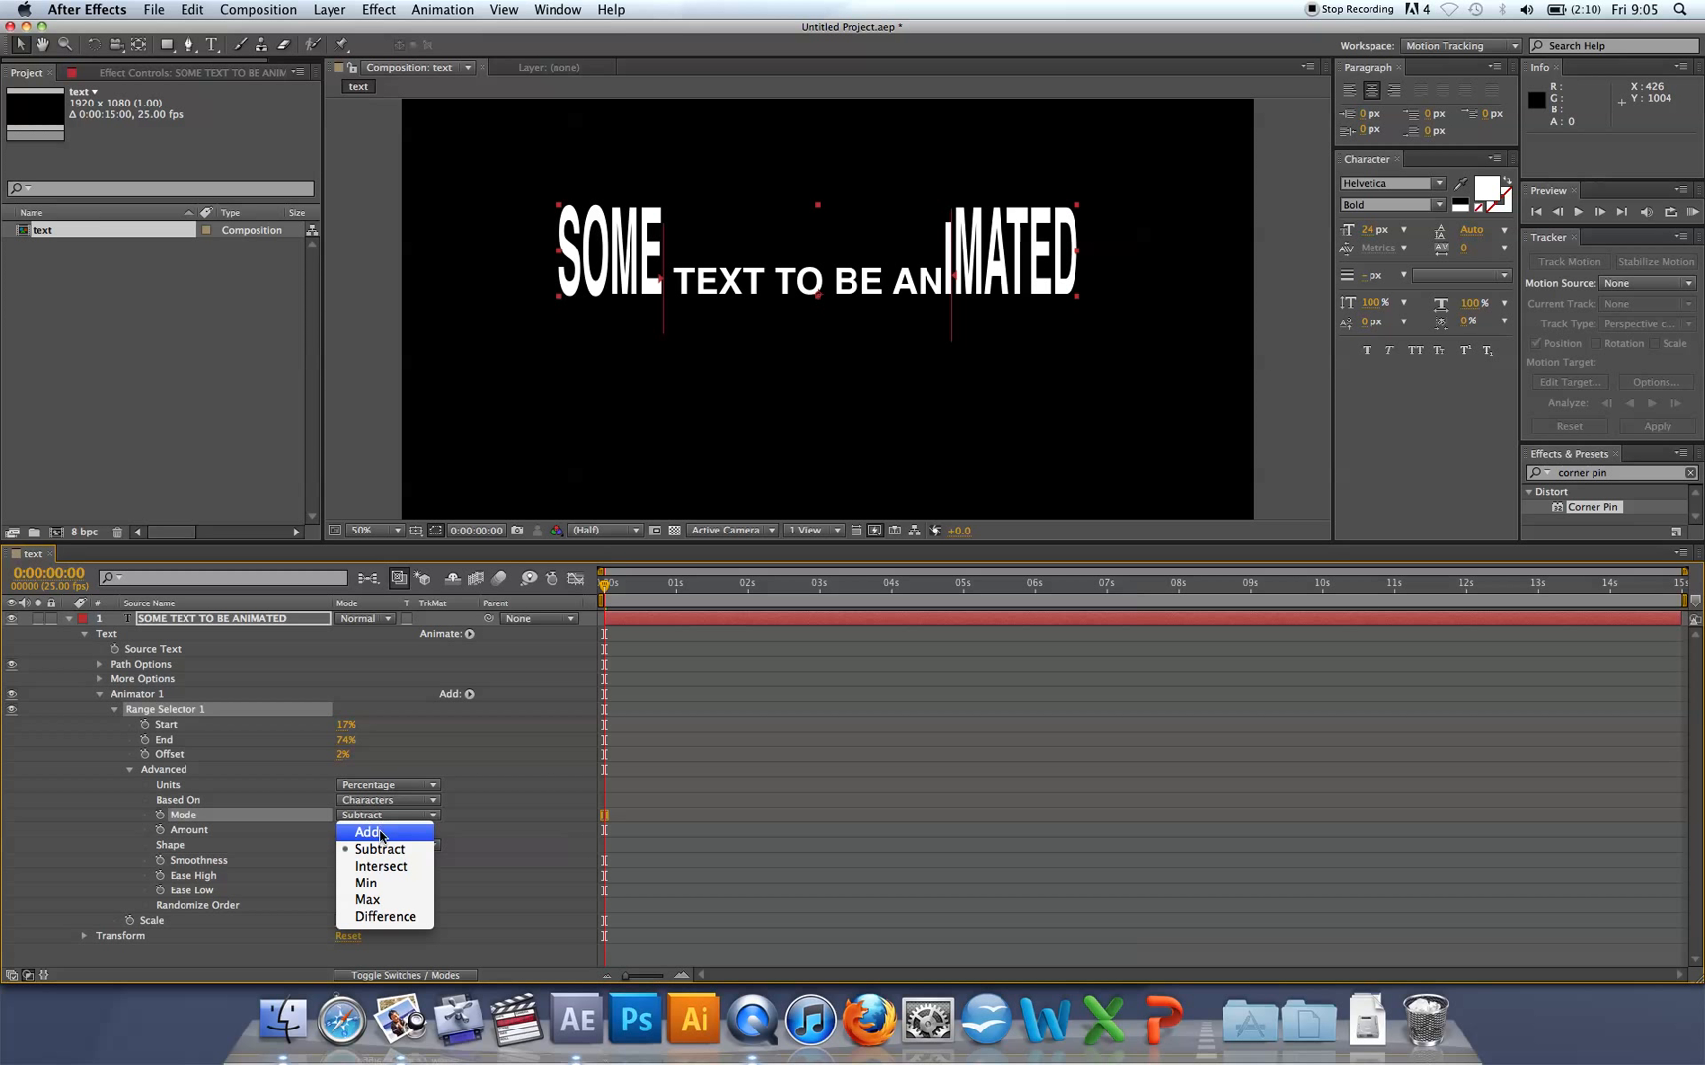
pyautogui.click(382, 834)
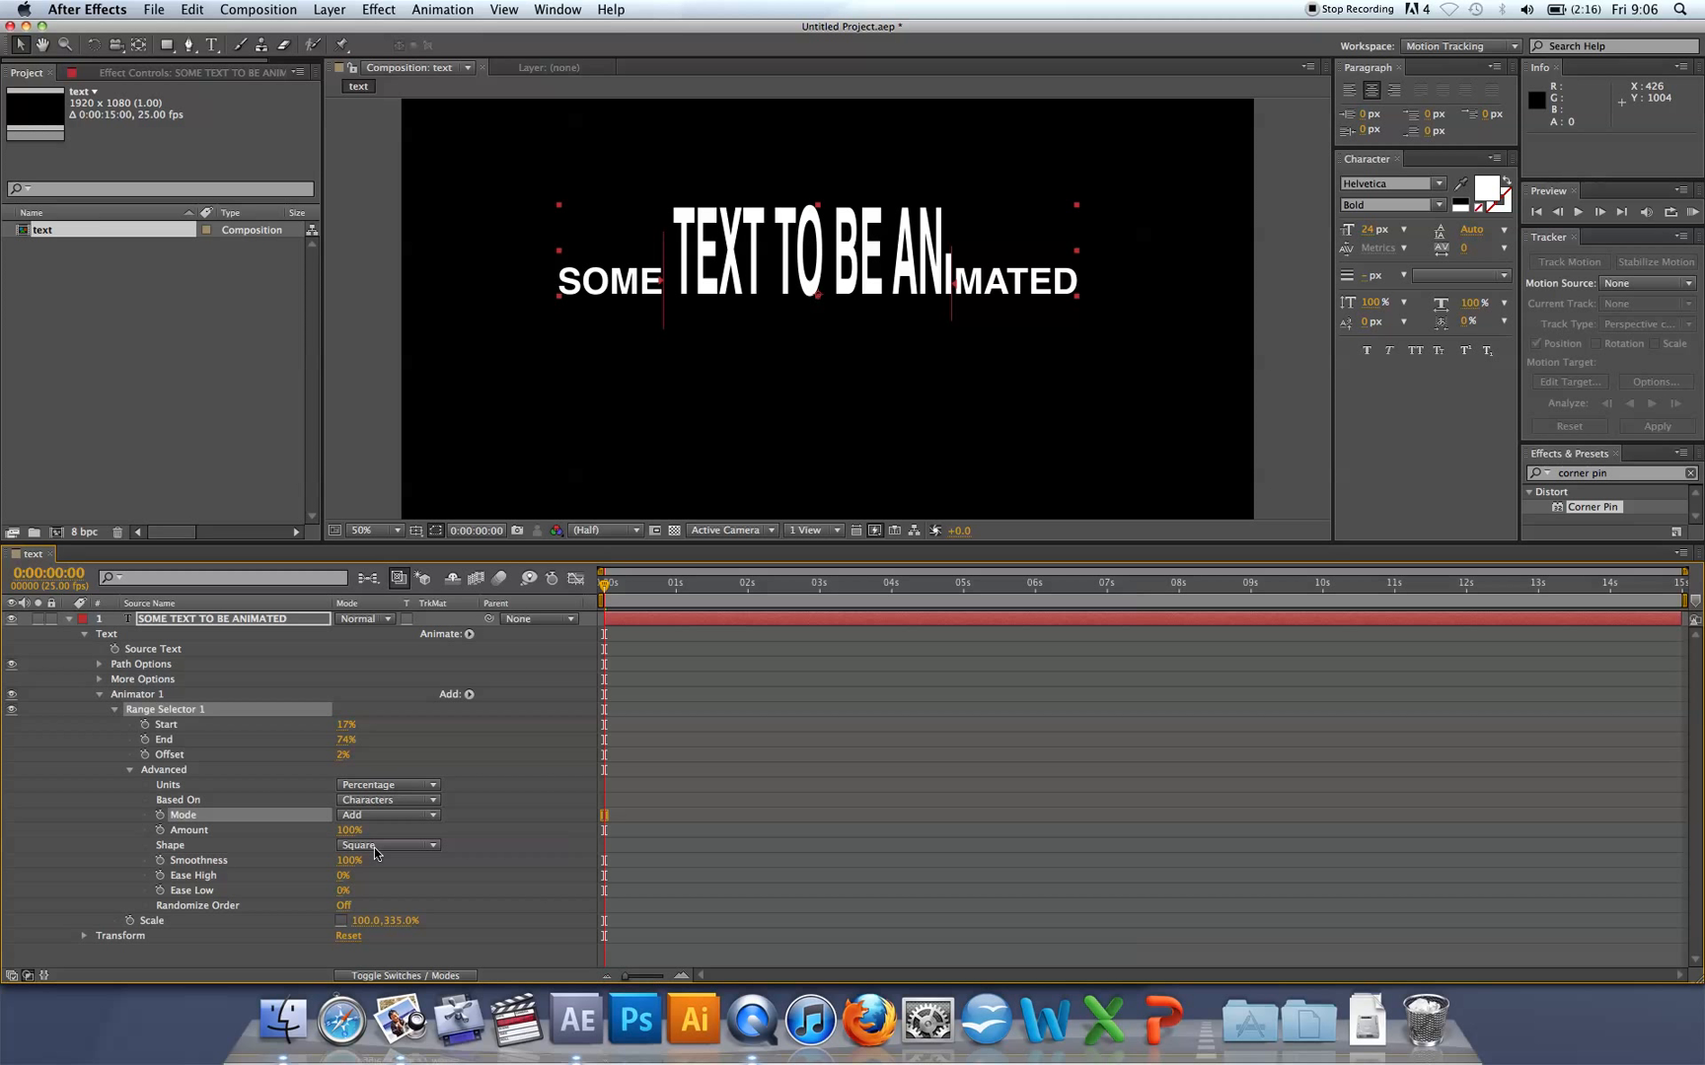
# Try the Triangle, Round and Smooth shapes on the range selector, ending on Smooth.
pyautogui.click(374, 847)
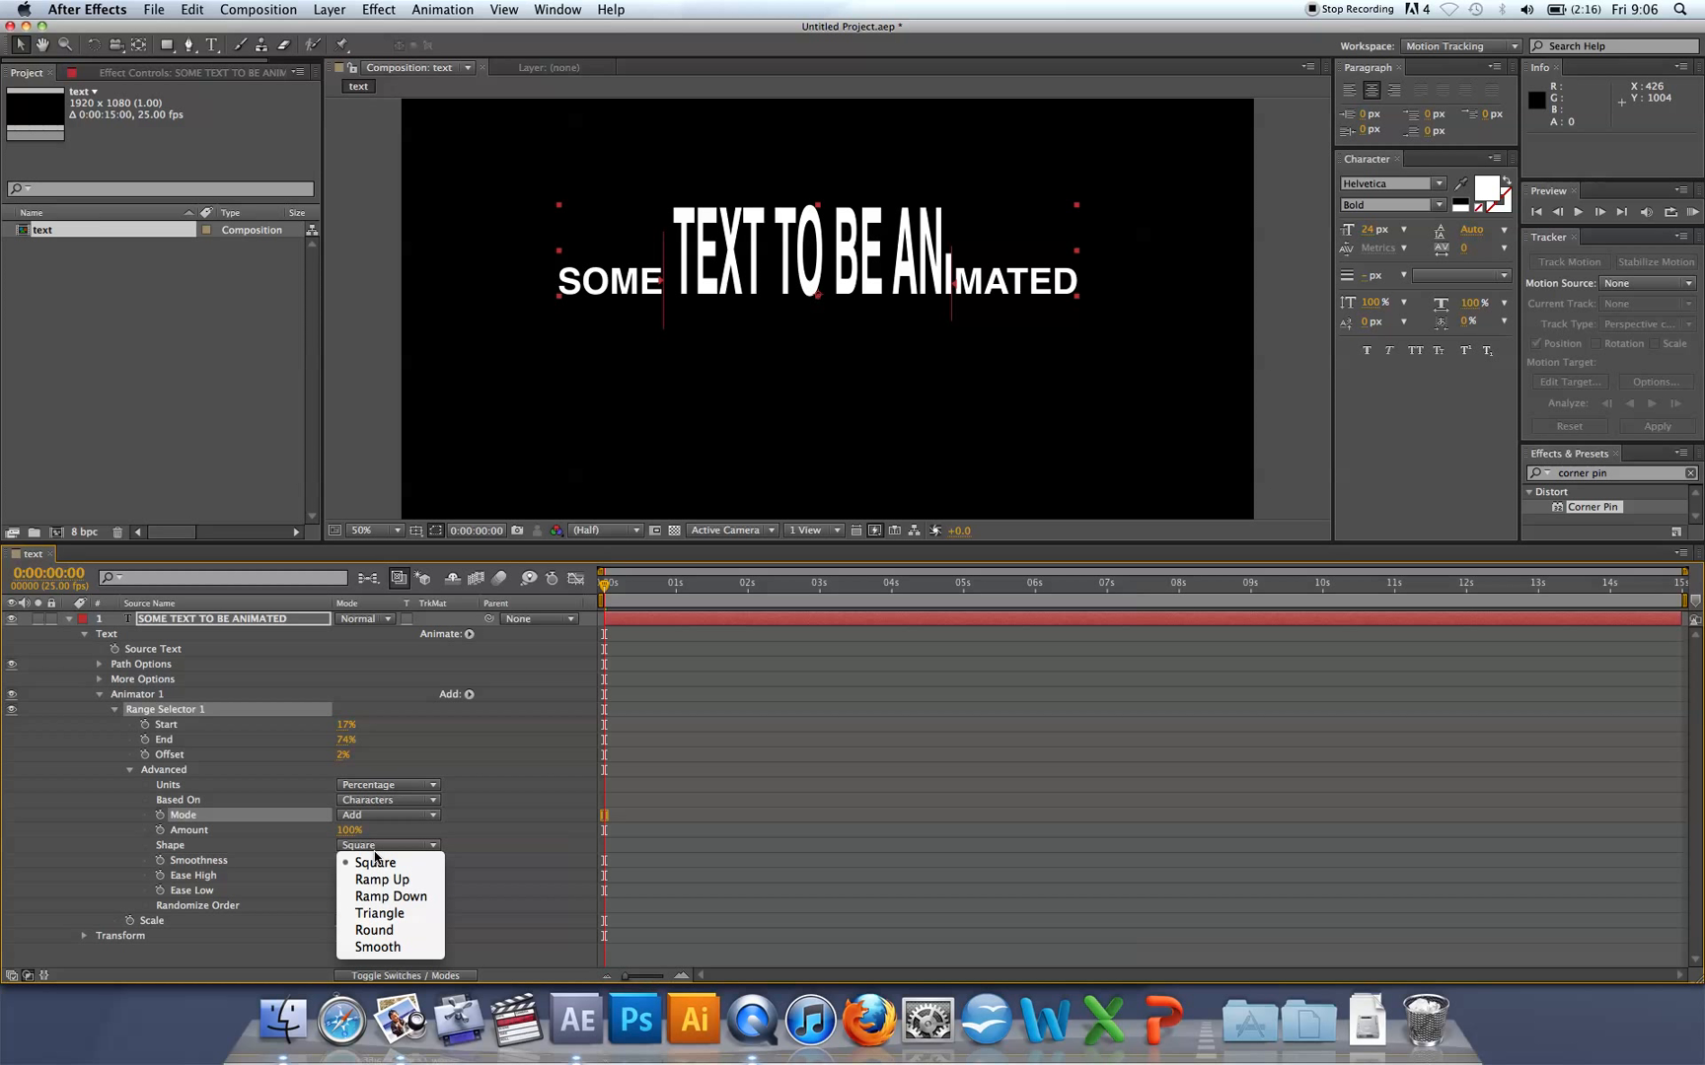
pyautogui.click(378, 914)
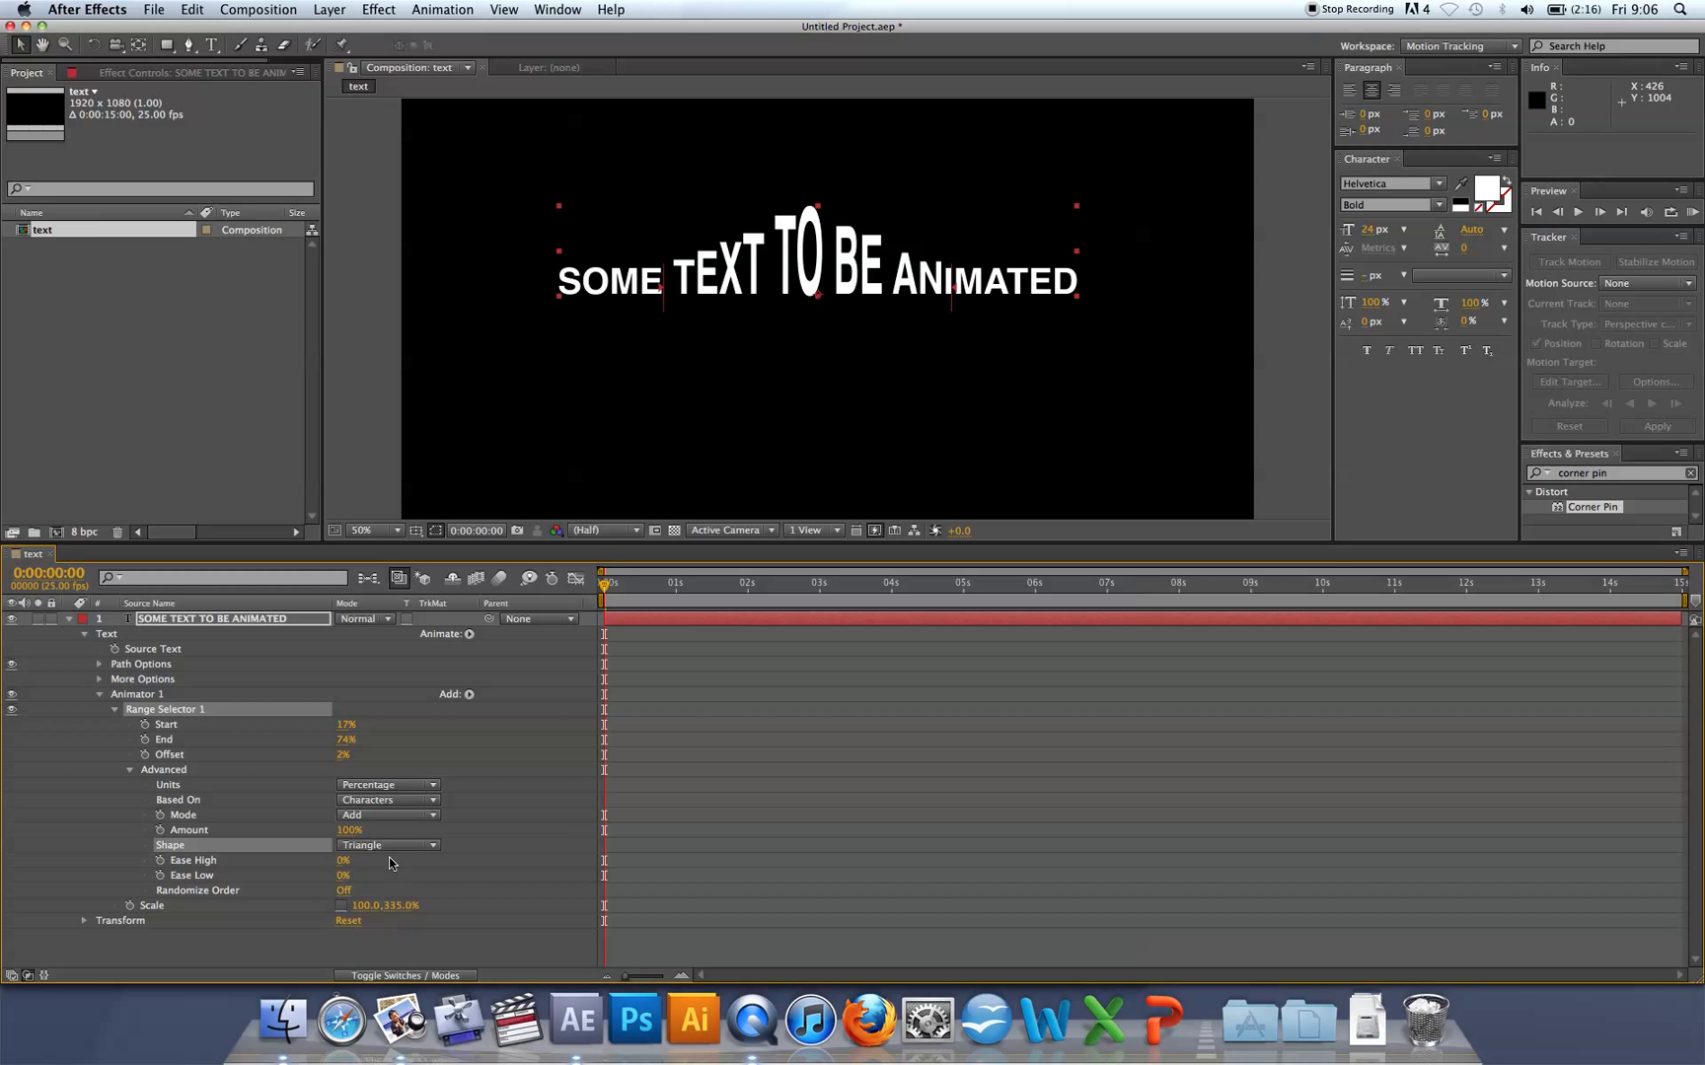
pyautogui.click(388, 846)
pyautogui.click(380, 930)
pyautogui.click(407, 847)
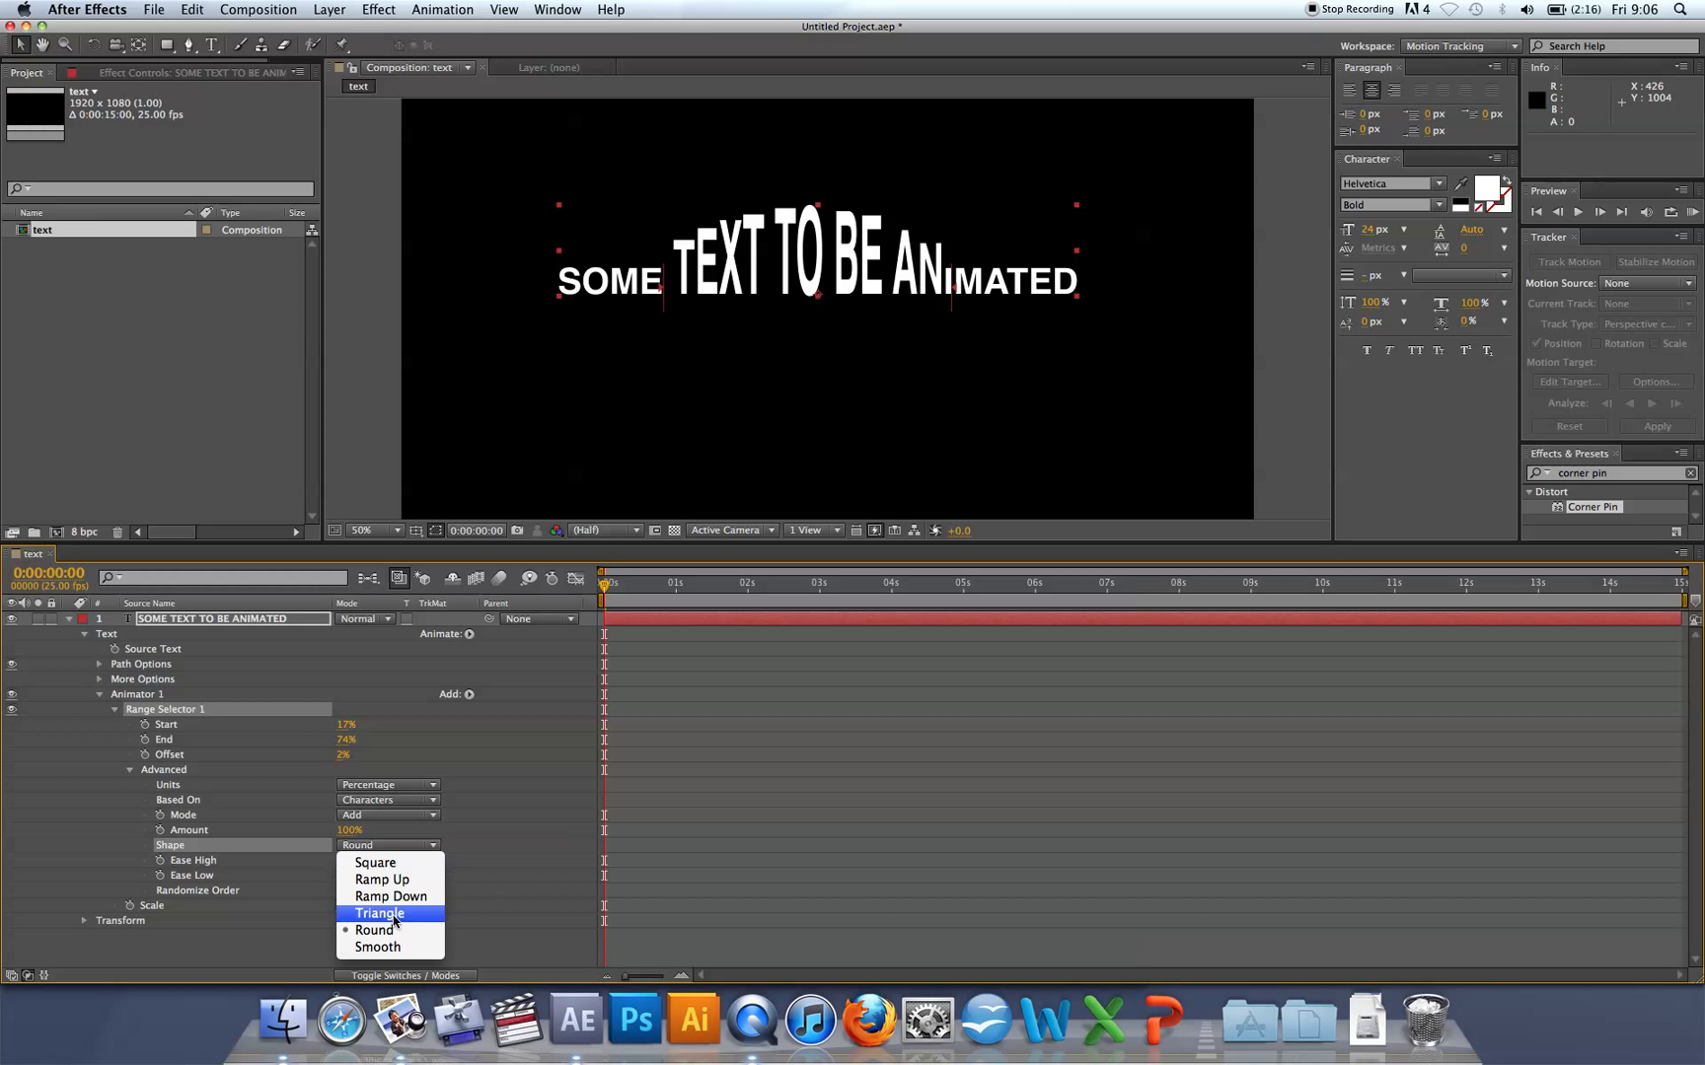
pyautogui.click(393, 947)
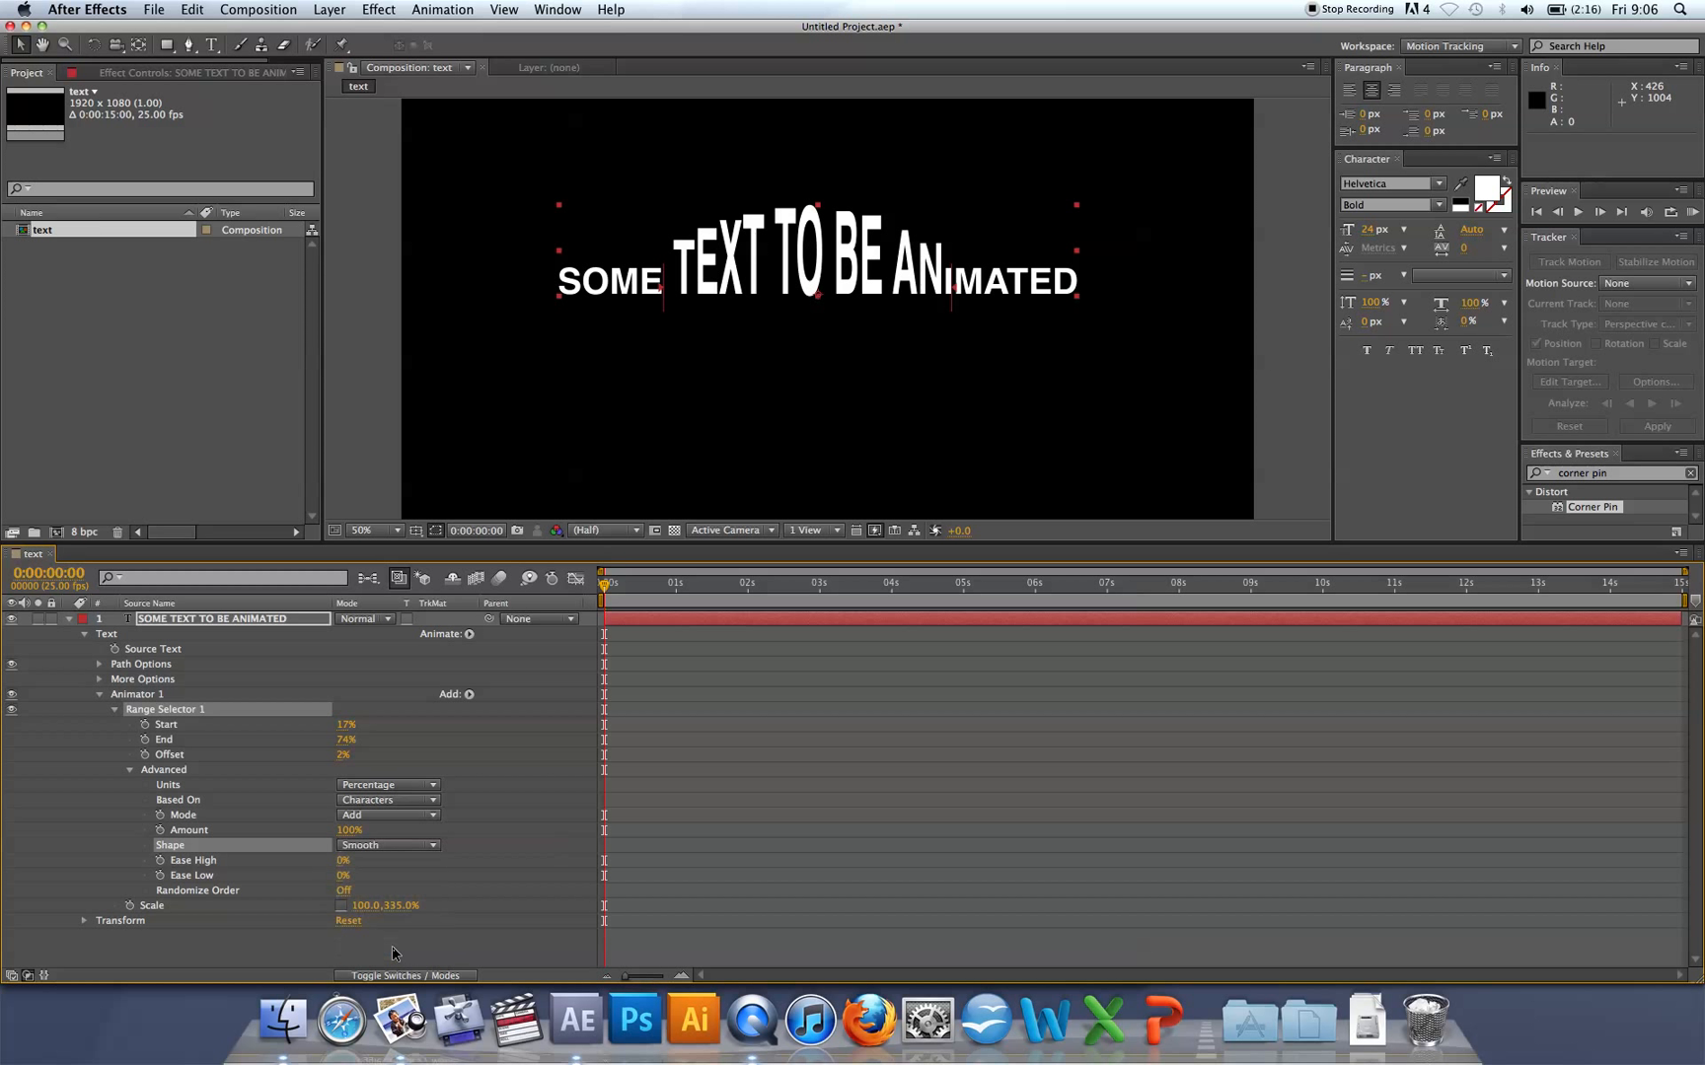
# Set the range selector's Ease High to -21% and Ease Low to -29%.
pyautogui.moveTo(340, 865); pyautogui.dragTo(341, 886)
pyautogui.click(326, 879)
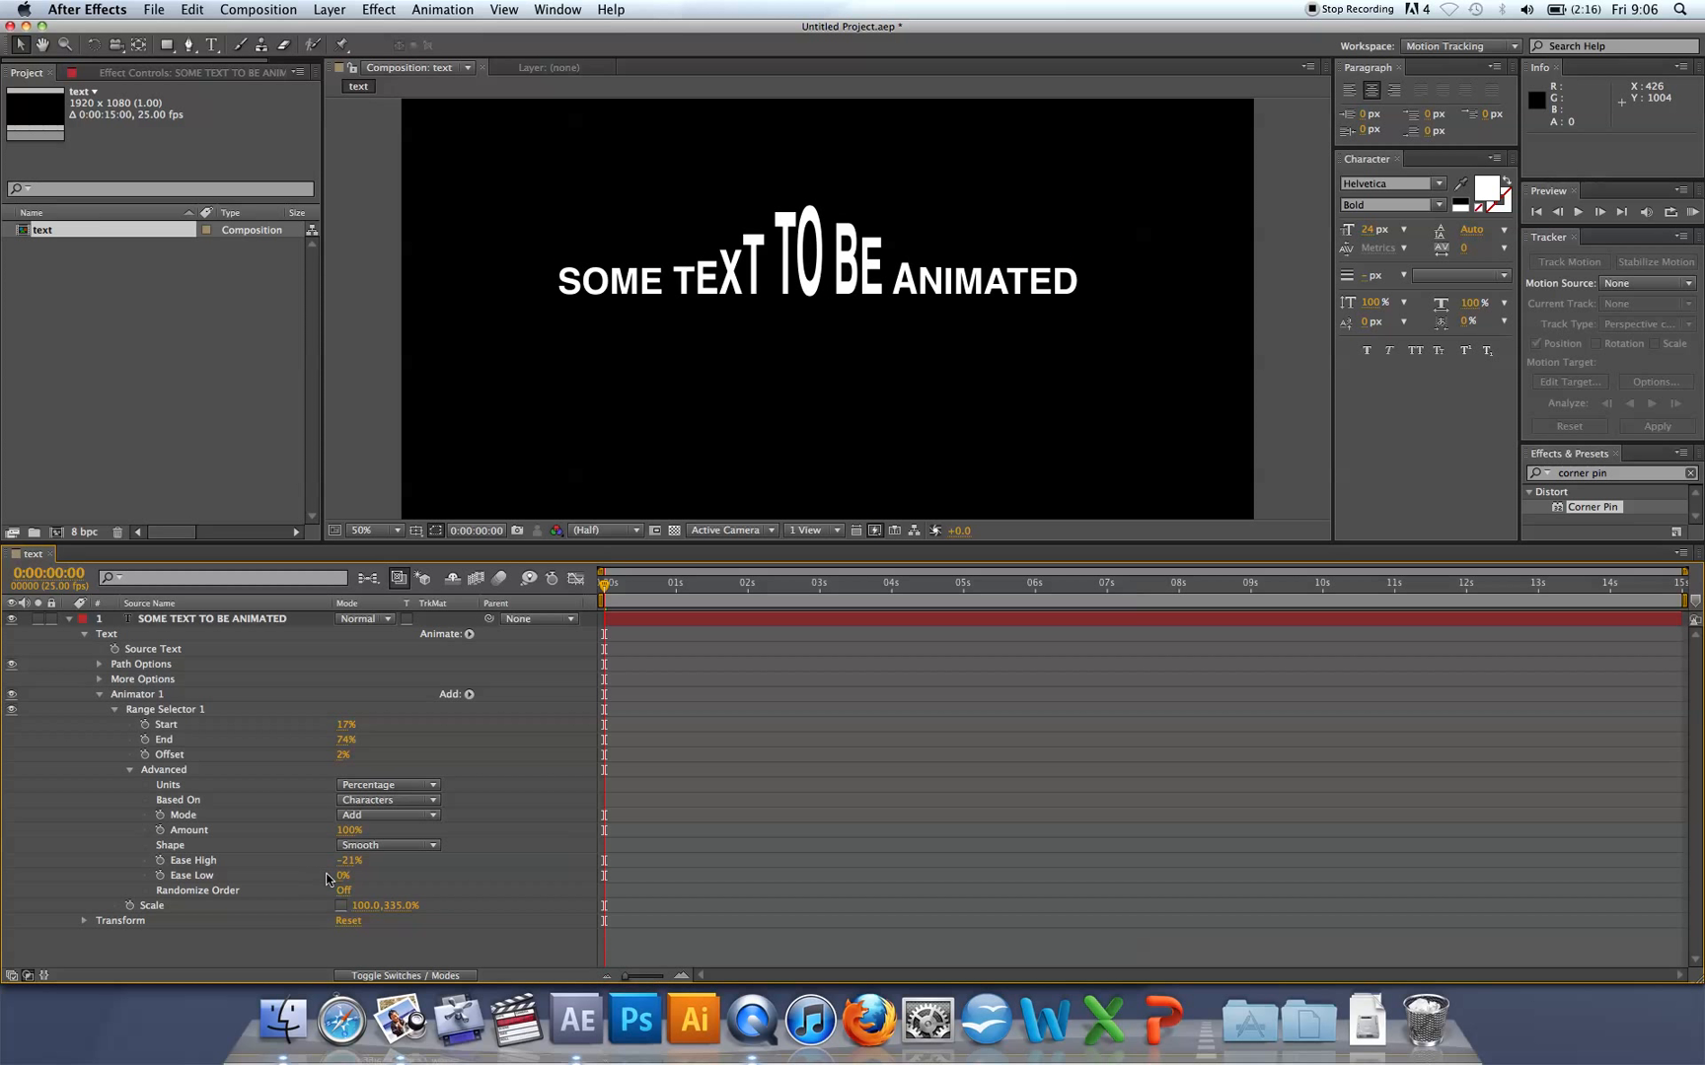
pyautogui.click(327, 876)
pyautogui.moveTo(343, 879)
pyautogui.mouseDown()
pyautogui.moveTo(389, 877)
pyautogui.moveTo(311, 875)
pyautogui.mouseUp()
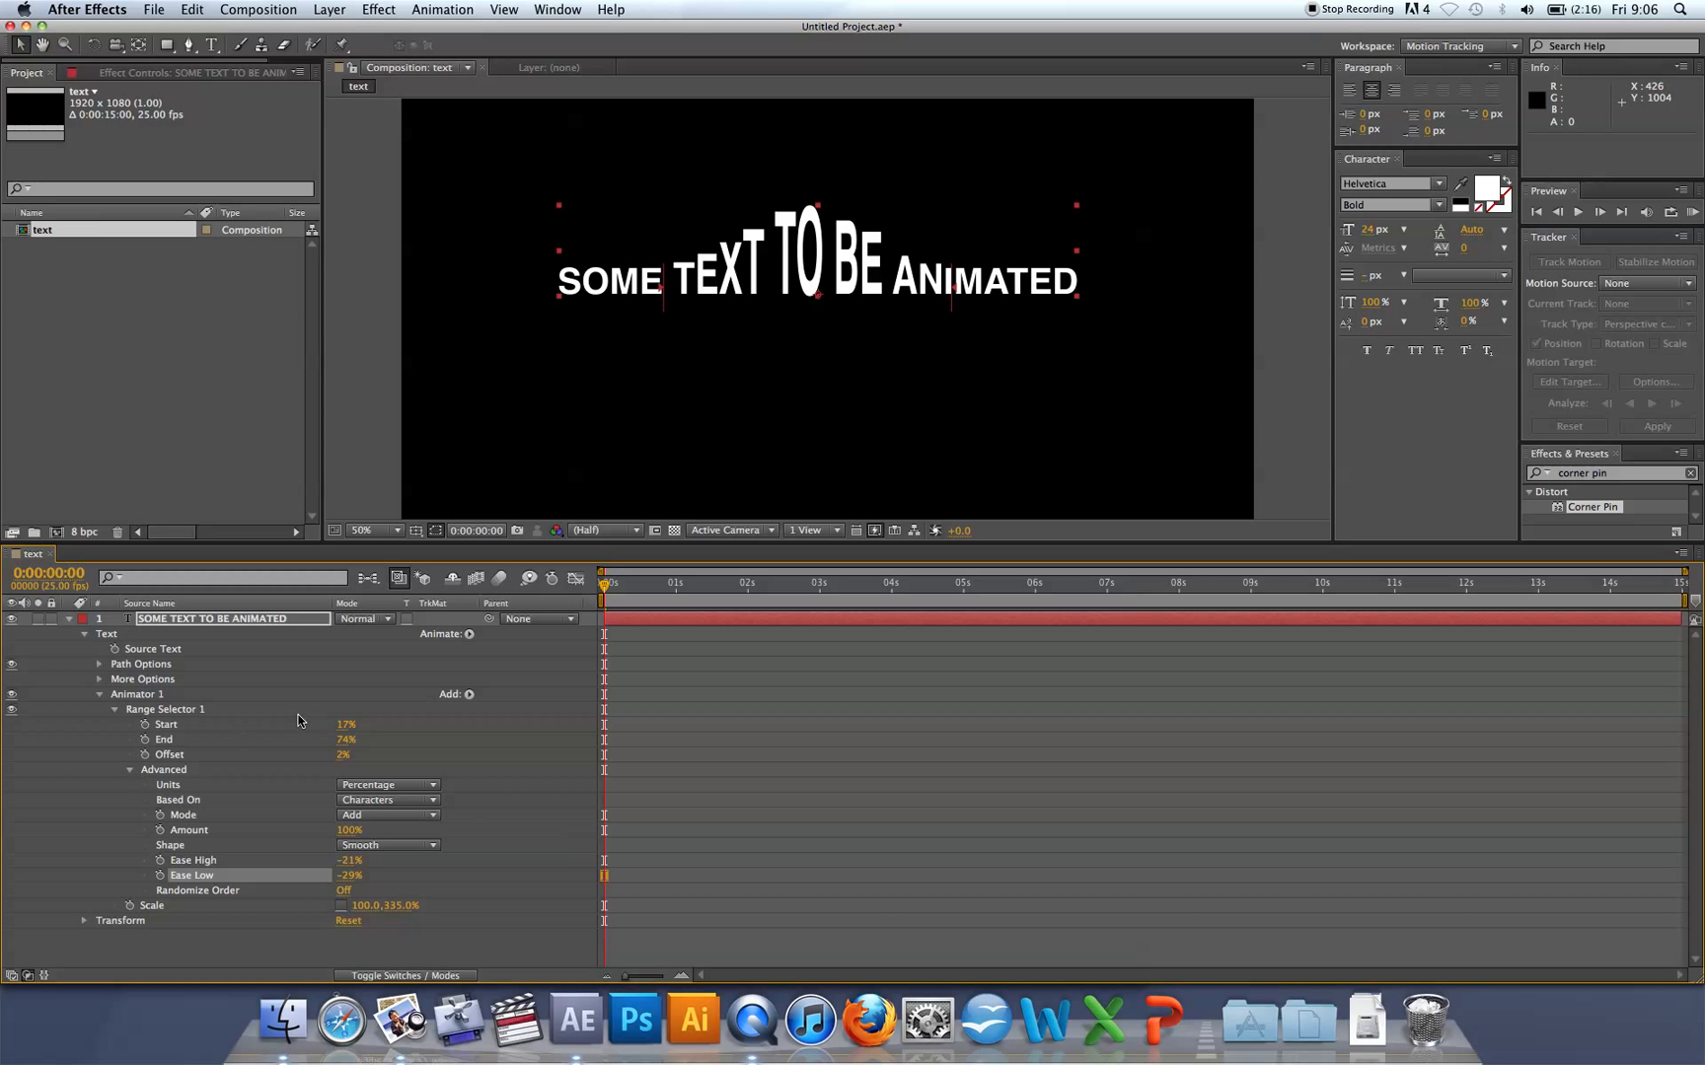
# Restore the range selector to Start 0%, End 100%, Square shape and Offset 0%.
pyautogui.moveTo(344, 730); pyautogui.dragTo(416, 743)
pyautogui.click(408, 860)
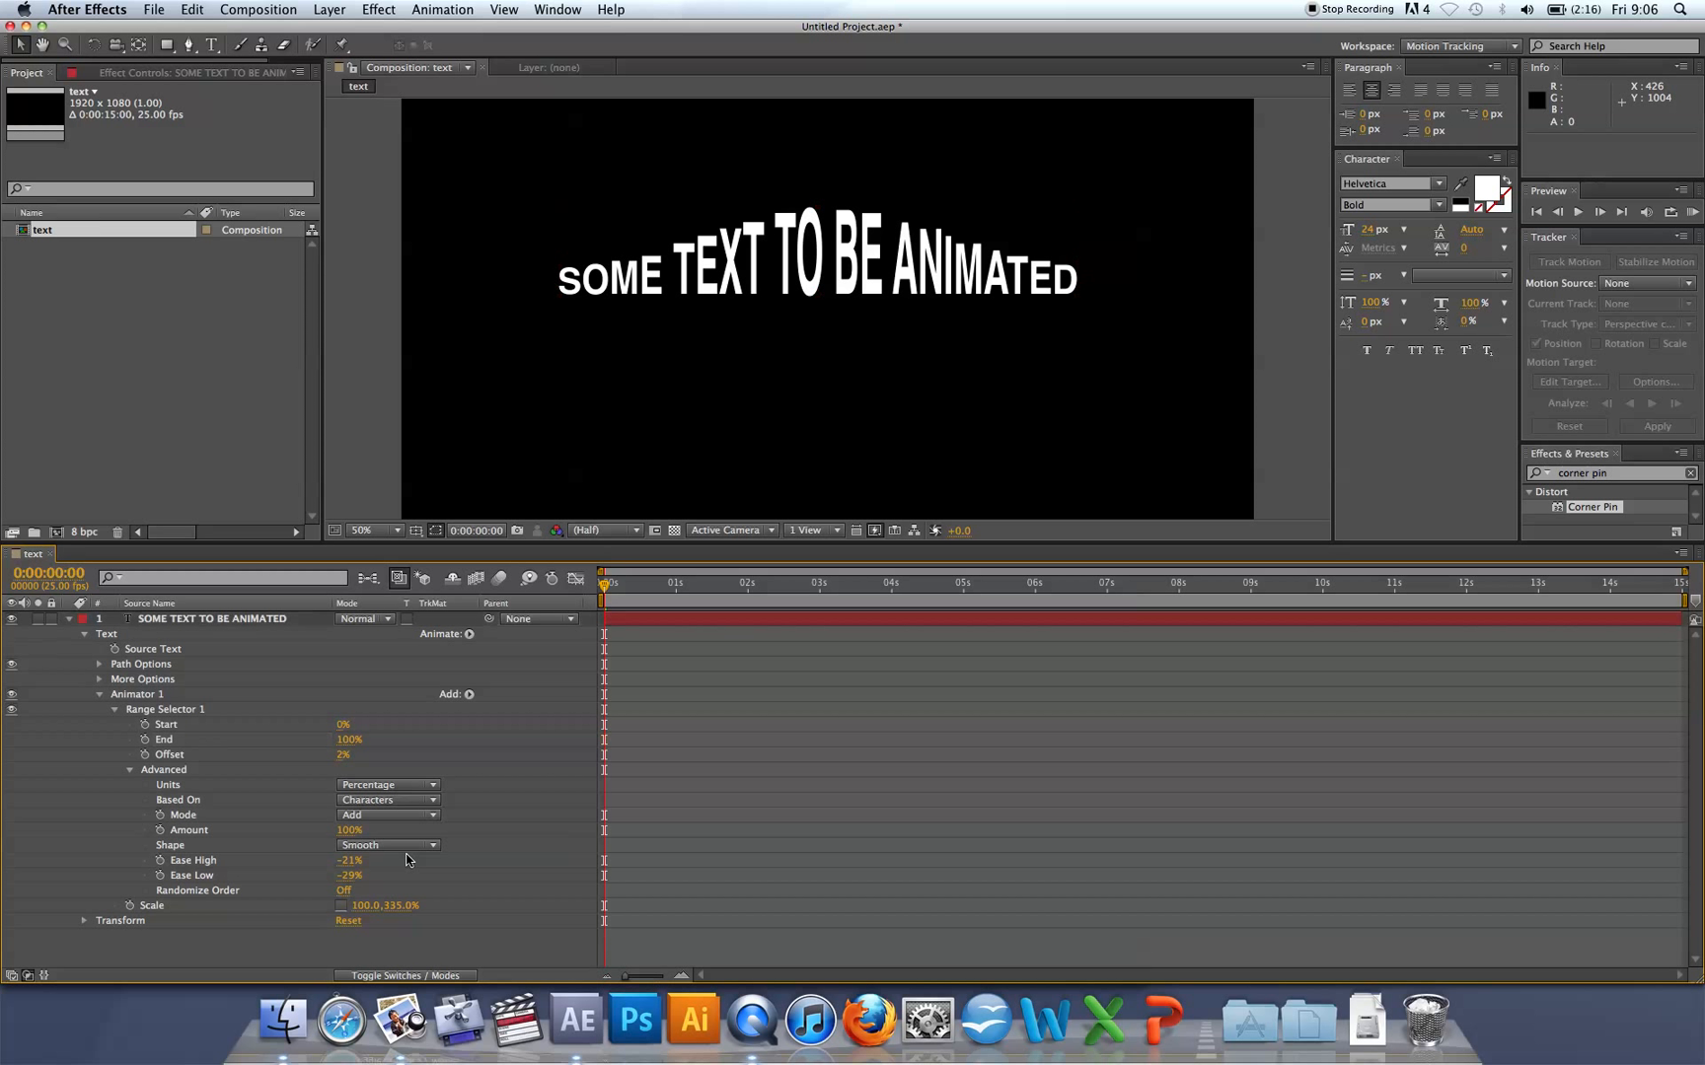
pyautogui.click(405, 846)
pyautogui.click(407, 859)
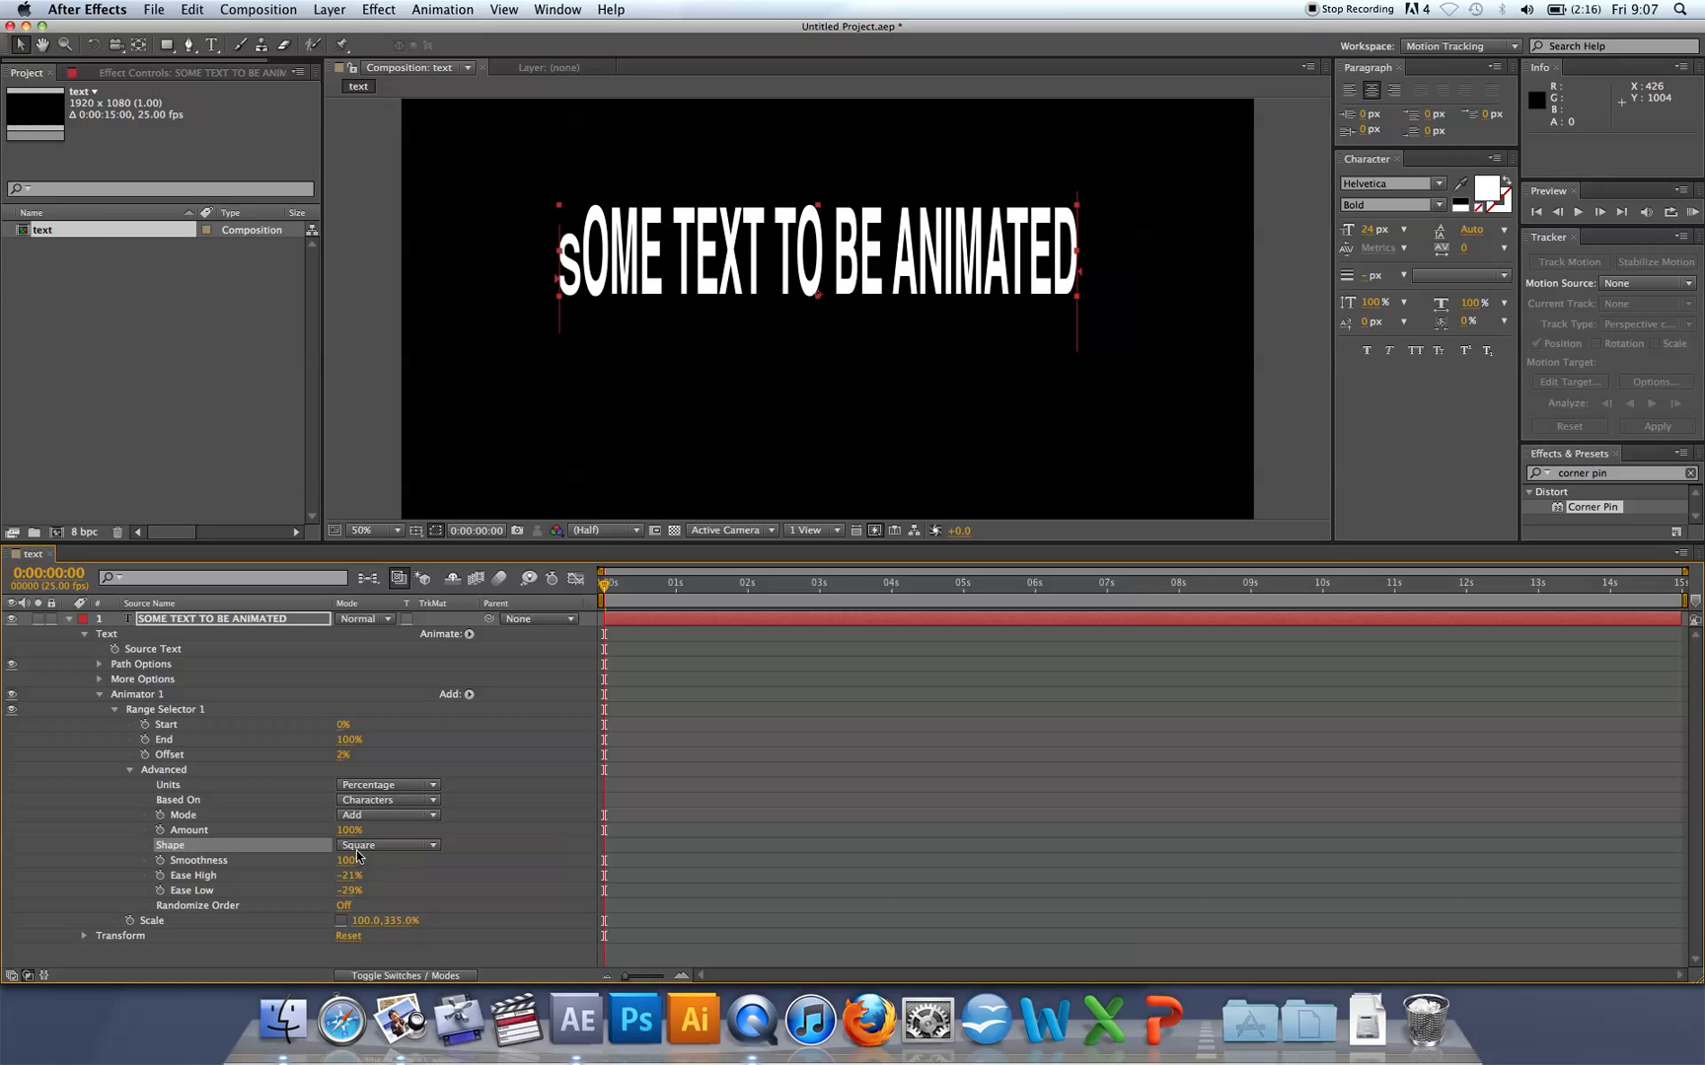
pyautogui.click(345, 754)
pyautogui.write('0')
pyautogui.press('Return')
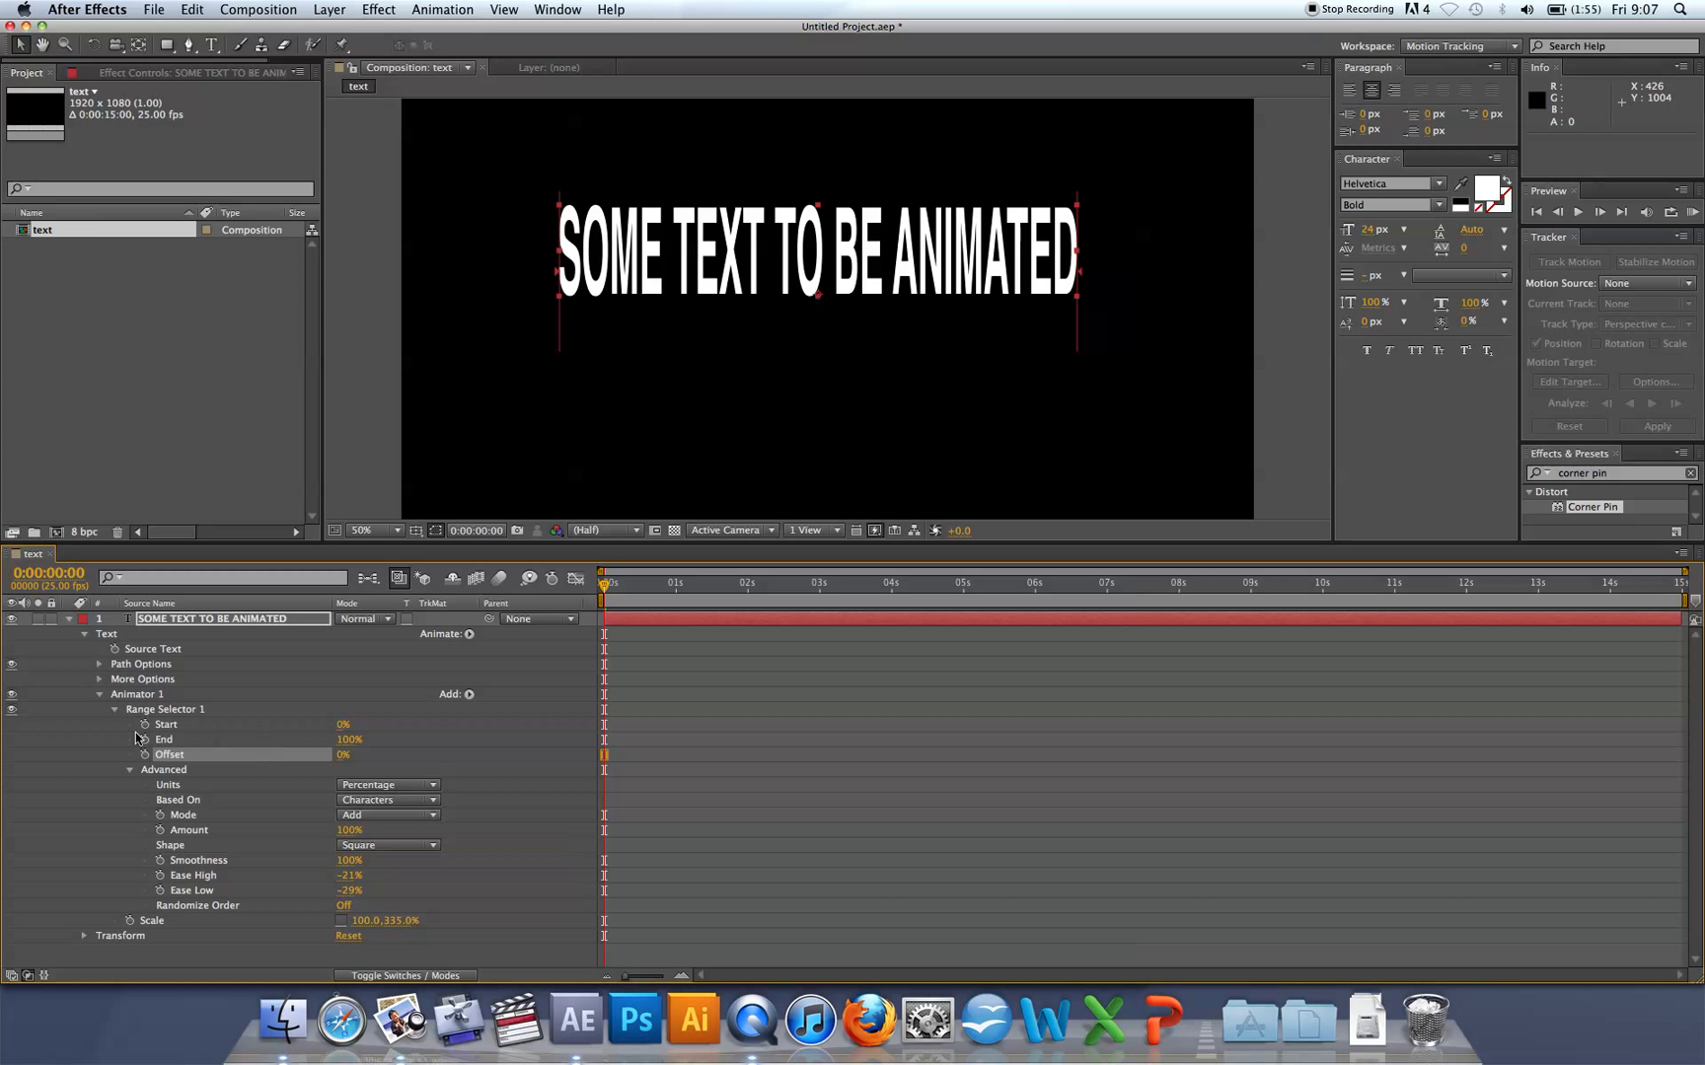
# Collapse the range selector and add an Opacity property to the same text animator.
pyautogui.click(114, 709)
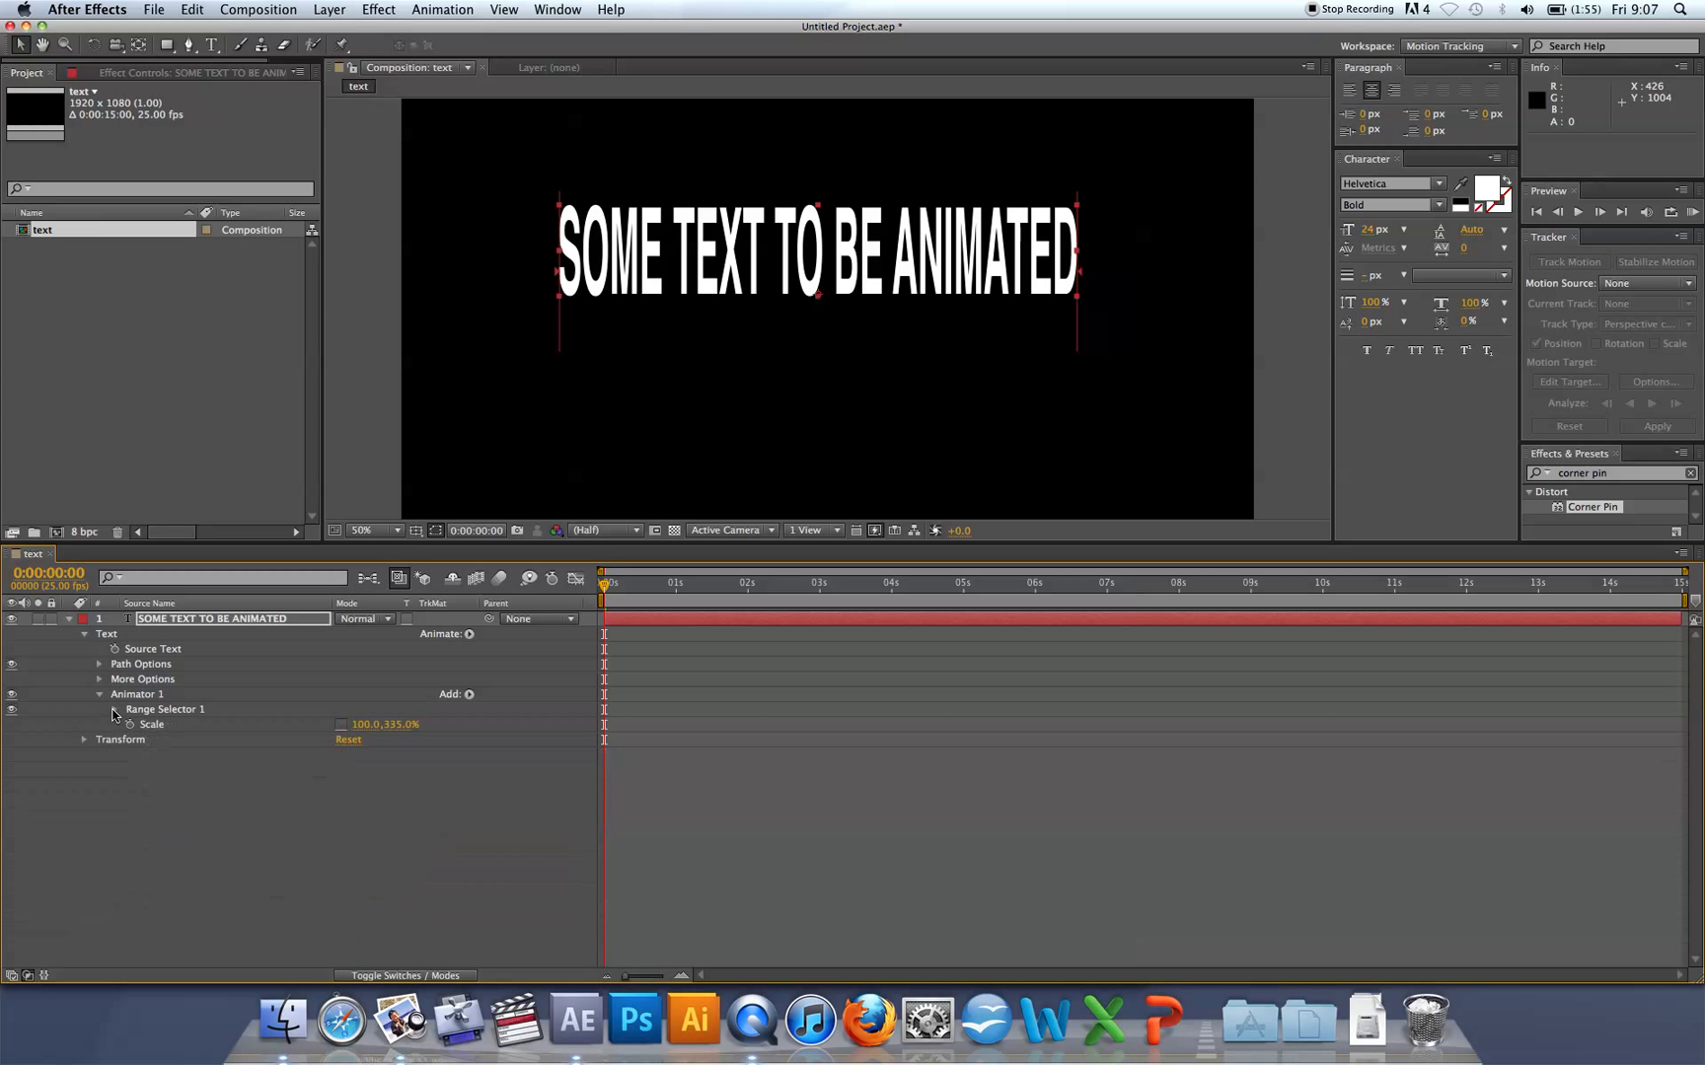
pyautogui.click(469, 696)
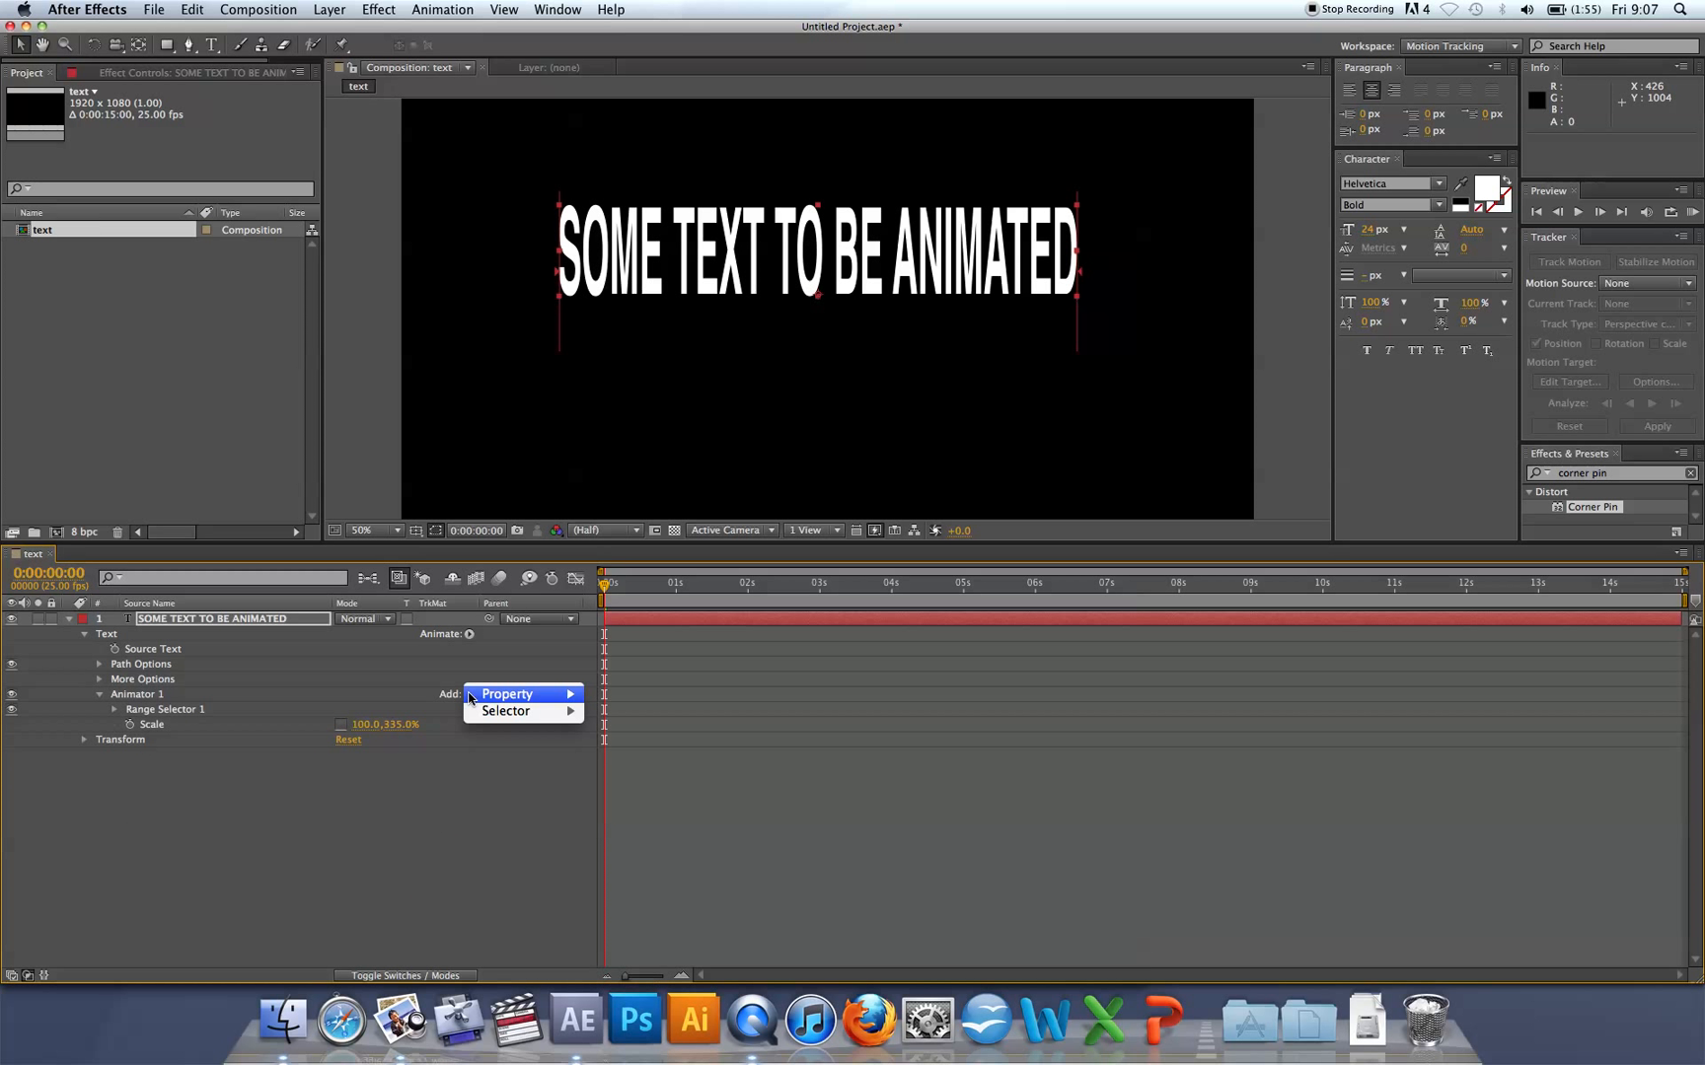
pyautogui.moveTo(493, 712)
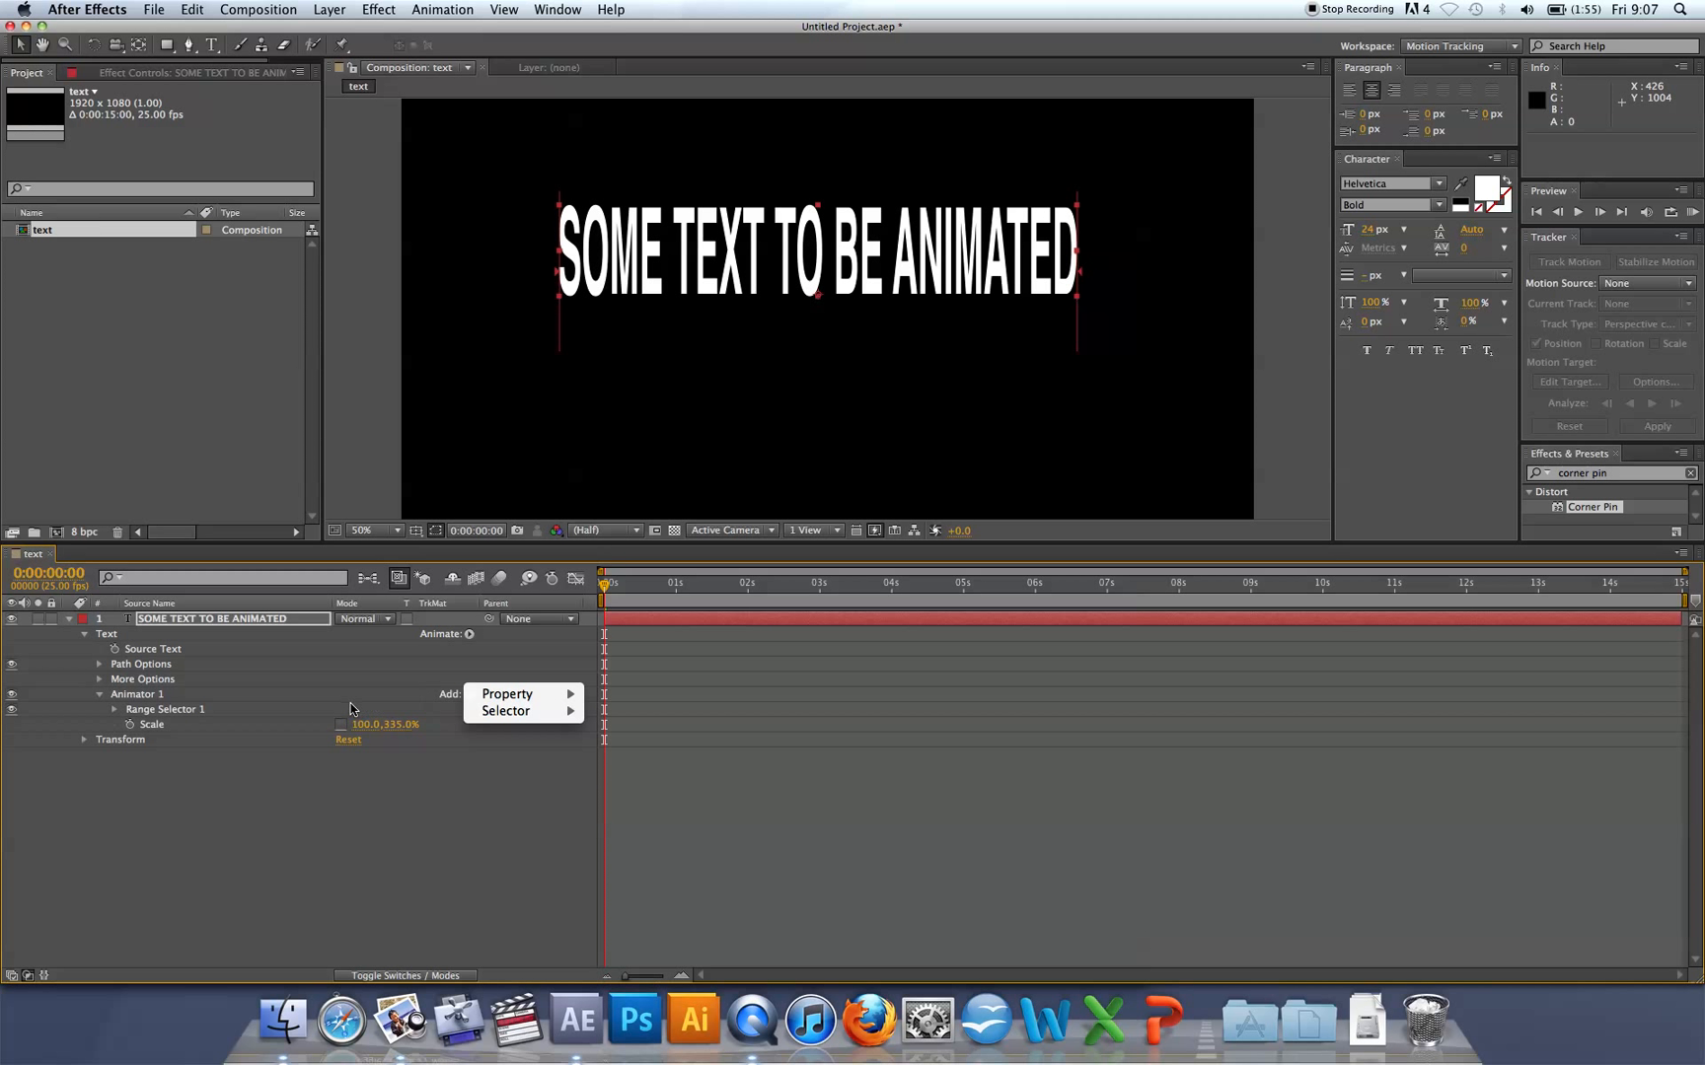
pyautogui.click(351, 698)
pyautogui.click(469, 694)
pyautogui.moveTo(471, 698)
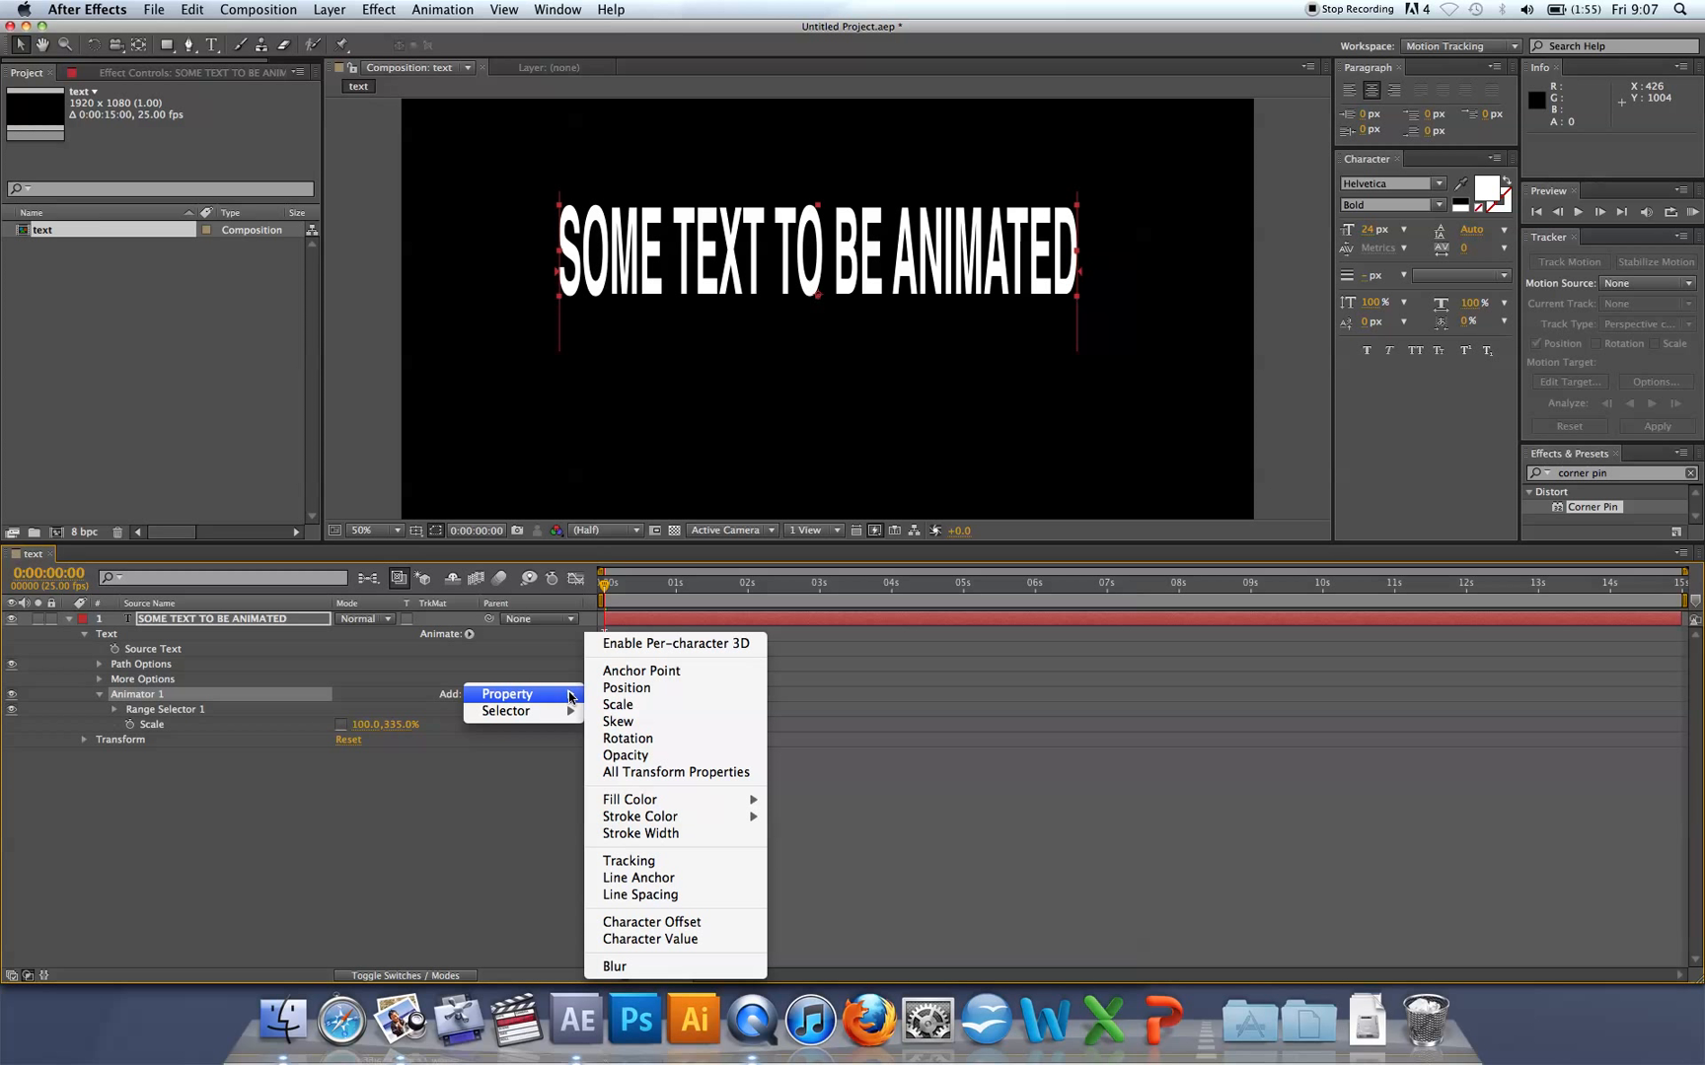
pyautogui.click(639, 756)
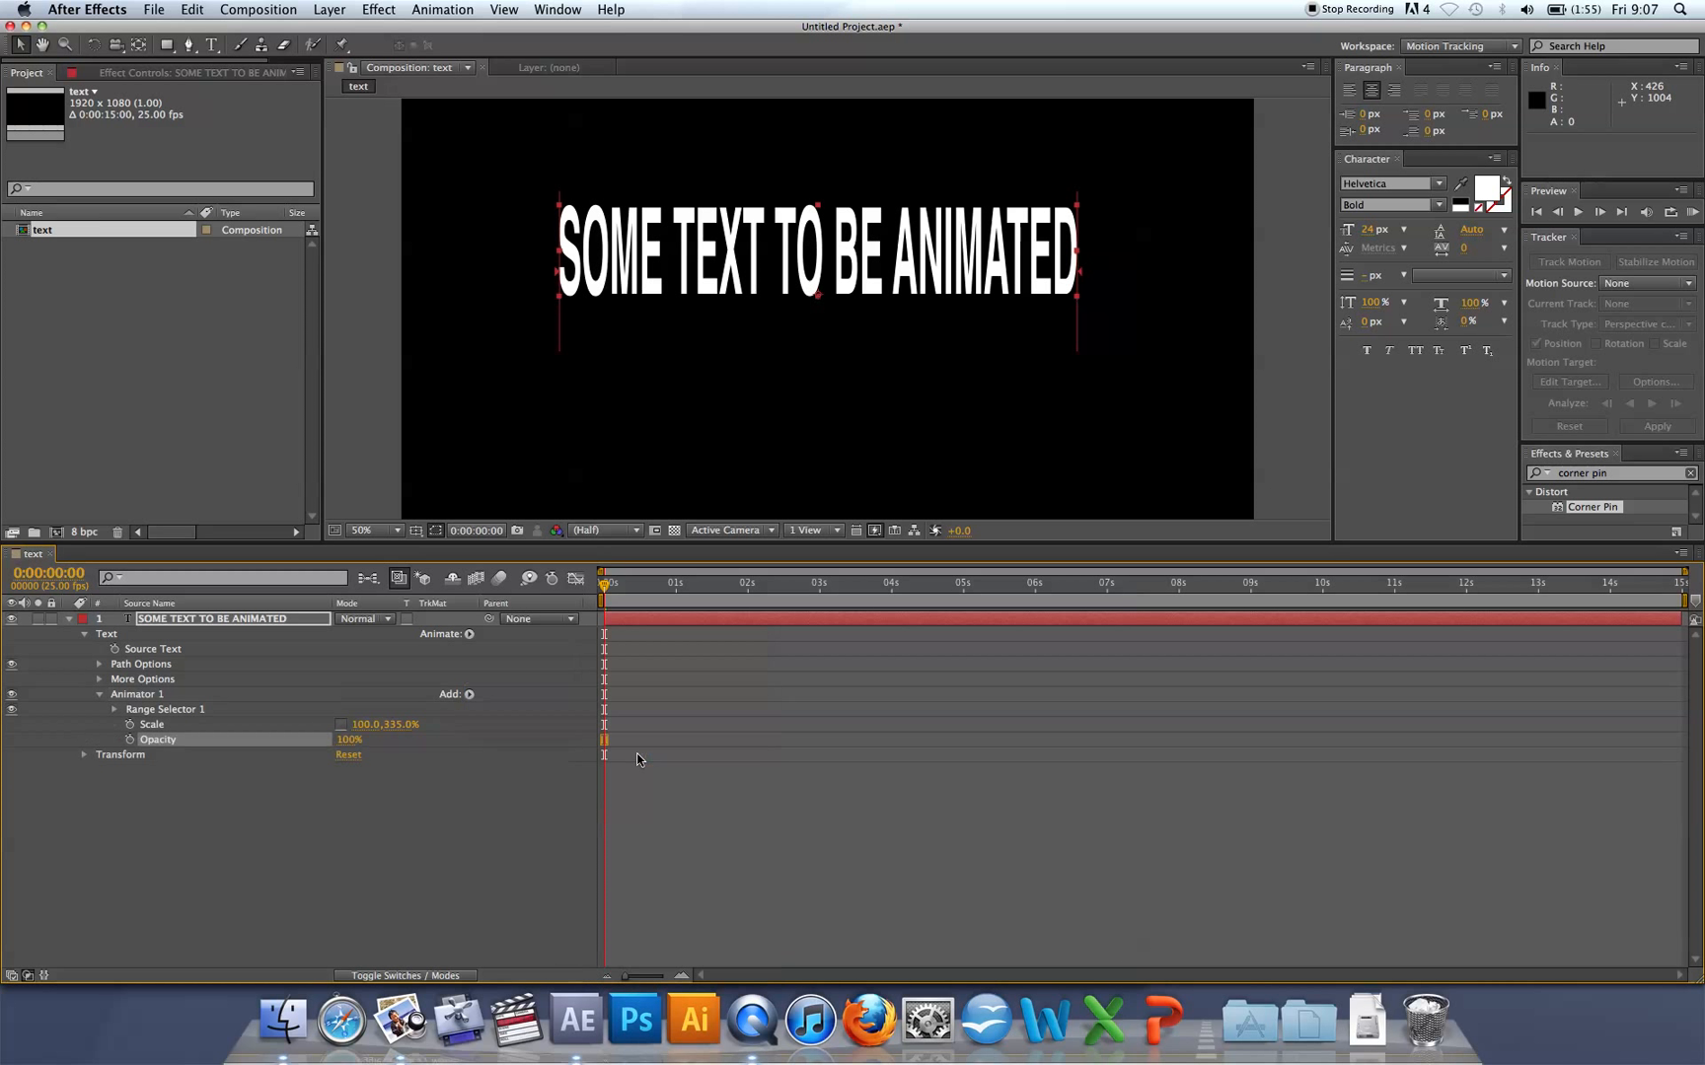
# Lower the text animator's Opacity to 51% and try adjusting the range selector's End value.
pyautogui.moveTo(345, 739); pyautogui.dragTo(296, 732)
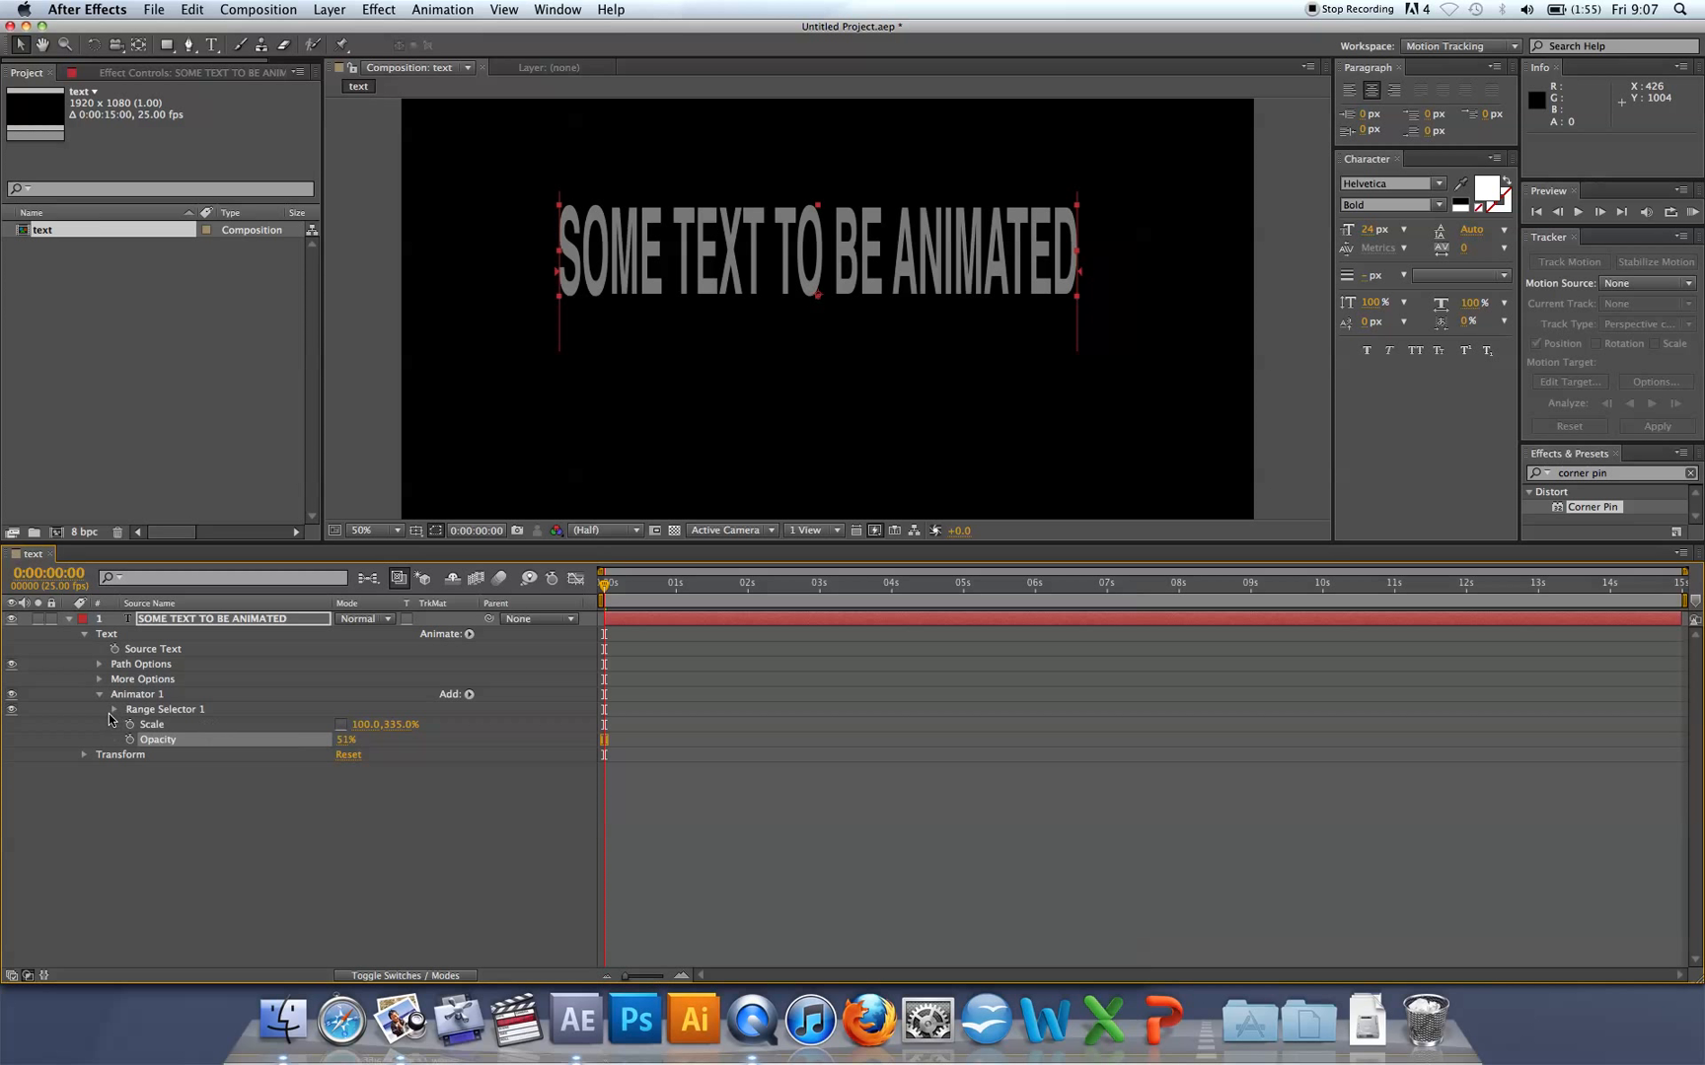
pyautogui.click(114, 711)
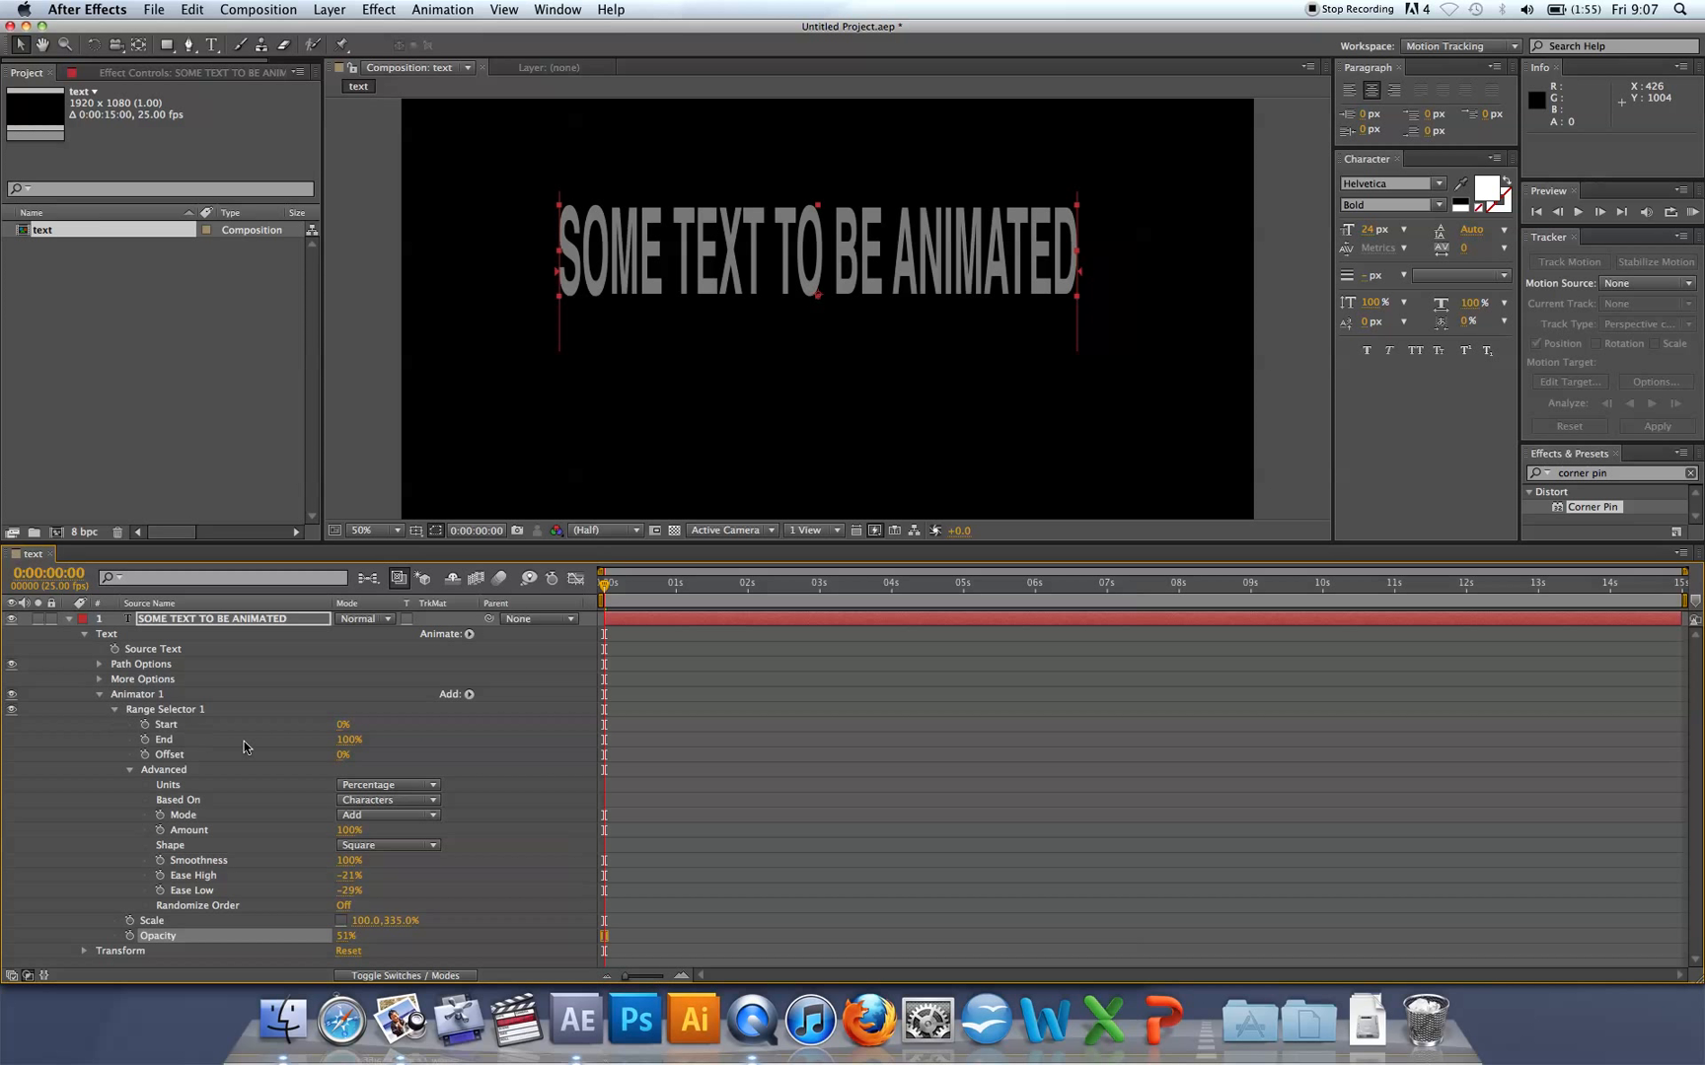
pyautogui.moveTo(346, 747)
pyautogui.mouseDown()
pyautogui.moveTo(312, 747)
pyautogui.moveTo(376, 755)
pyautogui.mouseUp()
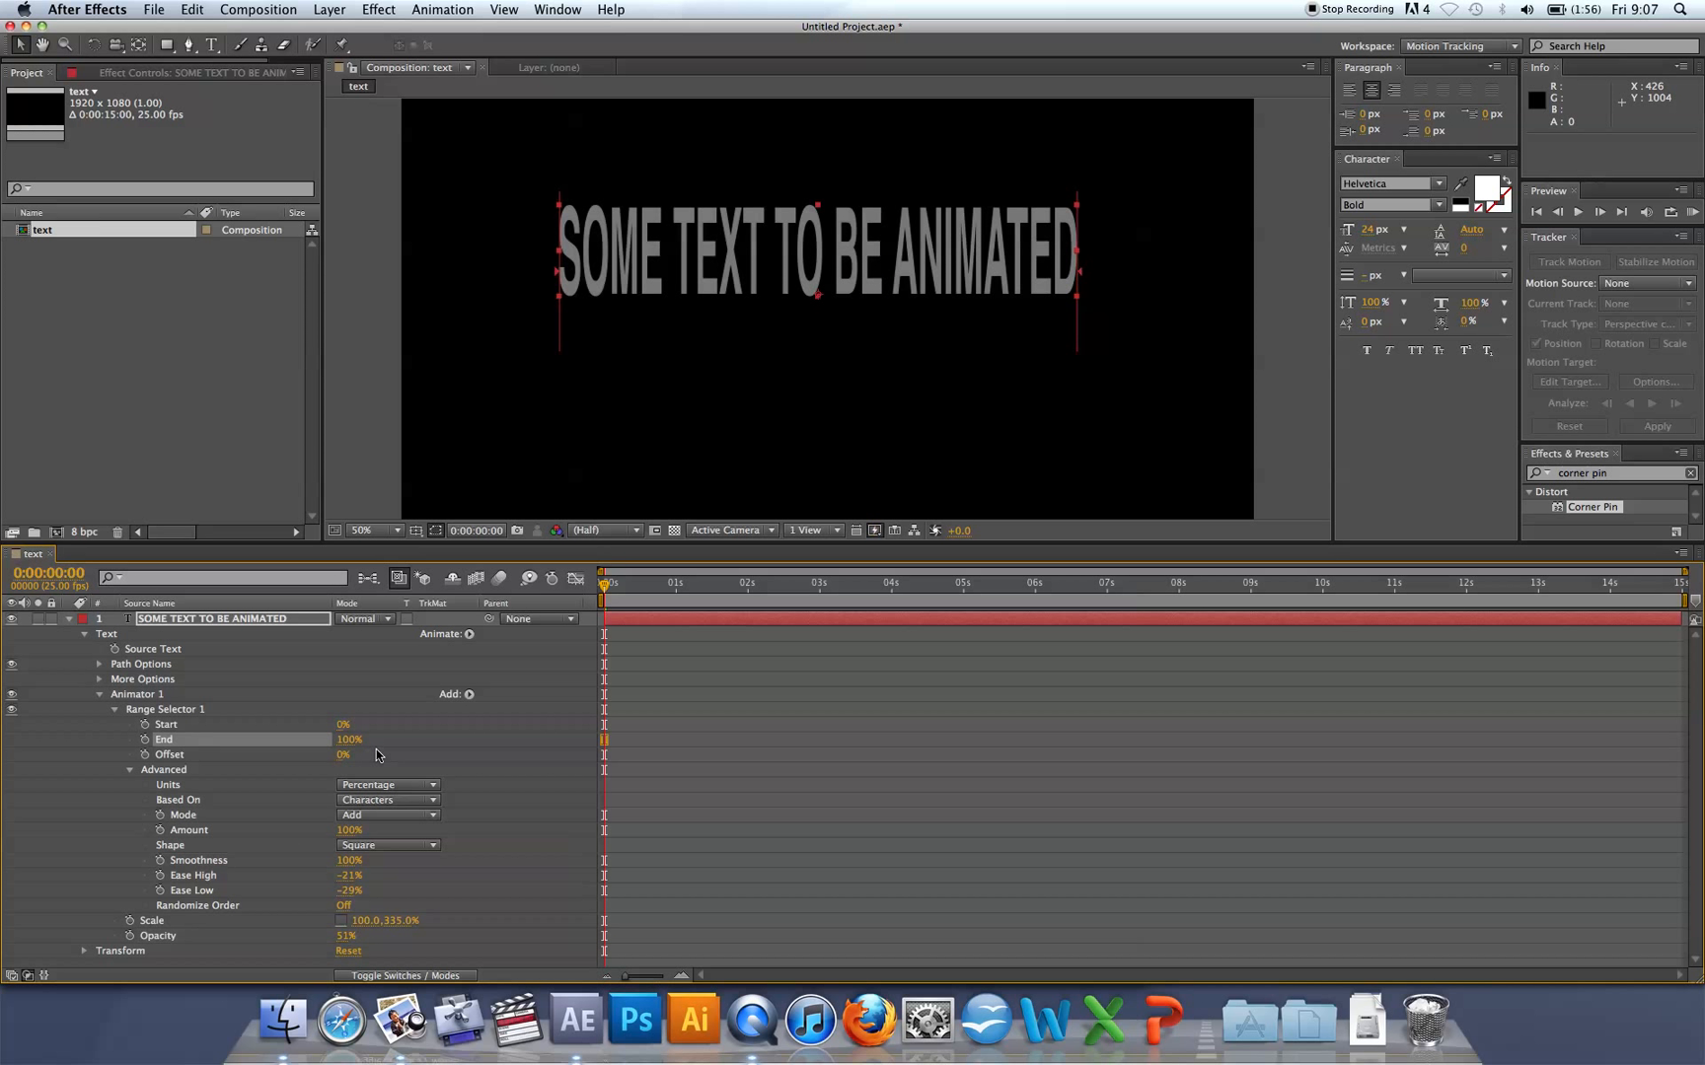
# Delete the Opacity property from the text animator and collapse the range selector.
pyautogui.click(233, 934)
pyautogui.press('Delete')
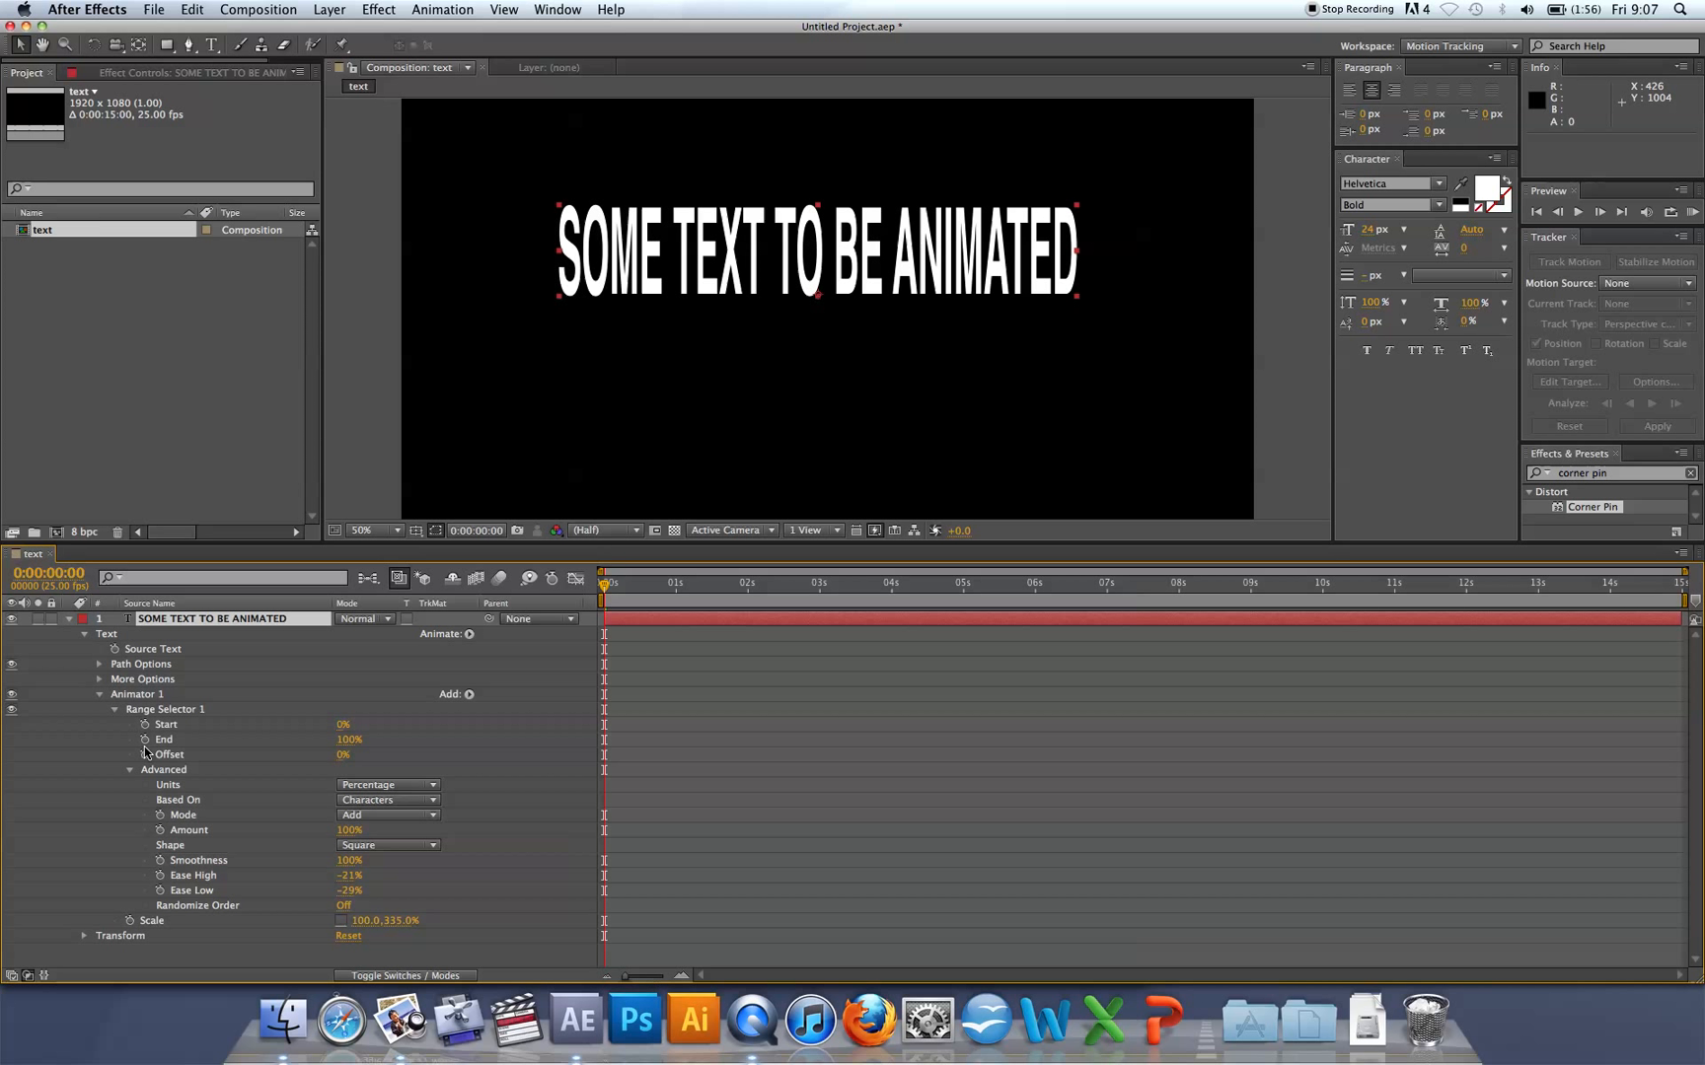
pyautogui.click(114, 709)
# Add a Wiggly selector to Animator 1 and expand its settings.
pyautogui.click(139, 696)
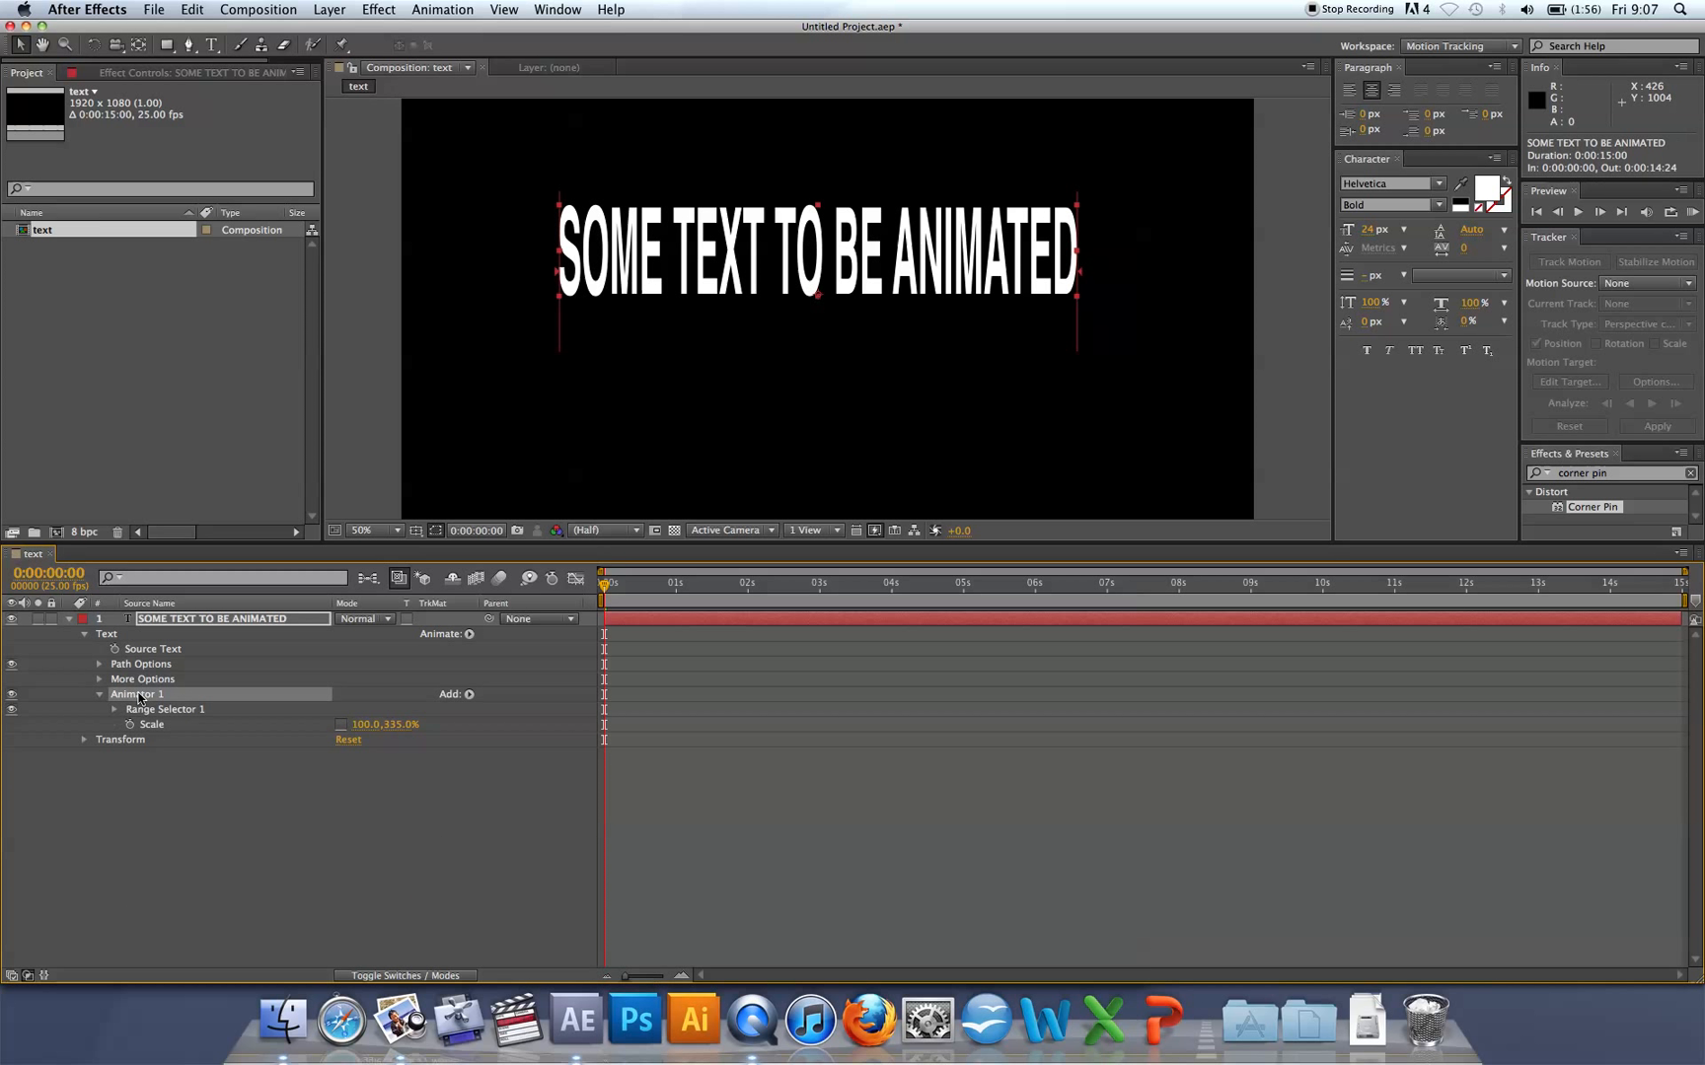
pyautogui.click(468, 696)
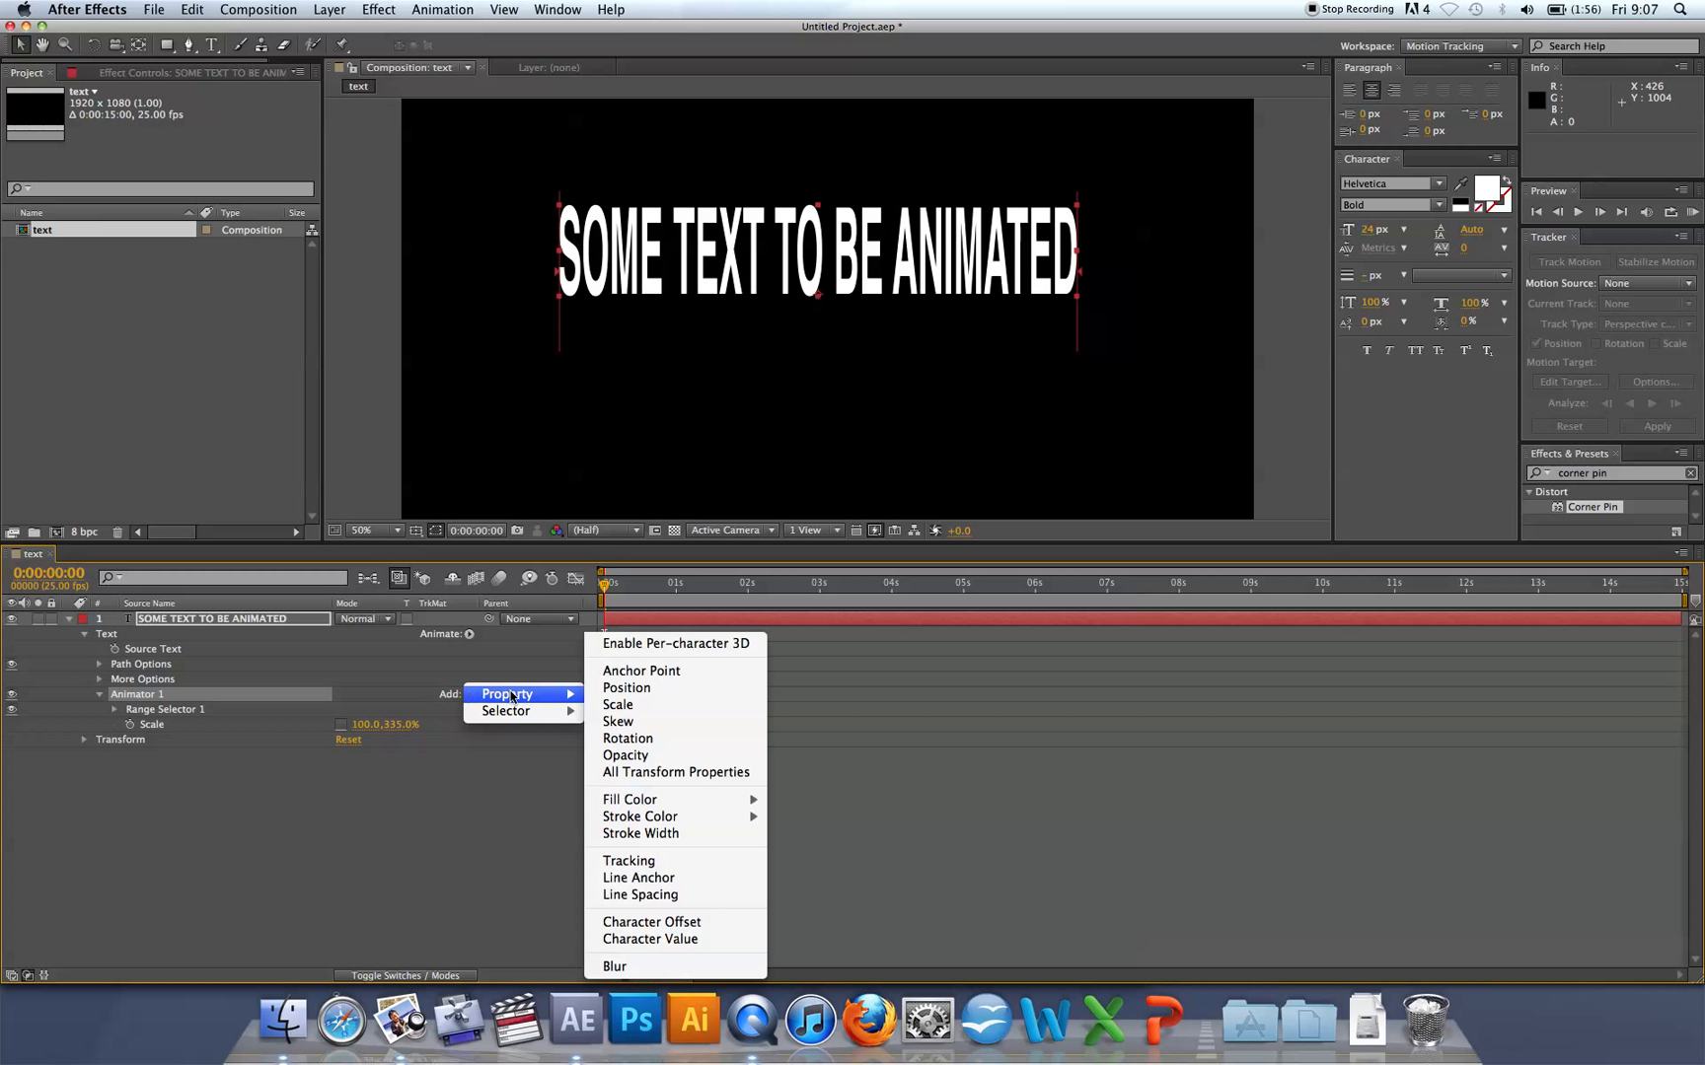
pyautogui.moveTo(512, 723)
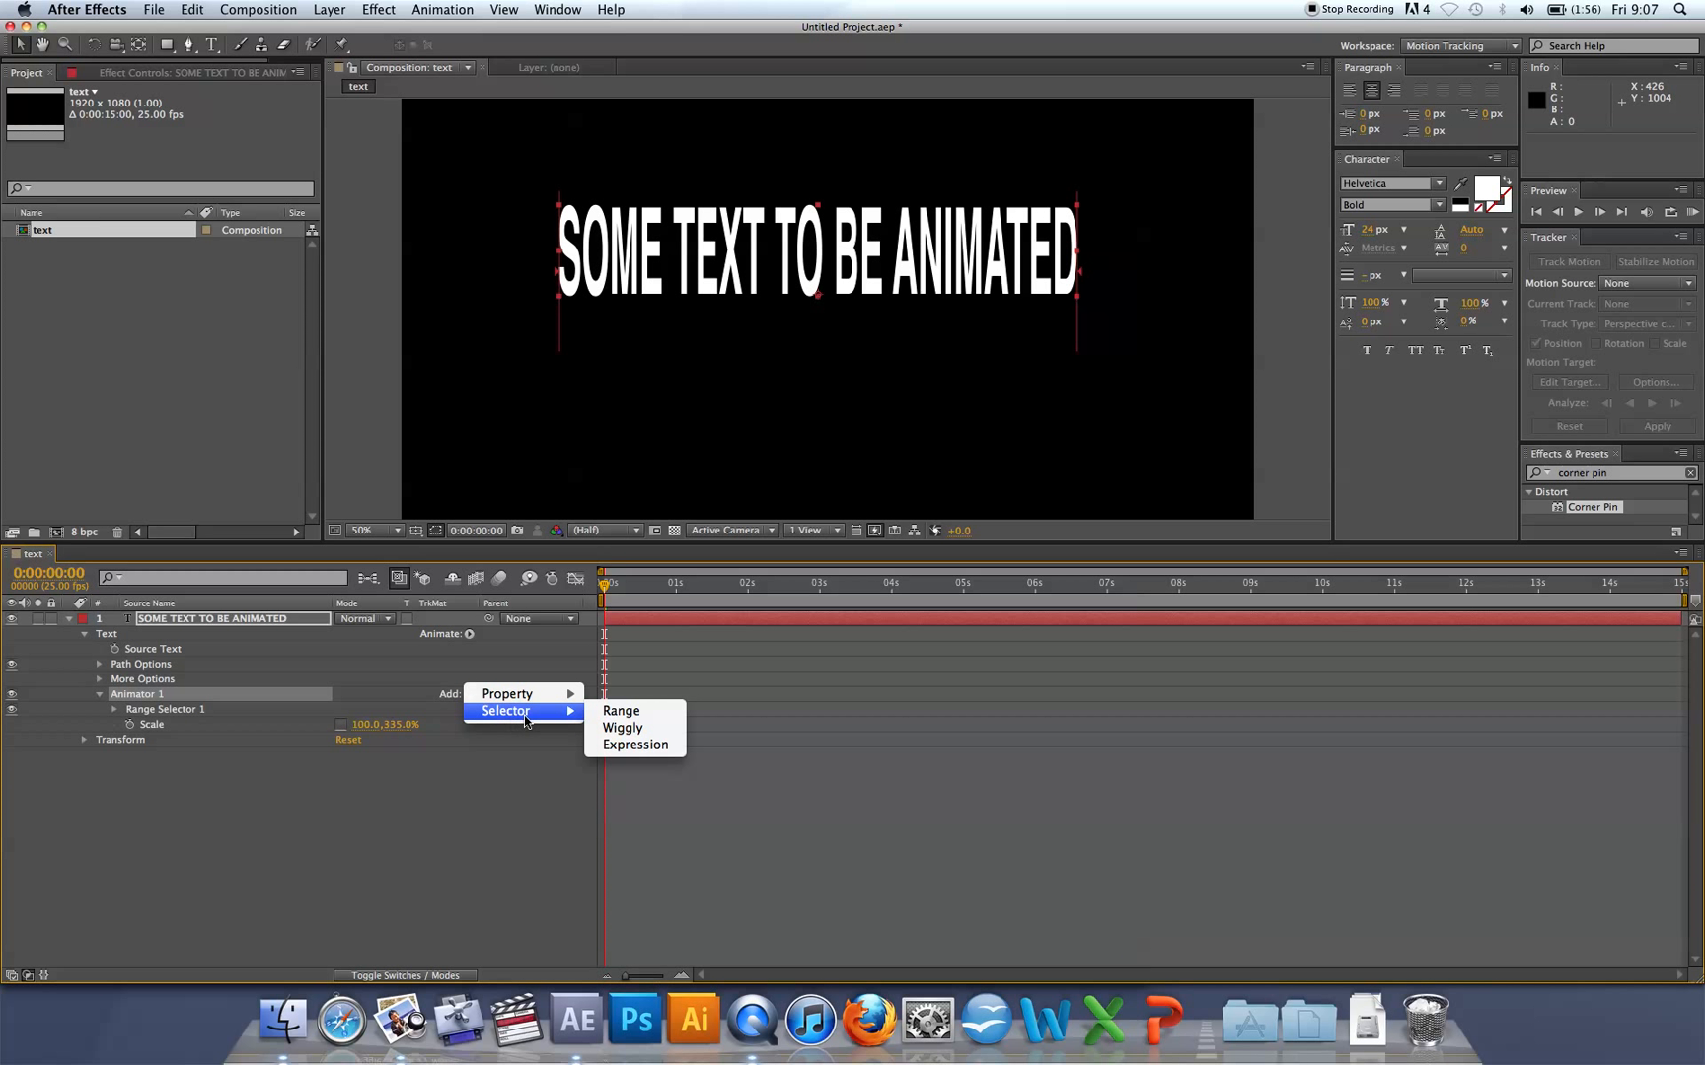
pyautogui.click(607, 730)
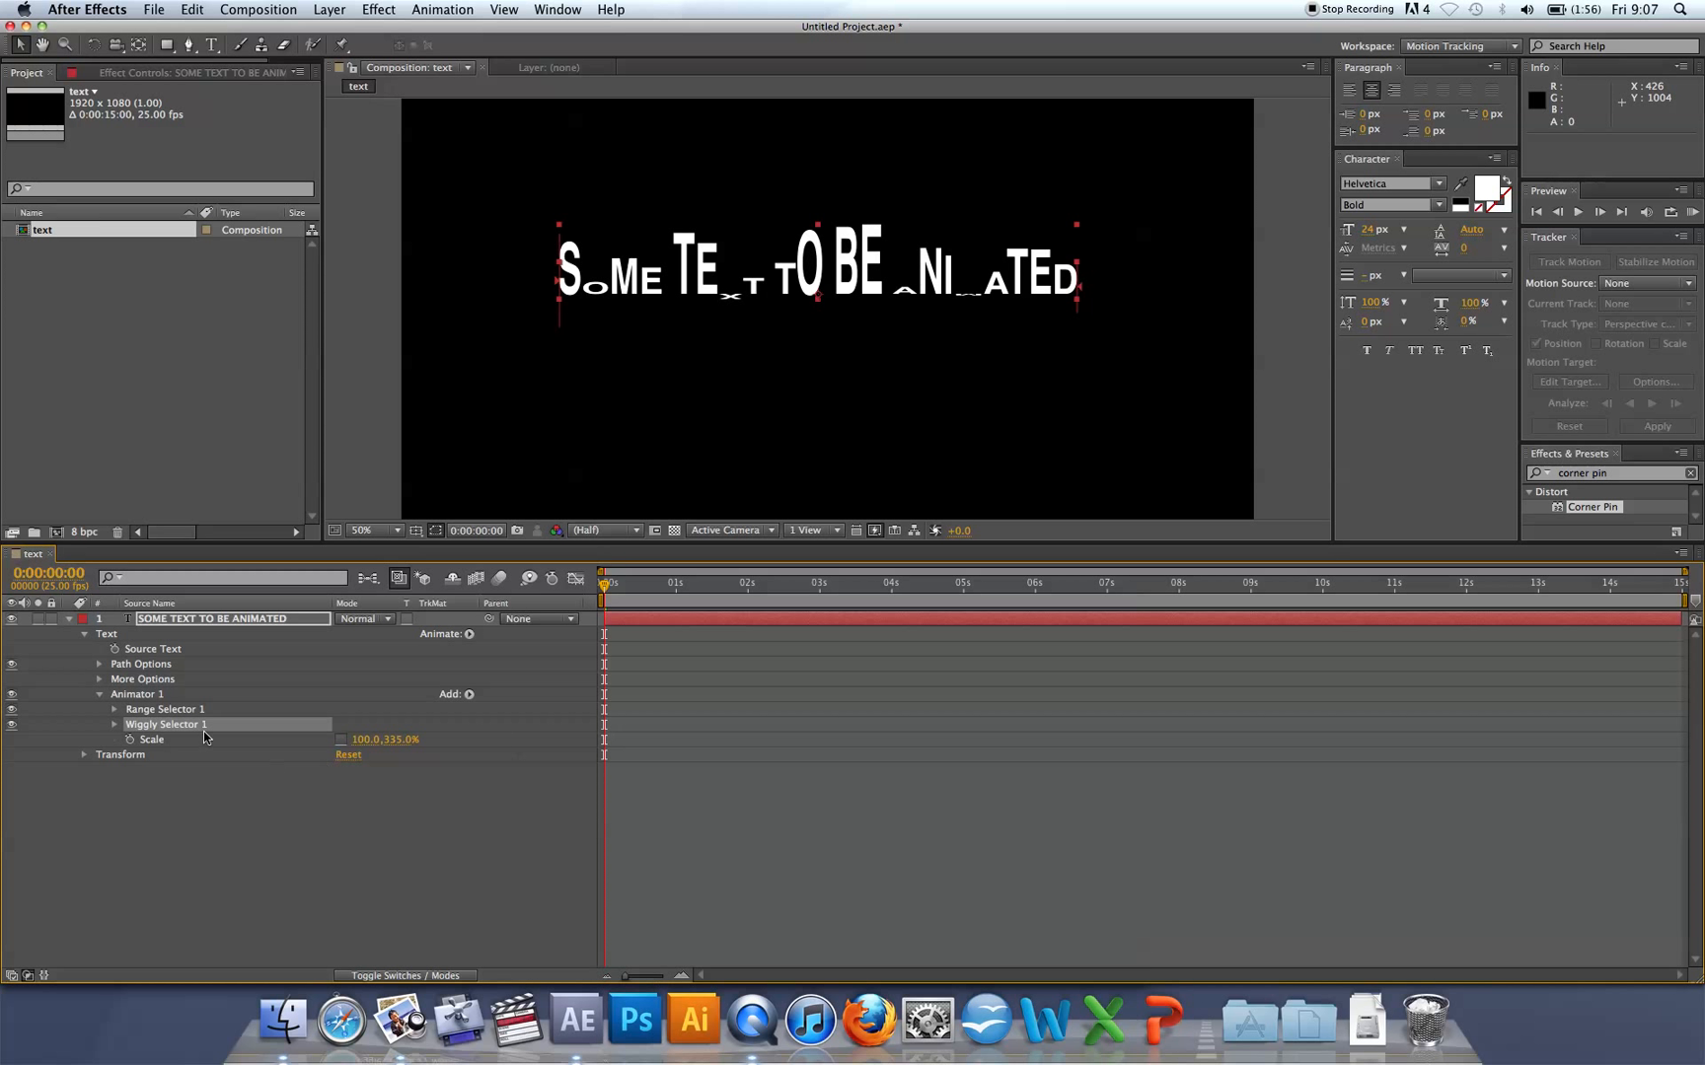
pyautogui.click(115, 728)
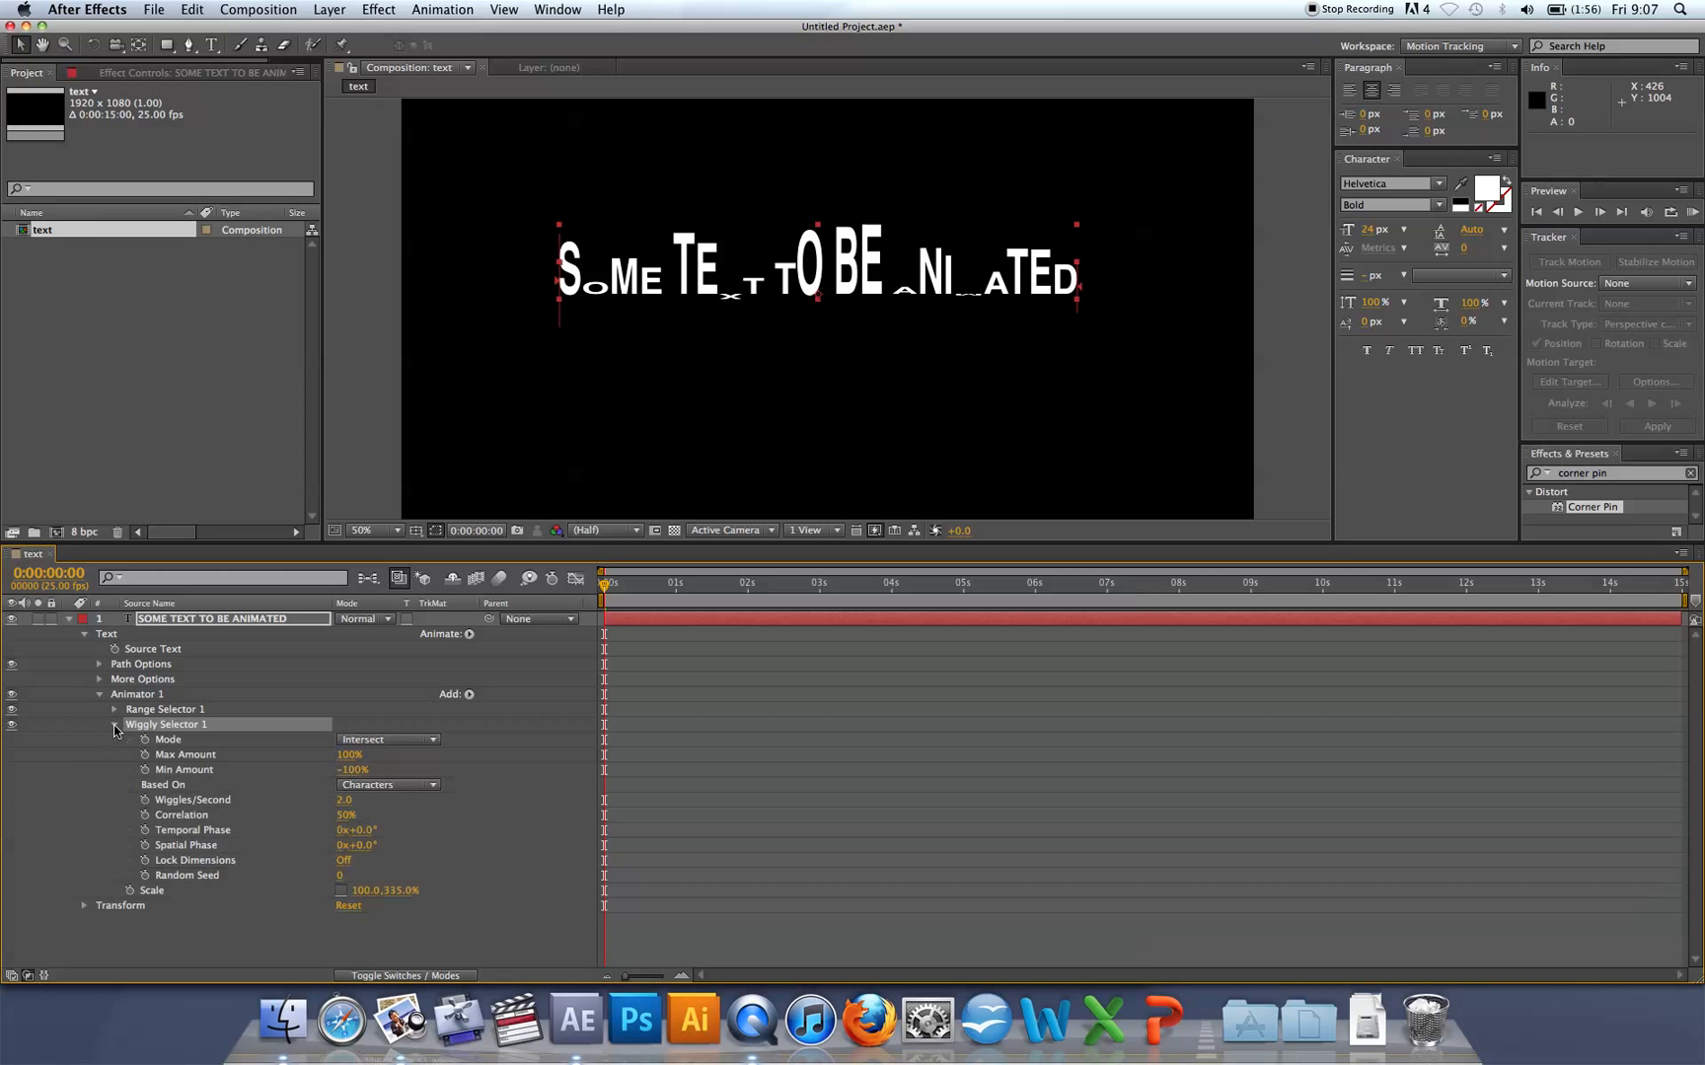
# Preview the wiggling text from the start of the composition and scrub through its first seconds.
pyautogui.press('space')
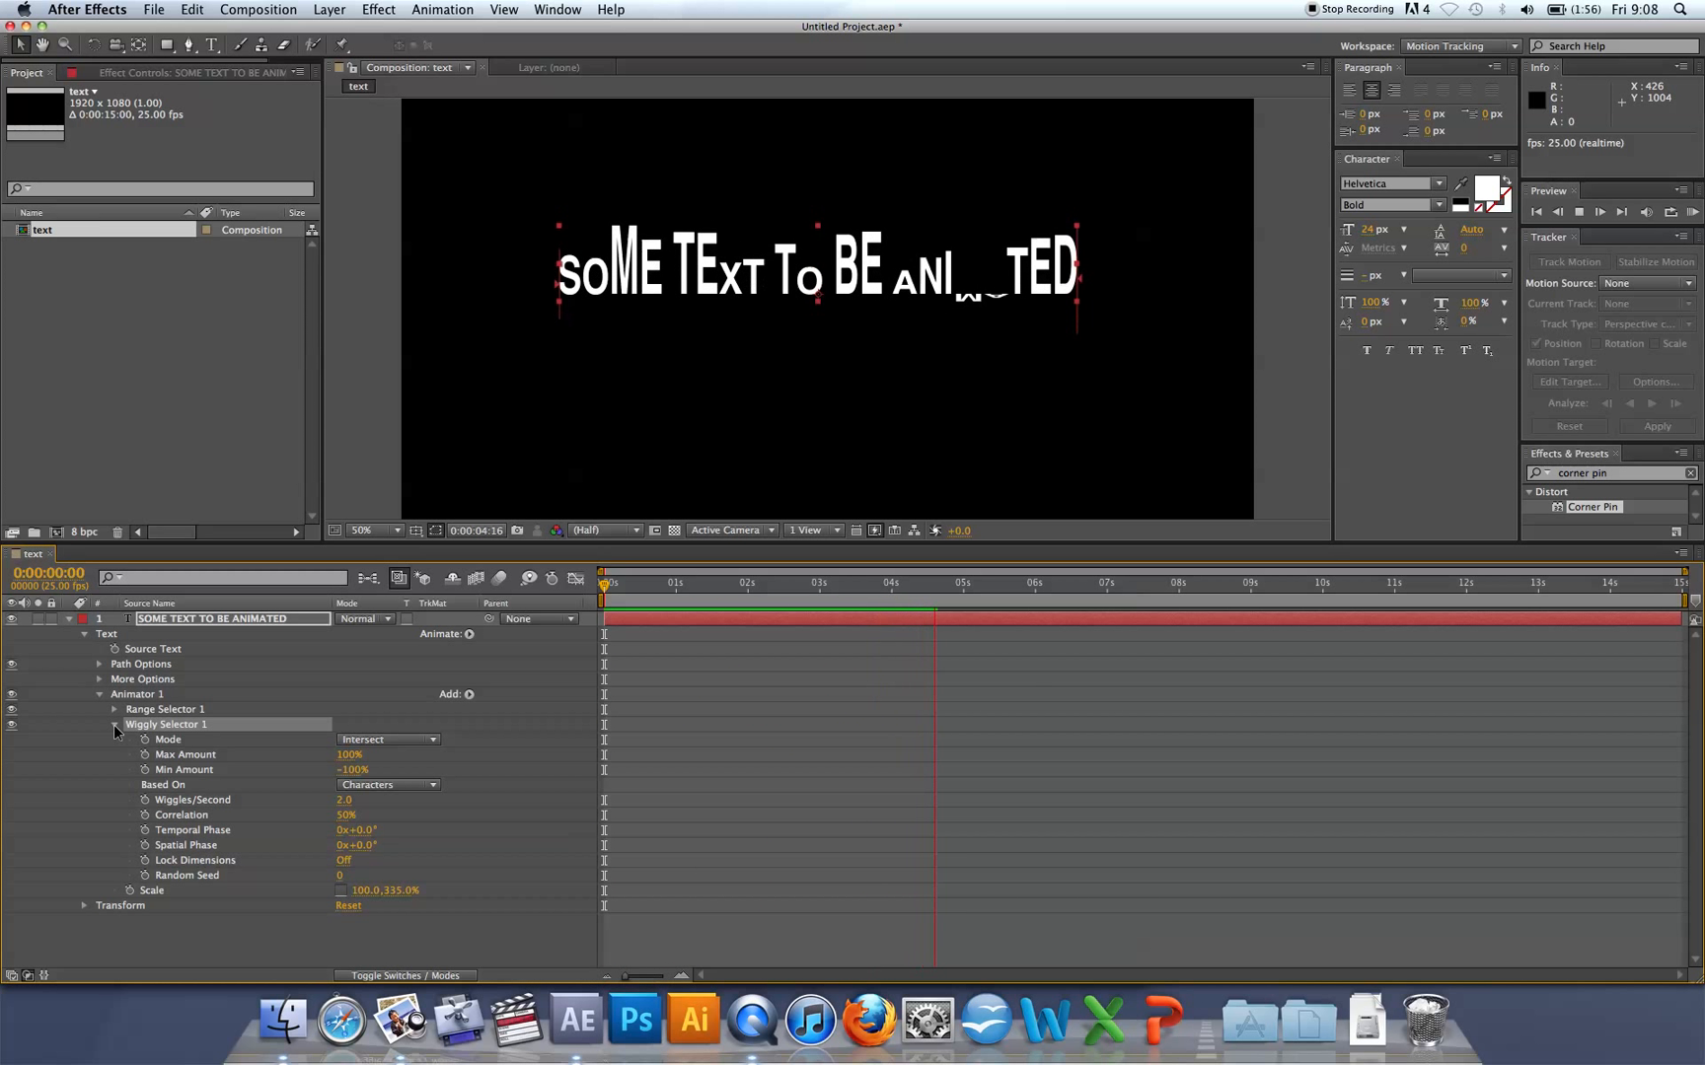
pyautogui.press('space')
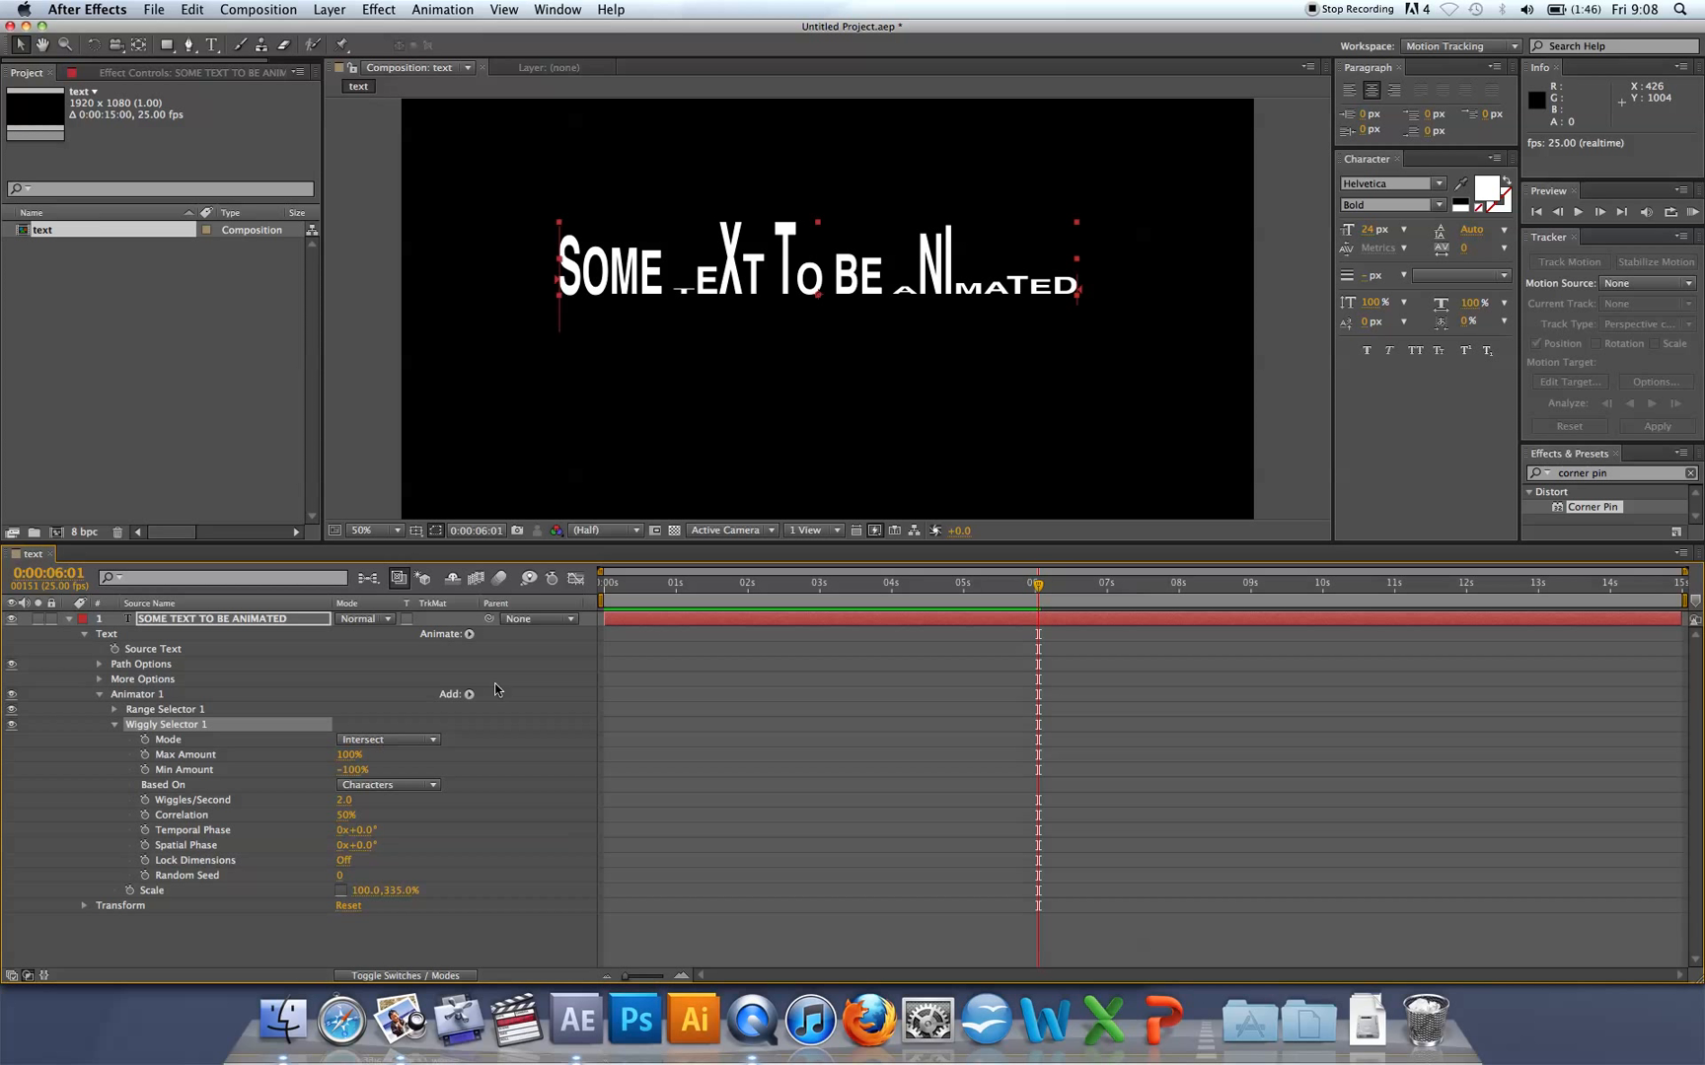
pyautogui.moveTo(617, 587); pyautogui.dragTo(588, 595)
pyautogui.press('space')
pyautogui.press('space')
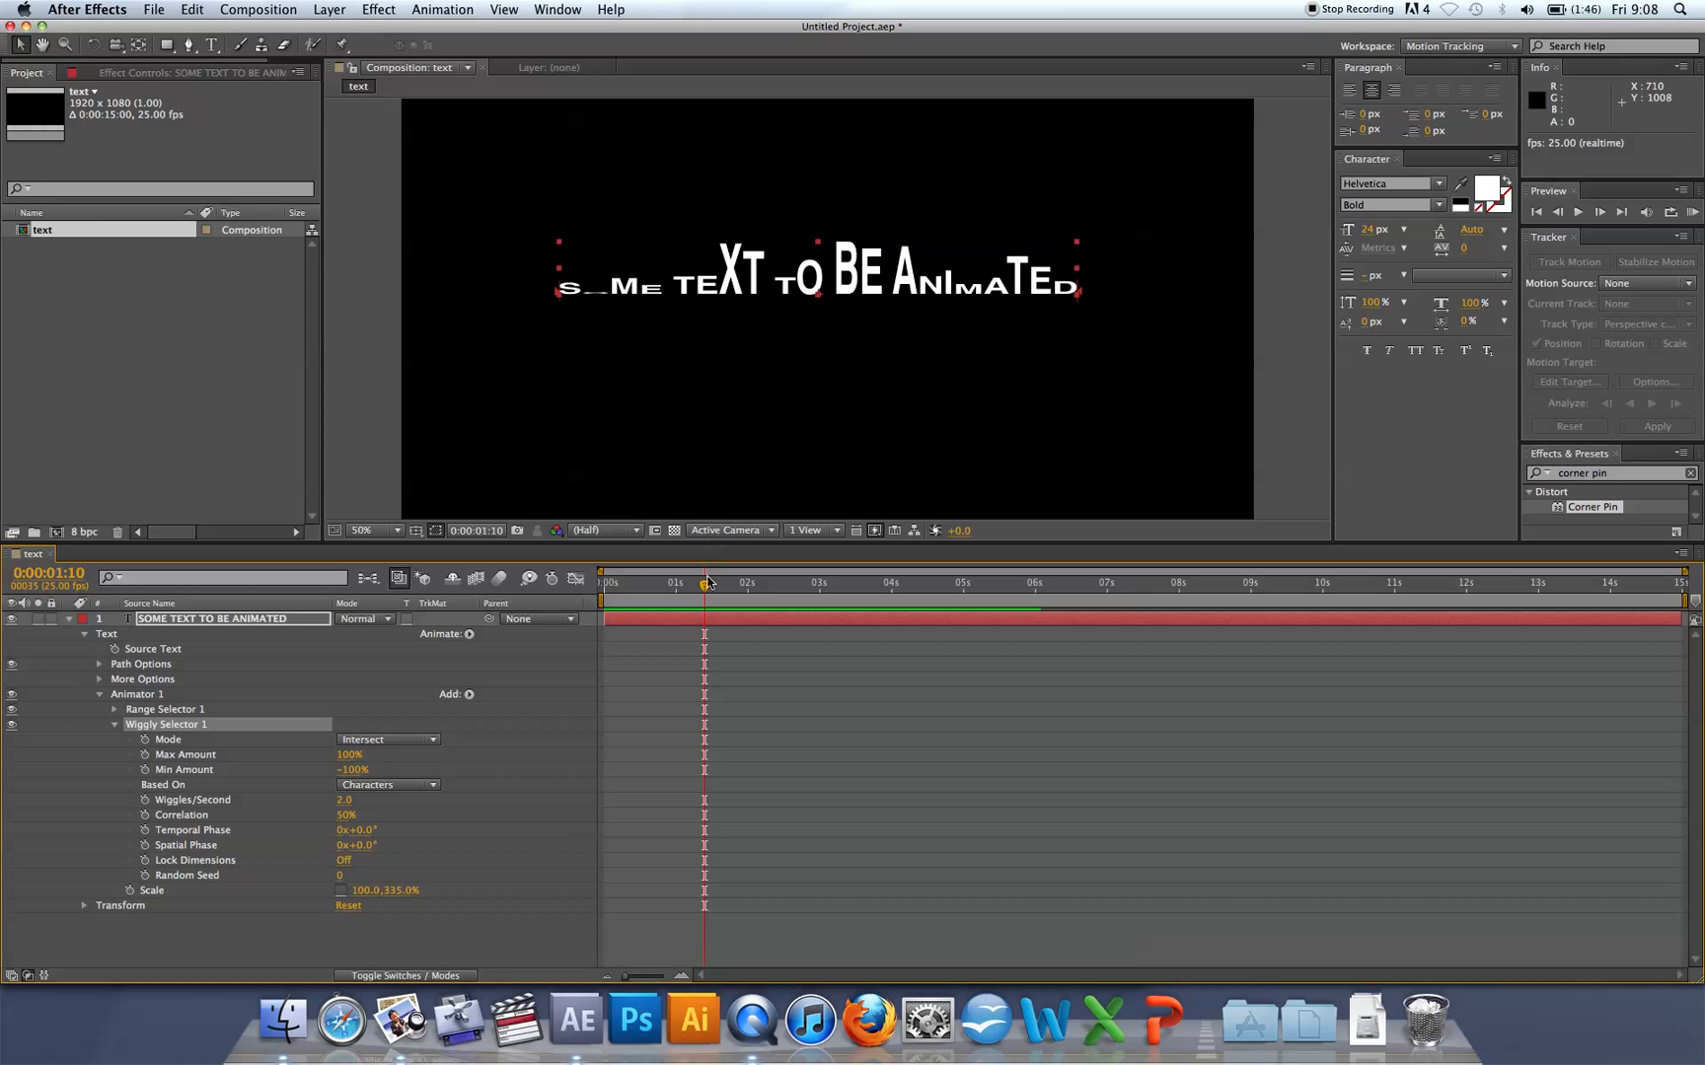
pyautogui.moveTo(706, 585); pyautogui.dragTo(790, 583)
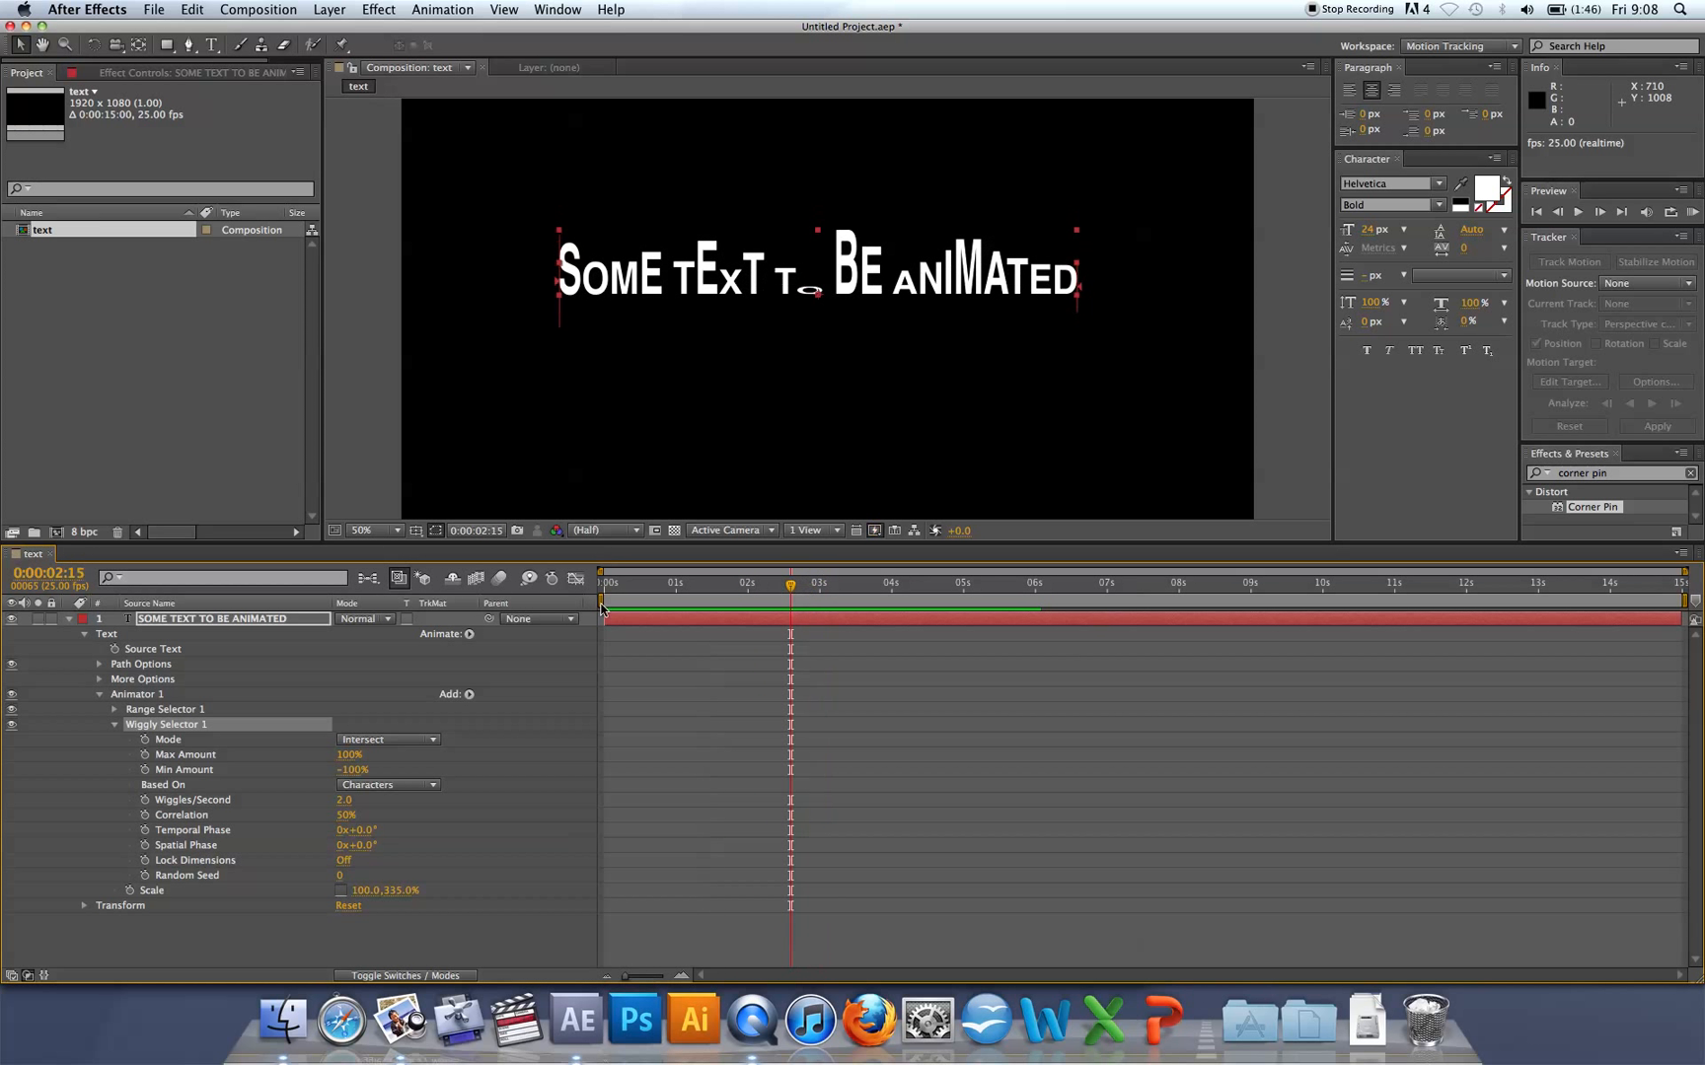
# Set the wiggly selector's Min Amount to 0% and preview the text animation.
pyautogui.click(360, 770)
pyautogui.write('0')
pyautogui.press('Tab')
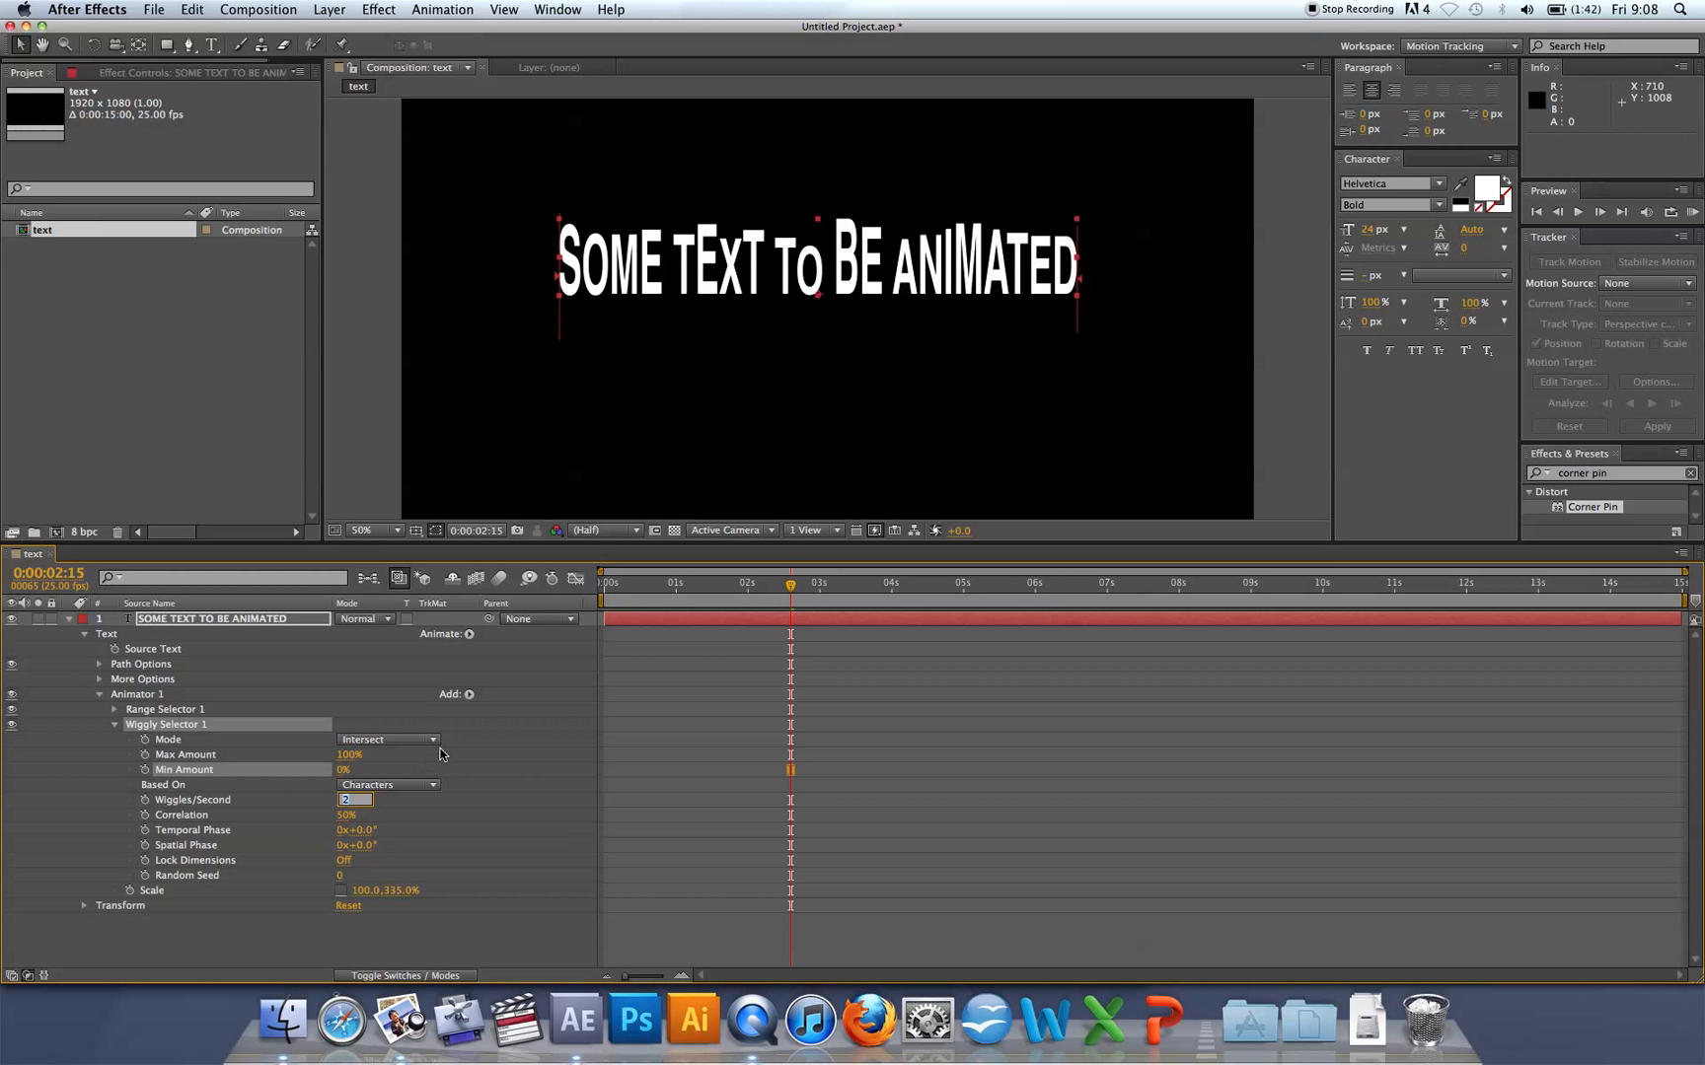
pyautogui.click(636, 583)
pyautogui.press('space')
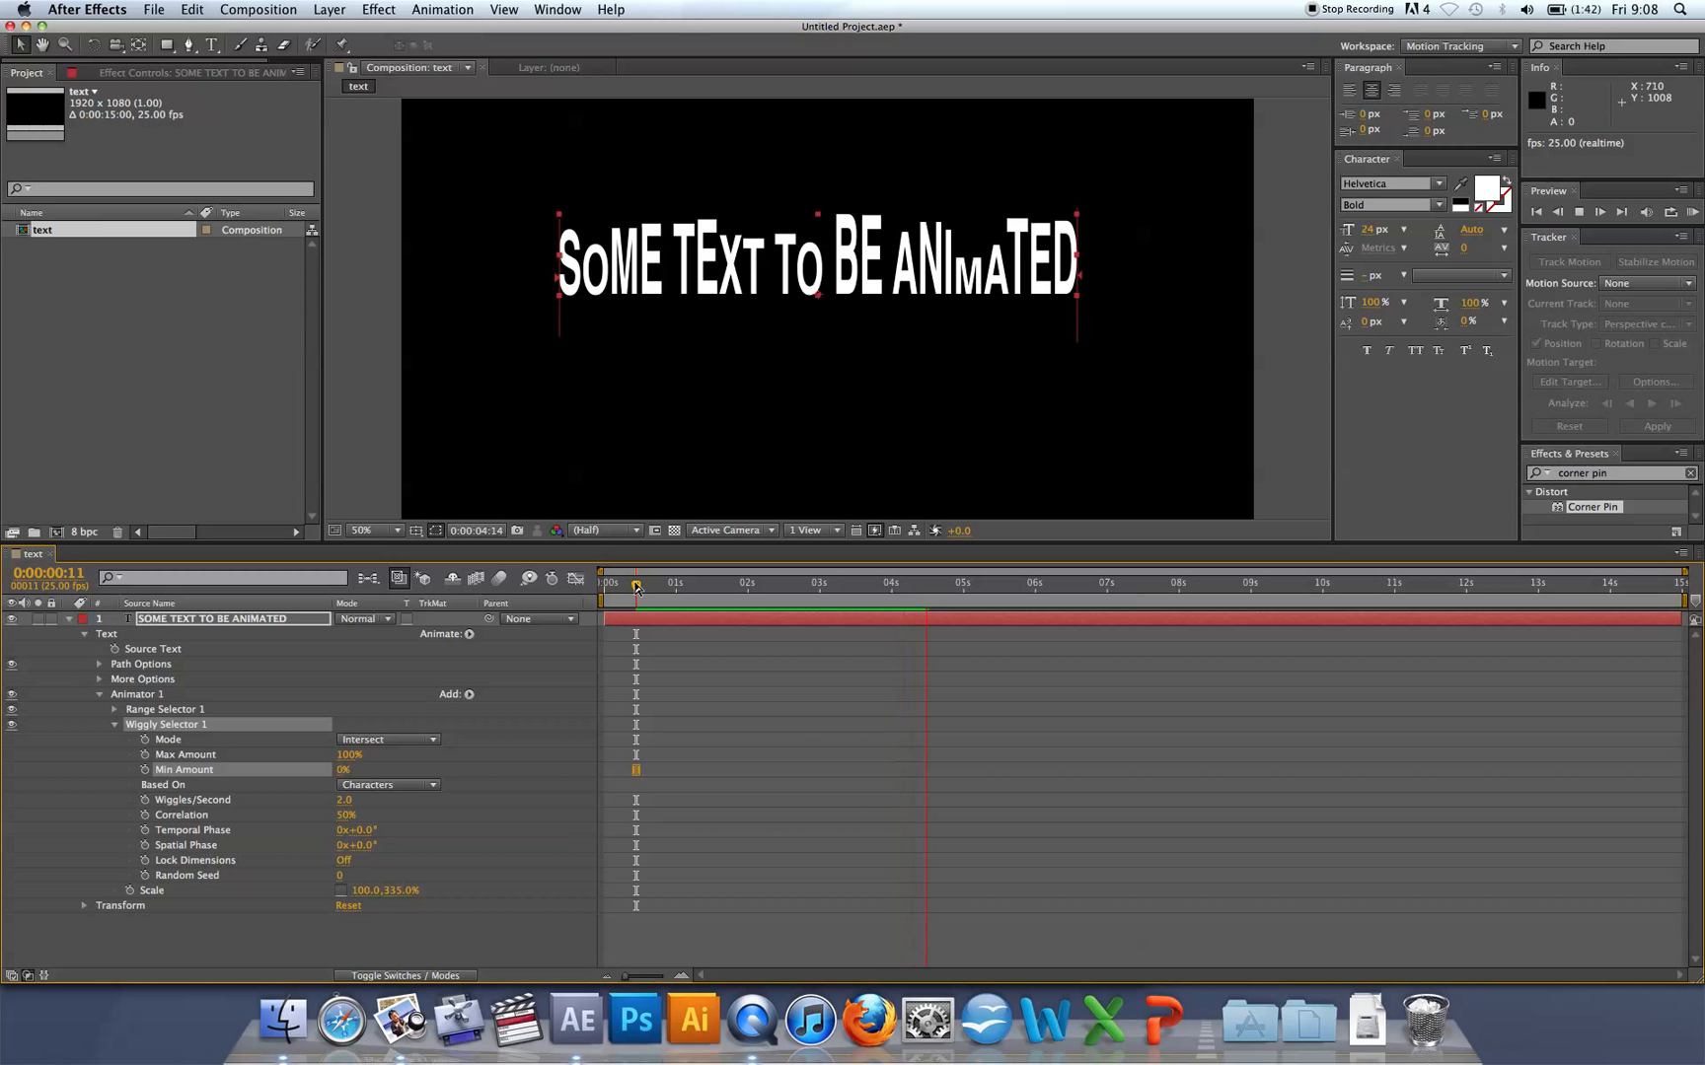
pyautogui.press('space')
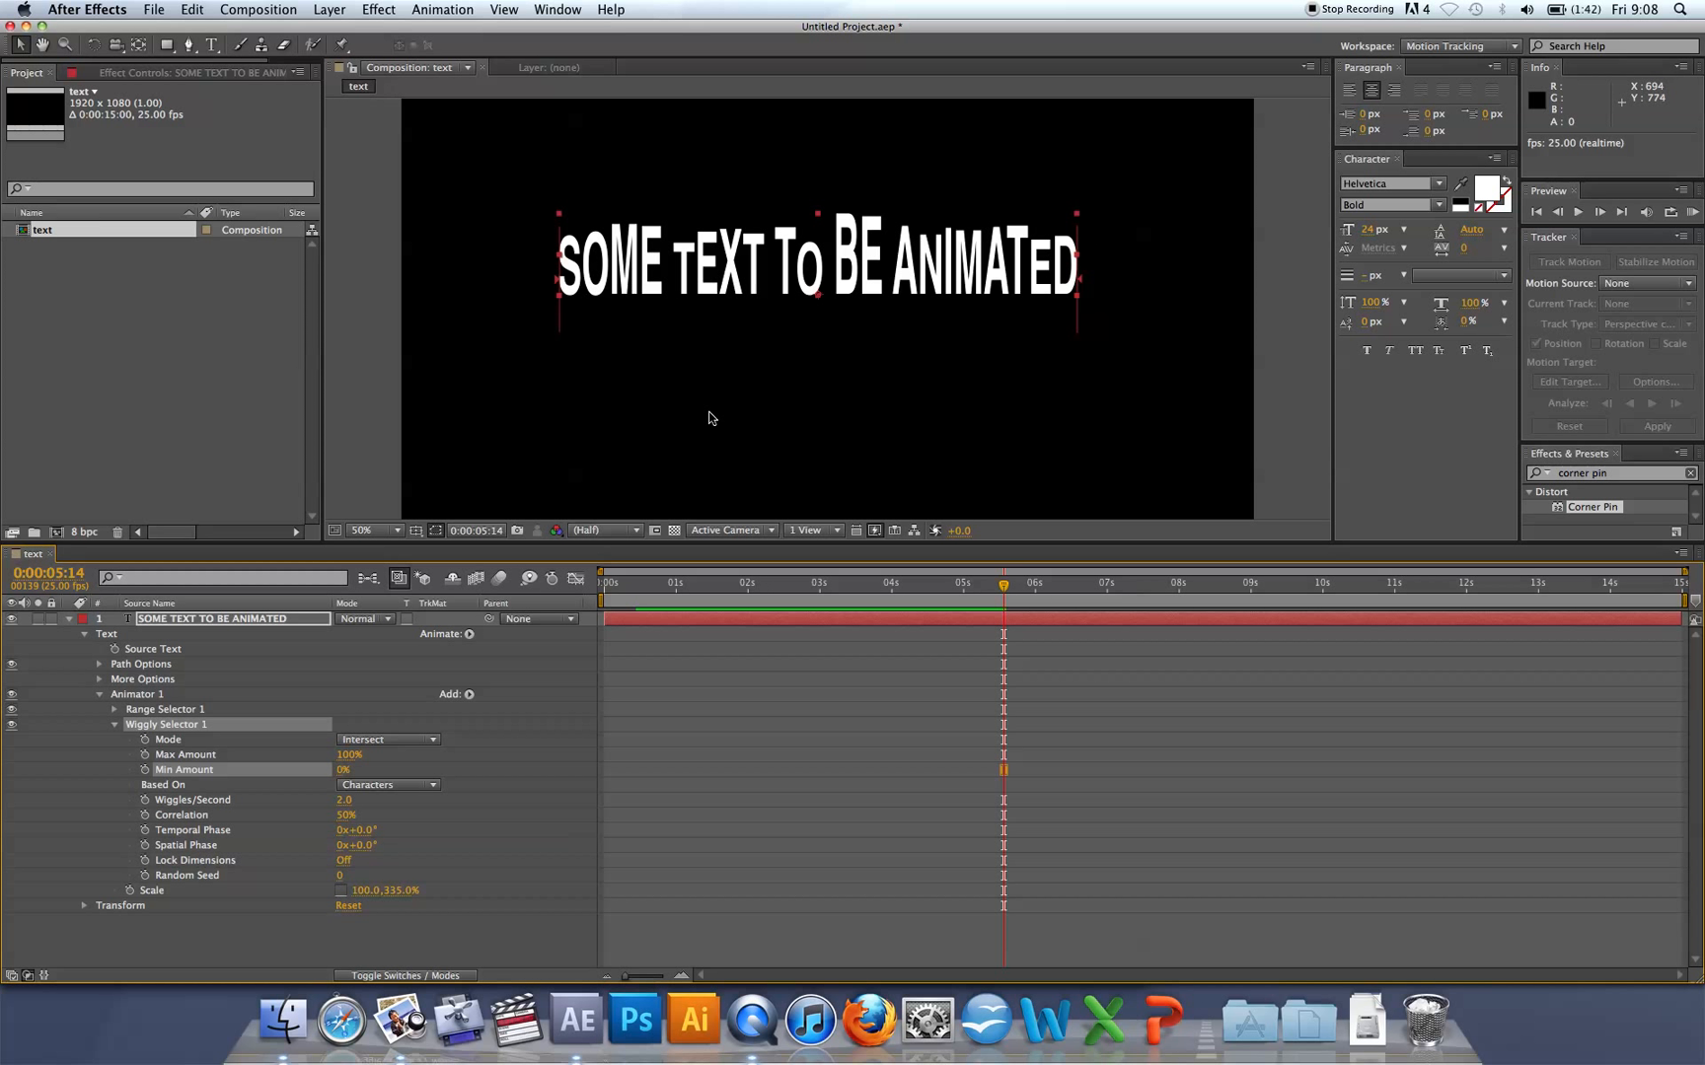
pyautogui.press('KP_0')
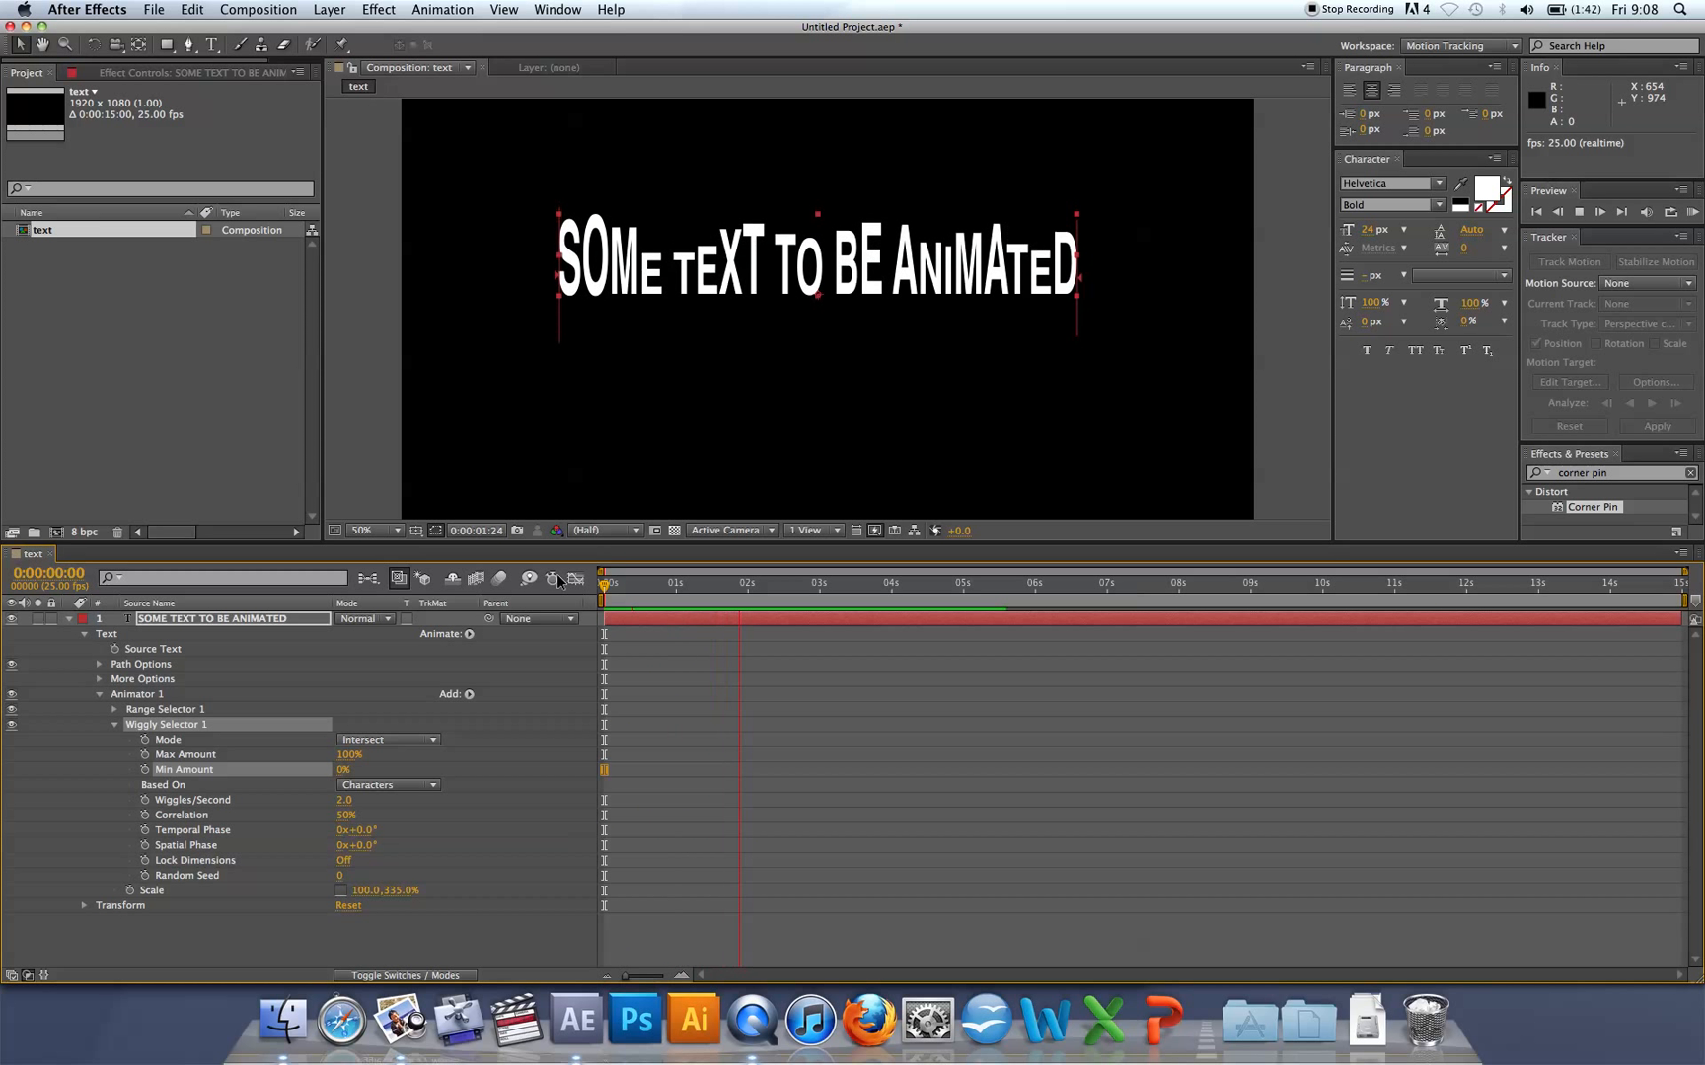
pyautogui.press('space')
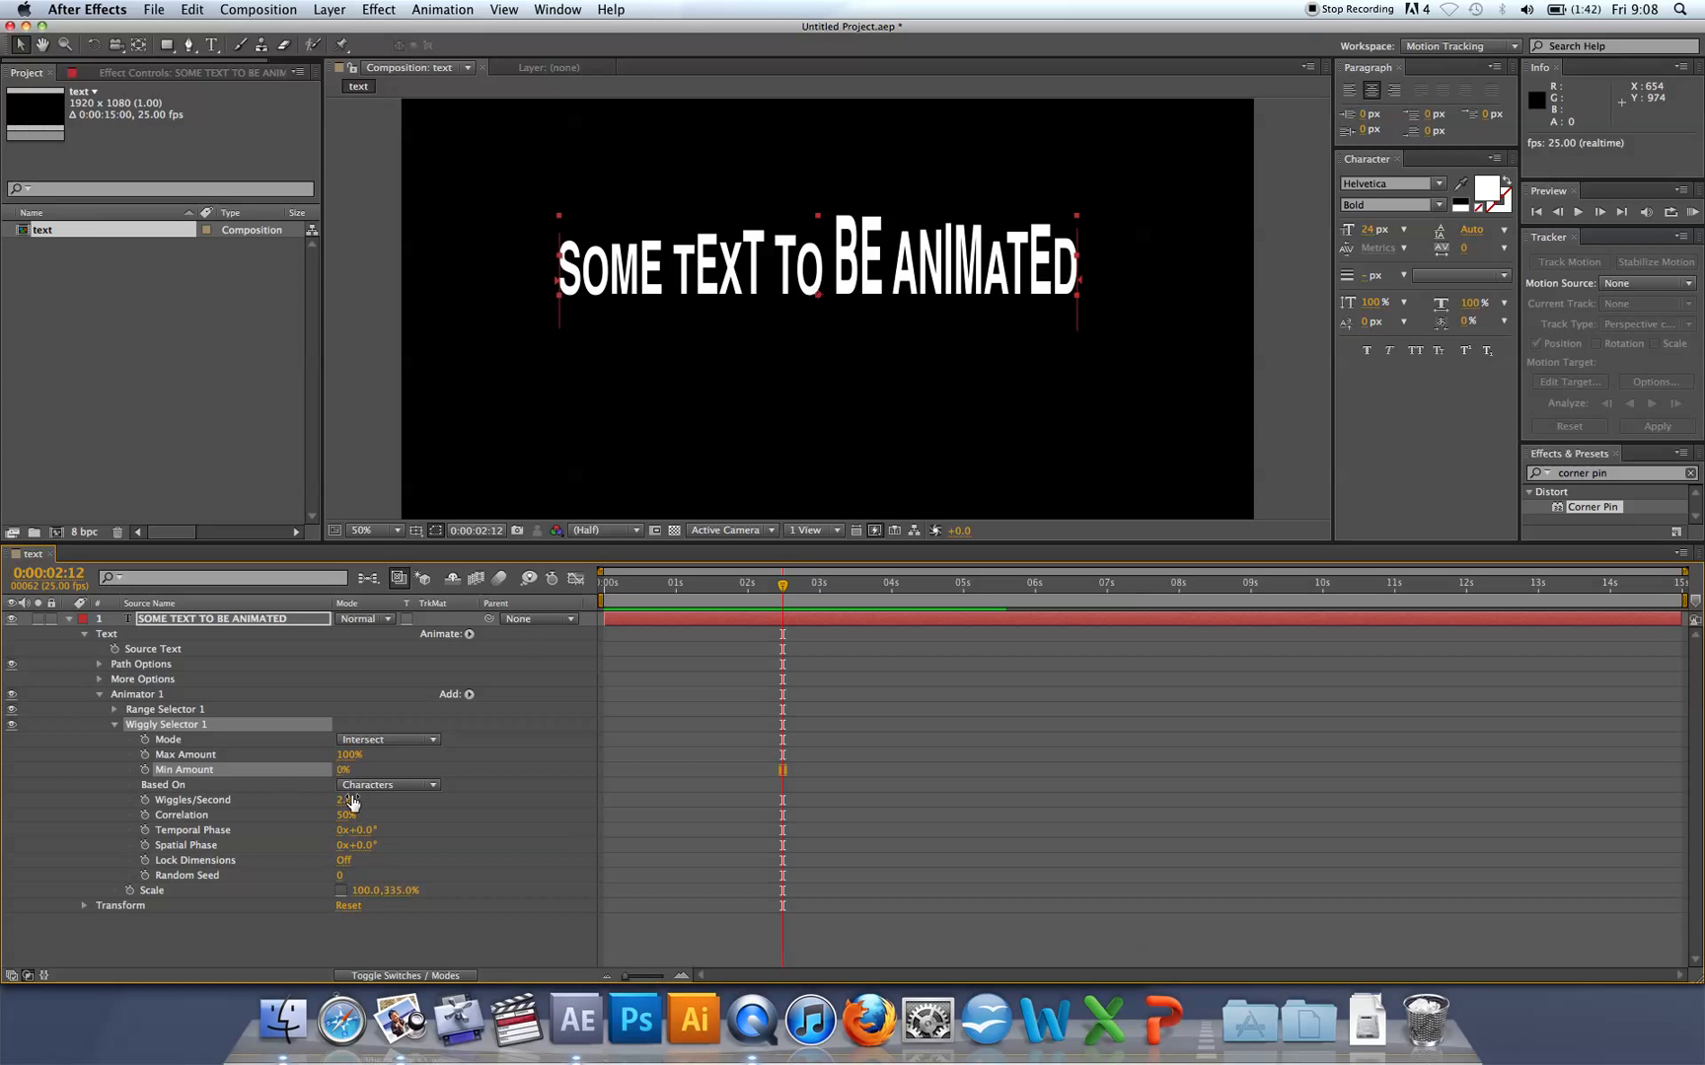
# Try Wiggles/Second values of 22 and 0 on the wiggly selector, previewing the animation for each.
pyautogui.moveTo(344, 800); pyautogui.dragTo(363, 801)
pyautogui.press('space')
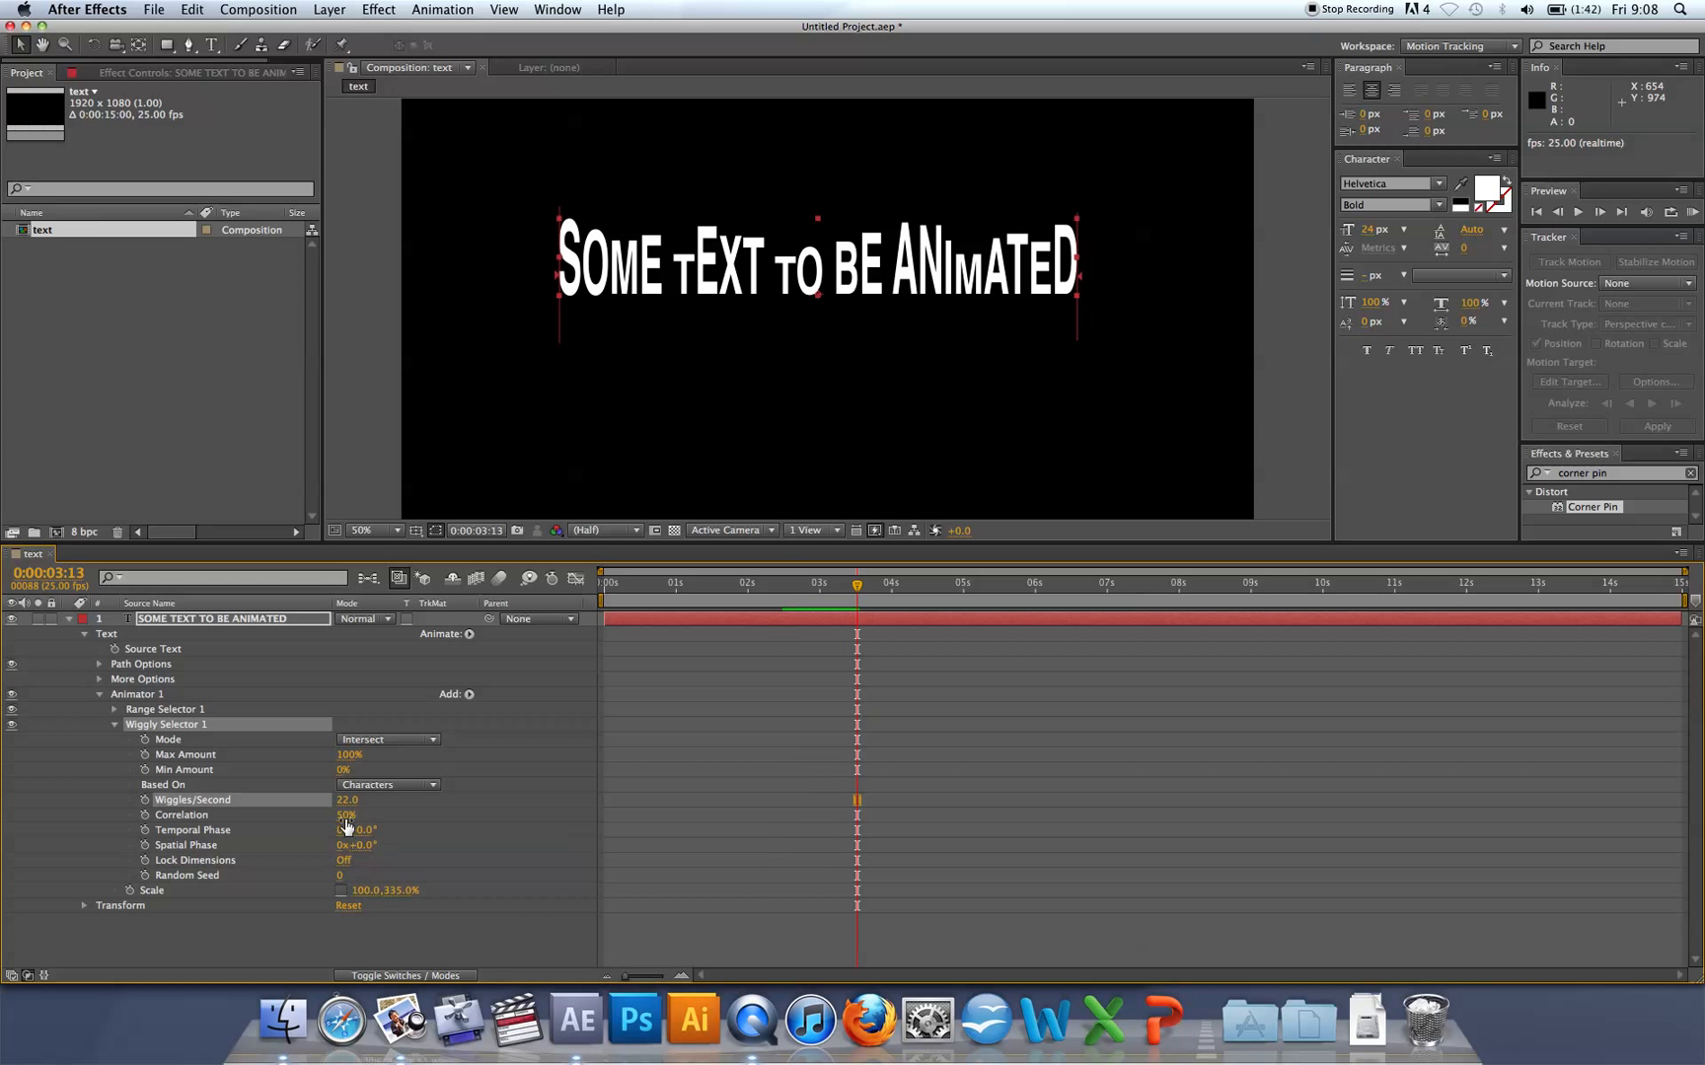
pyautogui.click(345, 800)
pyautogui.write('0')
pyautogui.press('Return')
pyautogui.press('Home')
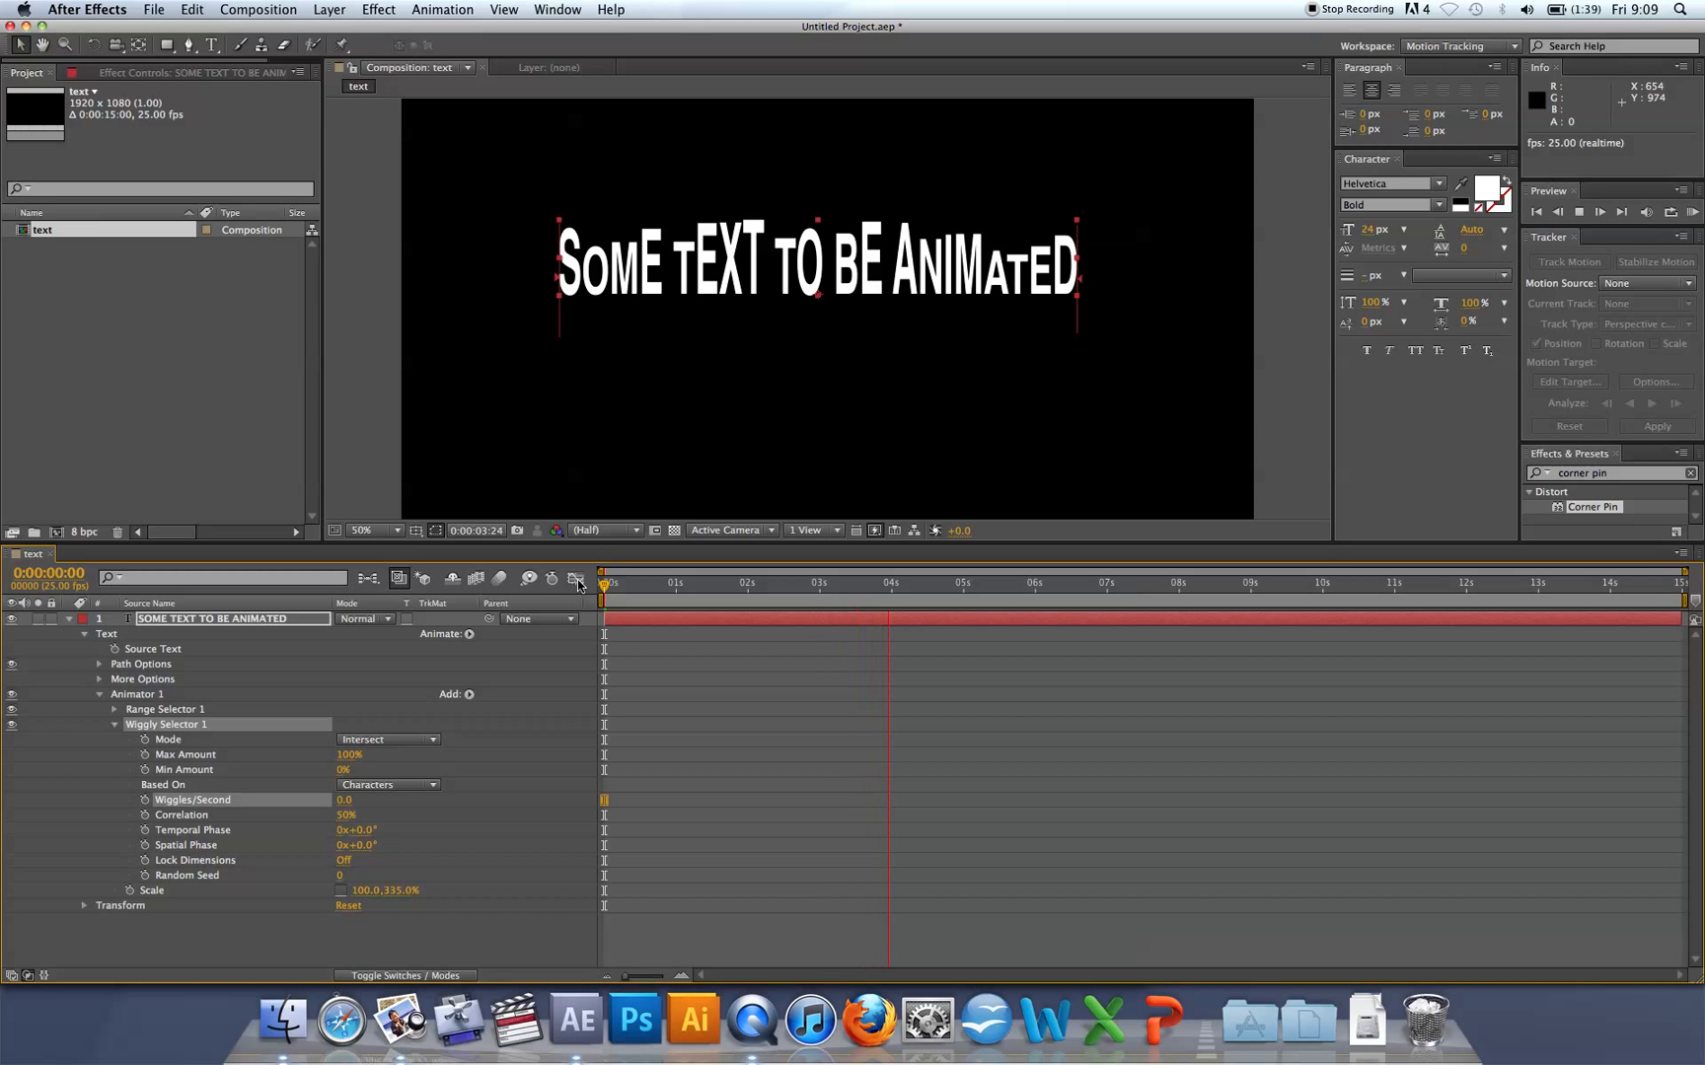
pyautogui.press('space')
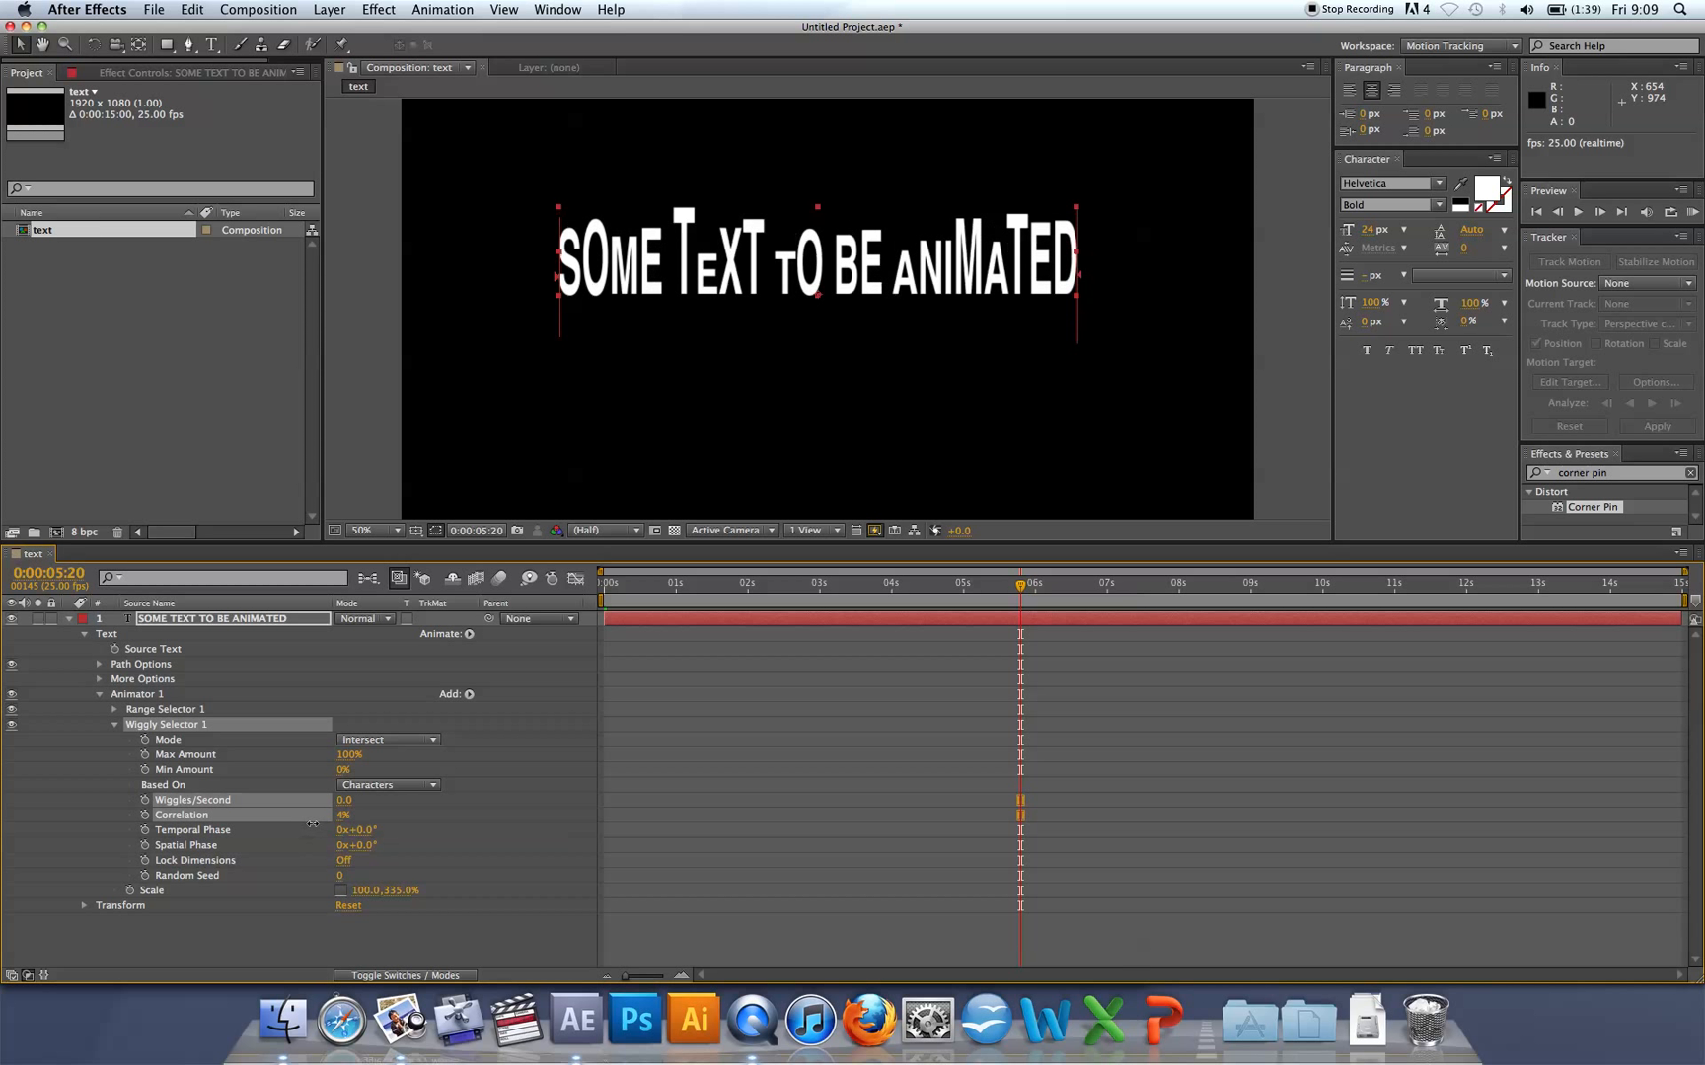
# Set the wiggly selector's Correlation to 0% and Wiggles/Second to 6, and preview the animation.
pyautogui.click(308, 819)
pyautogui.moveTo(776, 574); pyautogui.dragTo(726, 582)
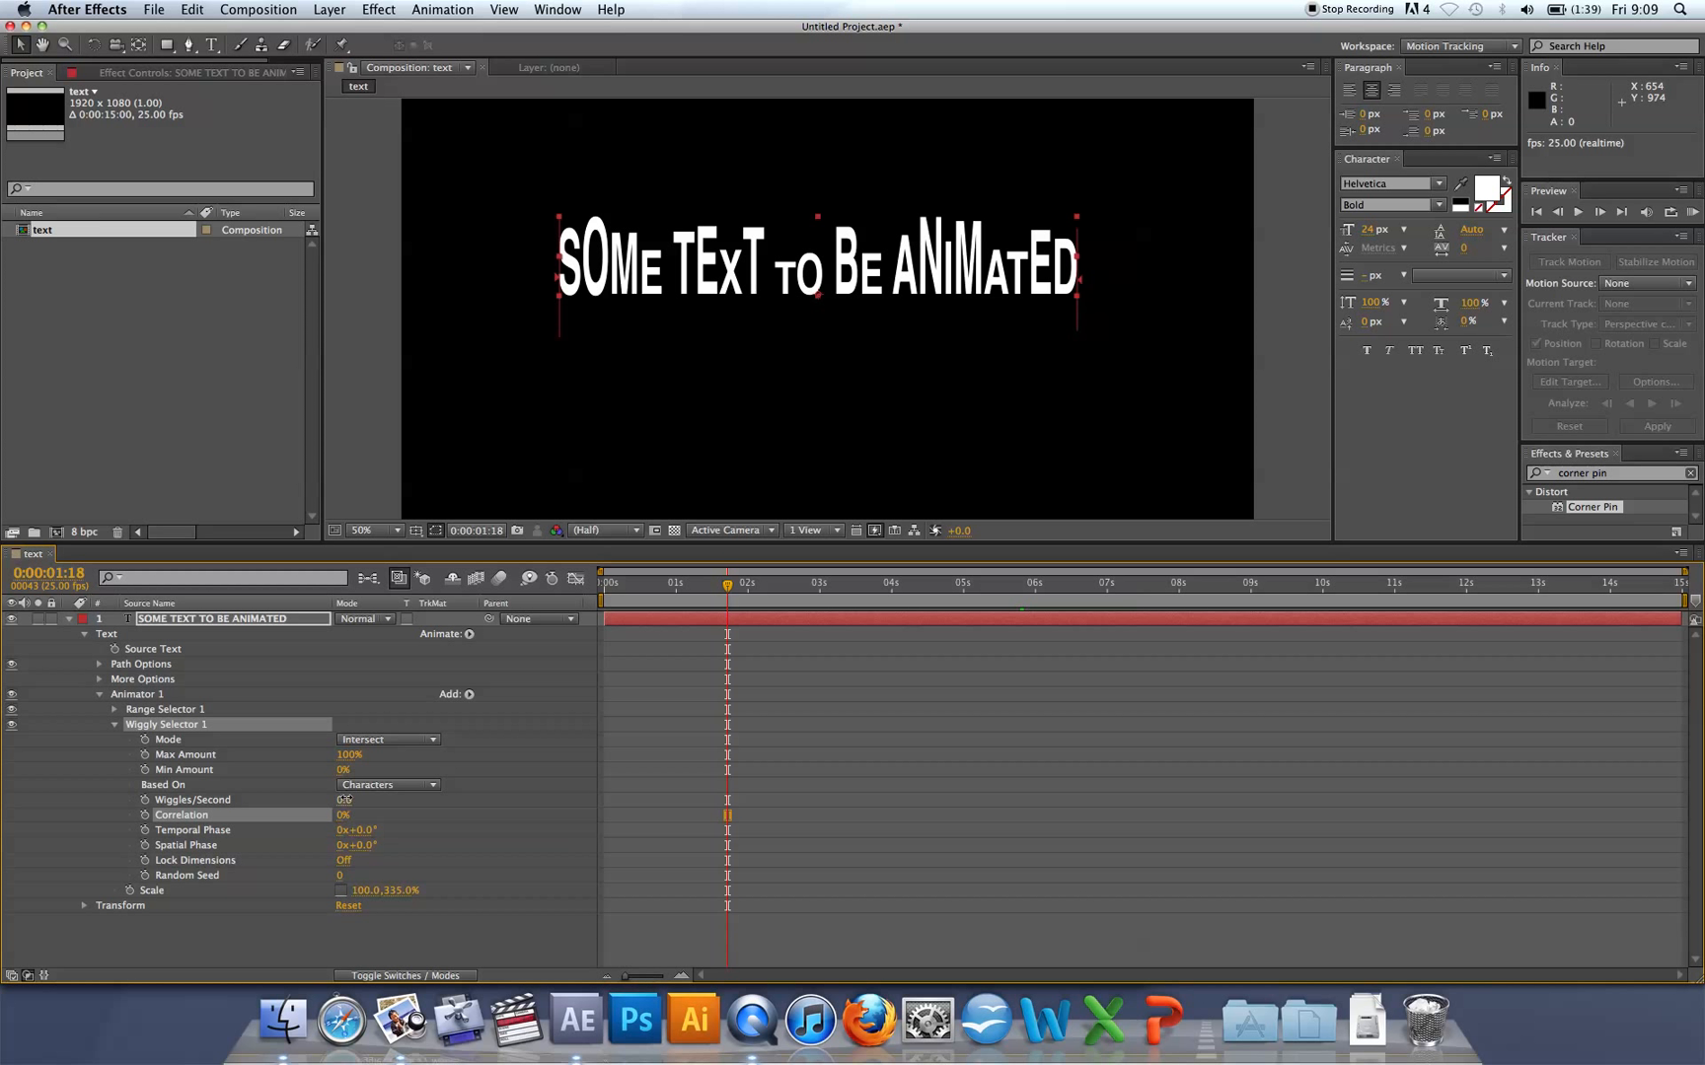
pyautogui.moveTo(344, 801); pyautogui.dragTo(349, 804)
pyautogui.press('space')
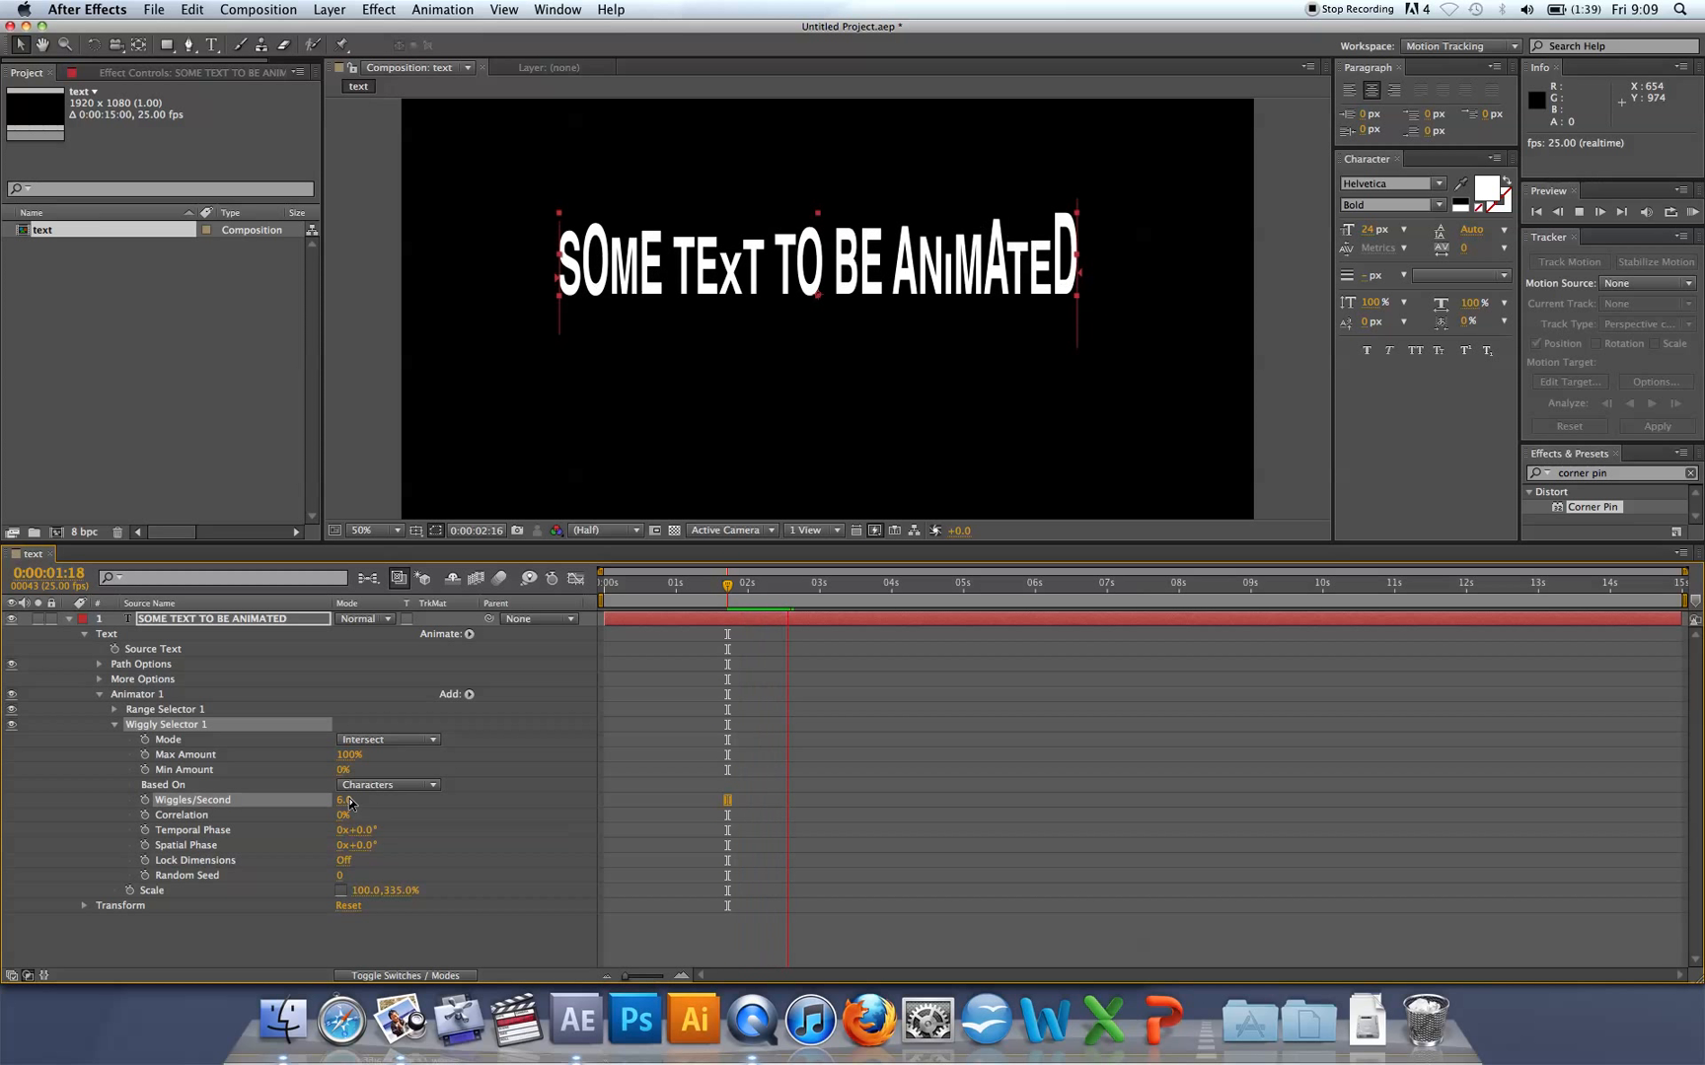
# Try a Correlation of 100% on the wiggly selector and preview the animation.
pyautogui.moveTo(343, 818); pyautogui.dragTo(445, 817)
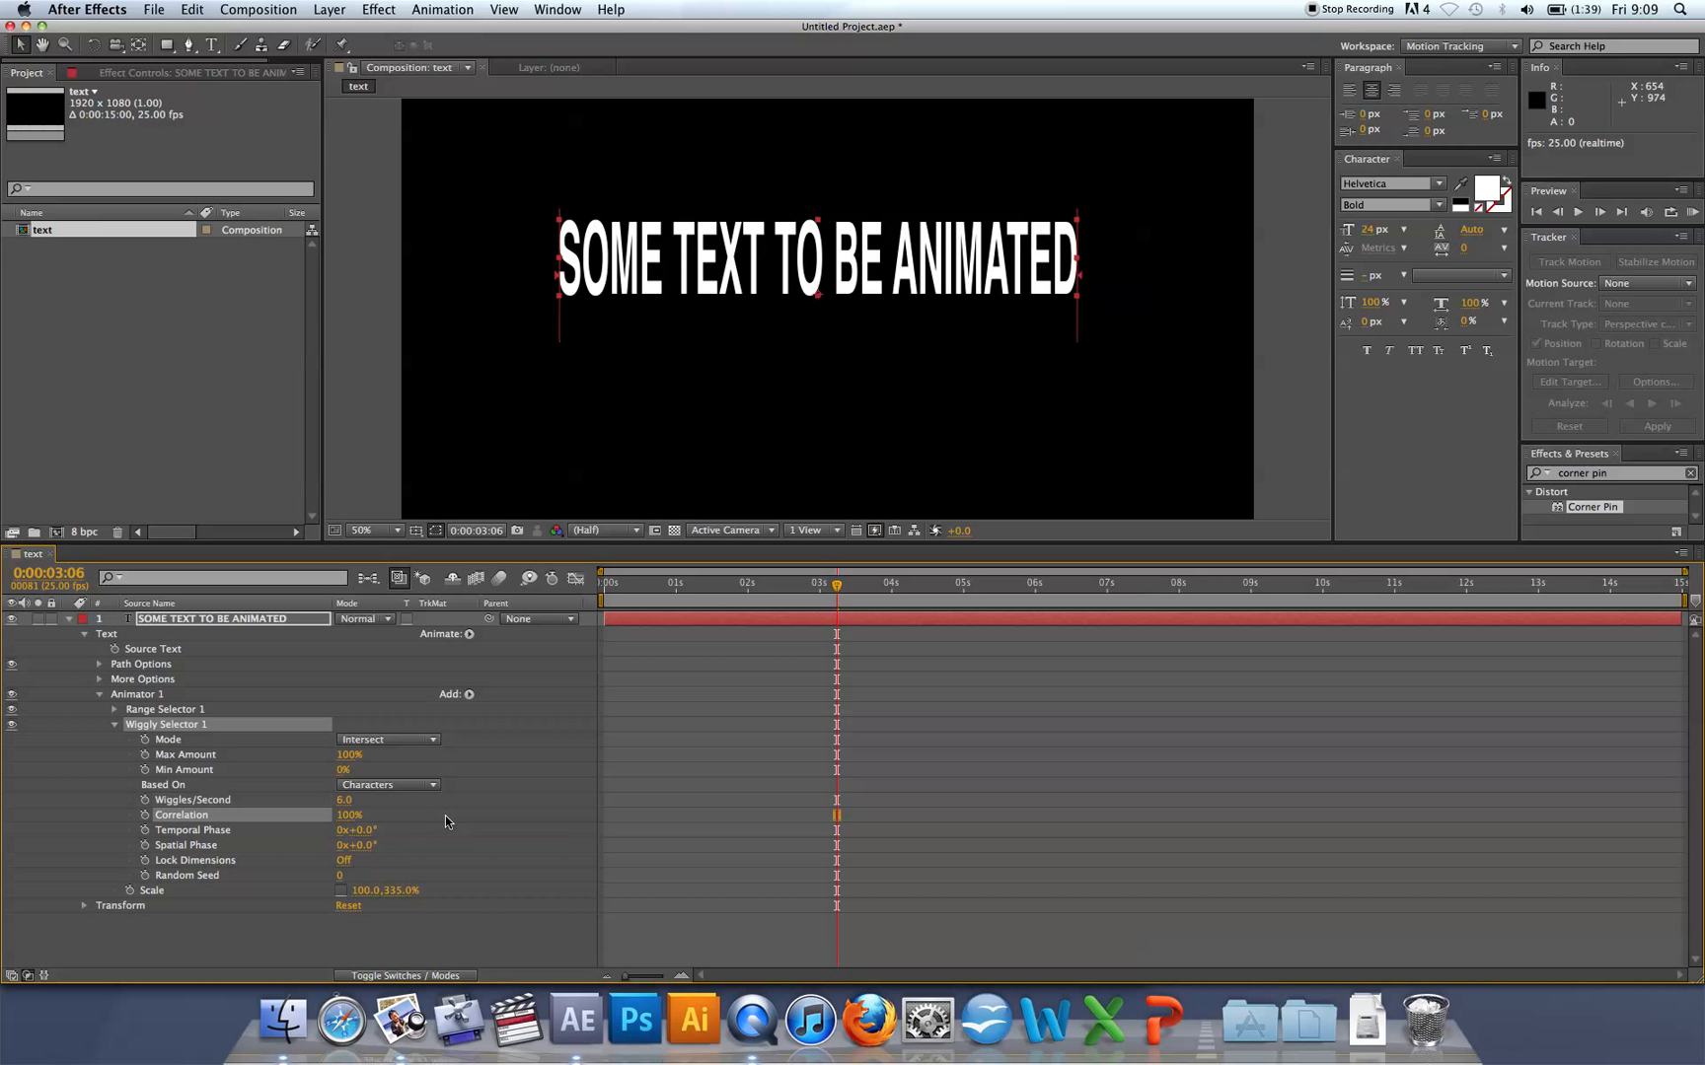
pyautogui.press('space')
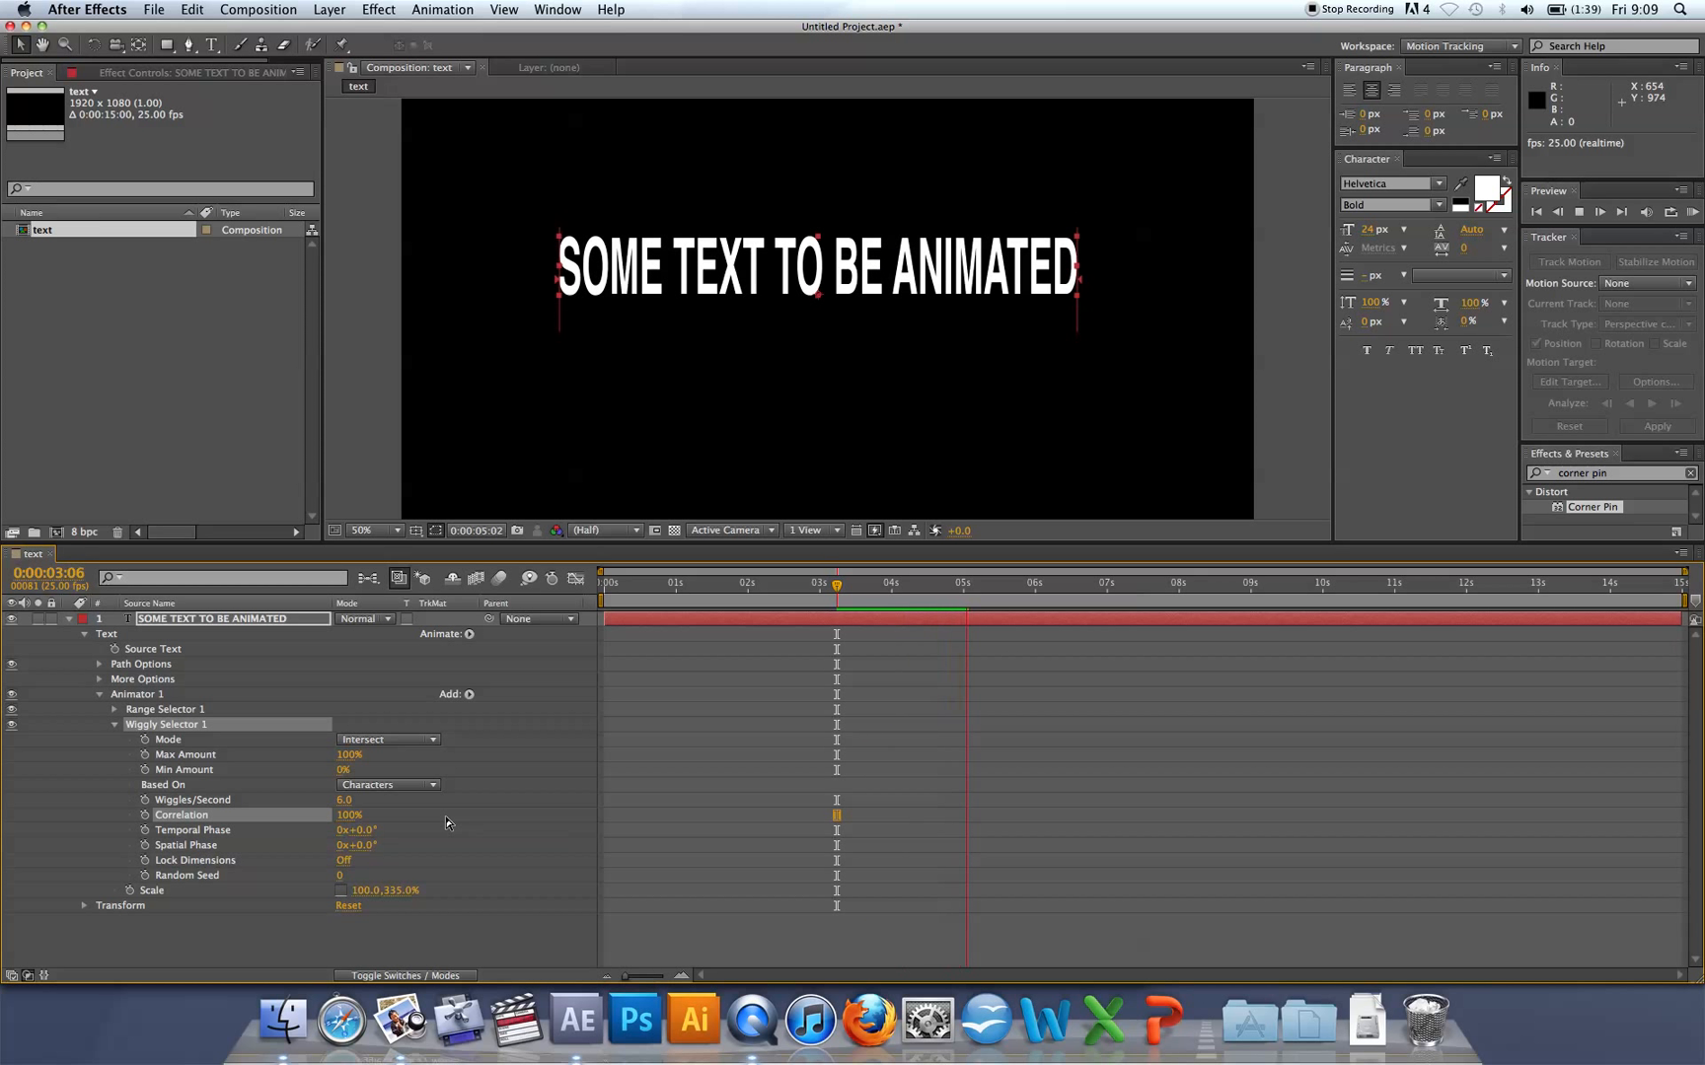
pyautogui.press('space')
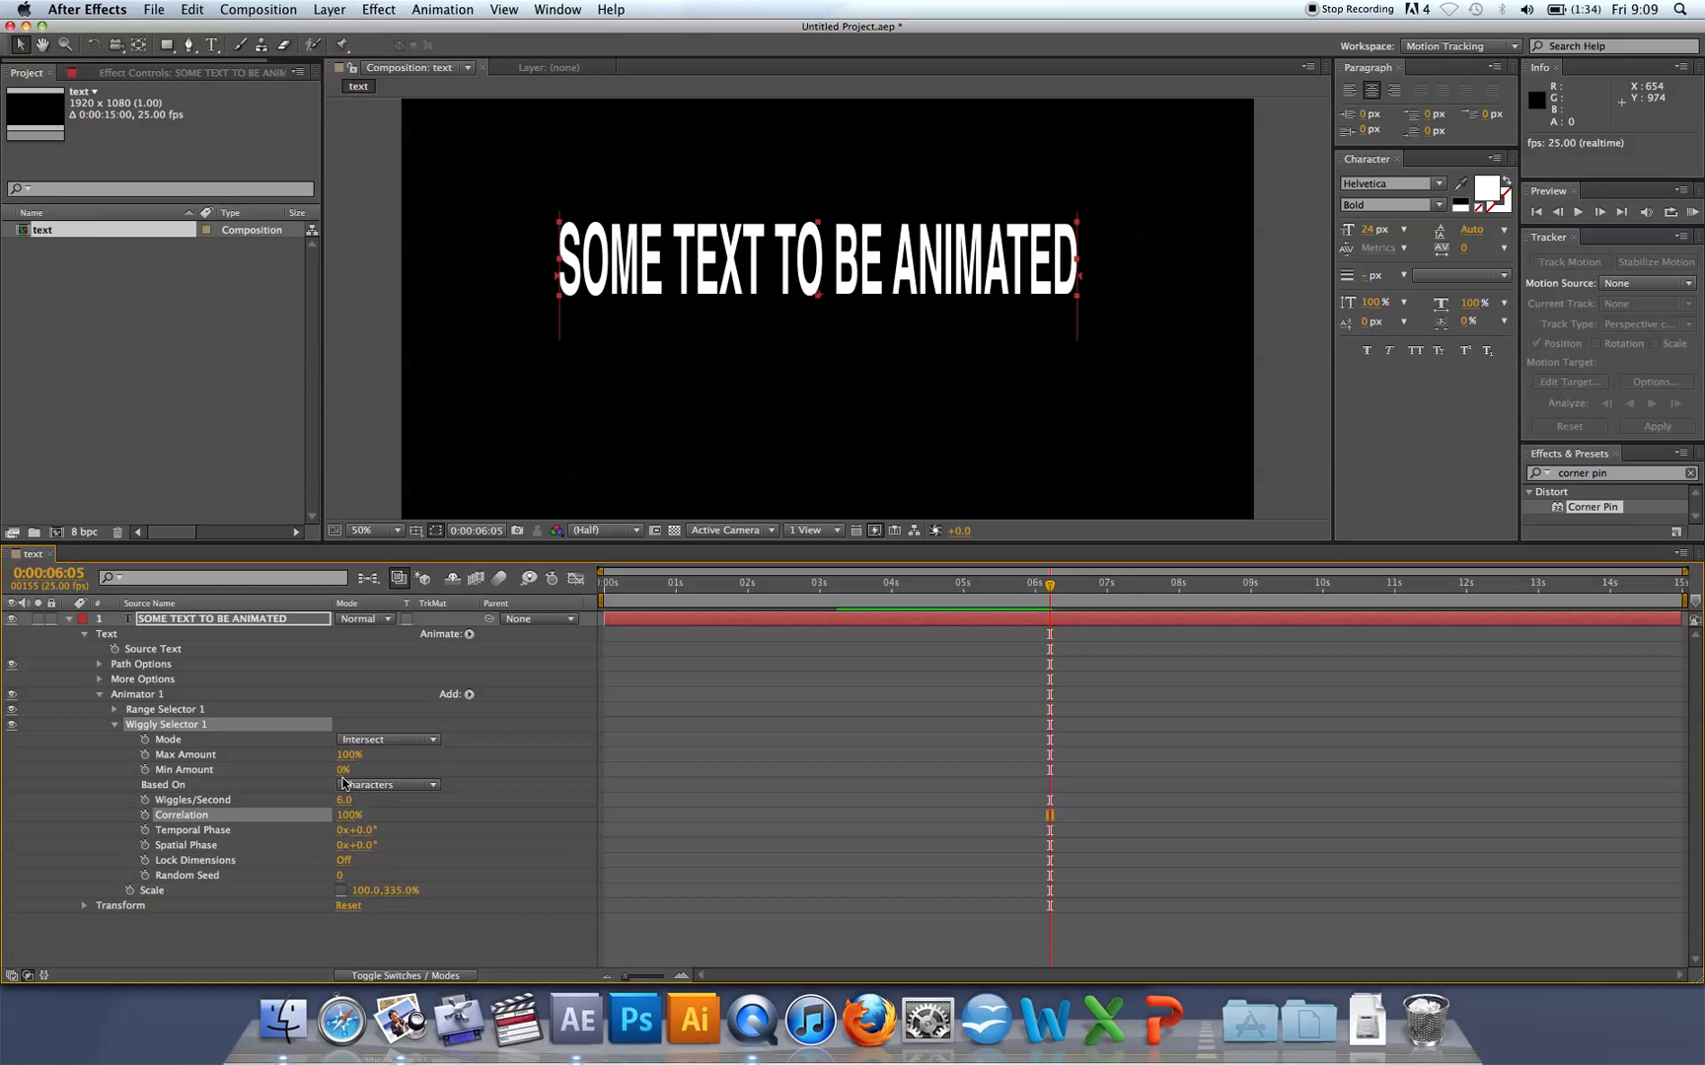
# Set the wiggly selector's Correlation to 27% and Temporal Phase to 341°, and collapse its settings.
pyautogui.moveTo(348, 819); pyautogui.dragTo(293, 825)
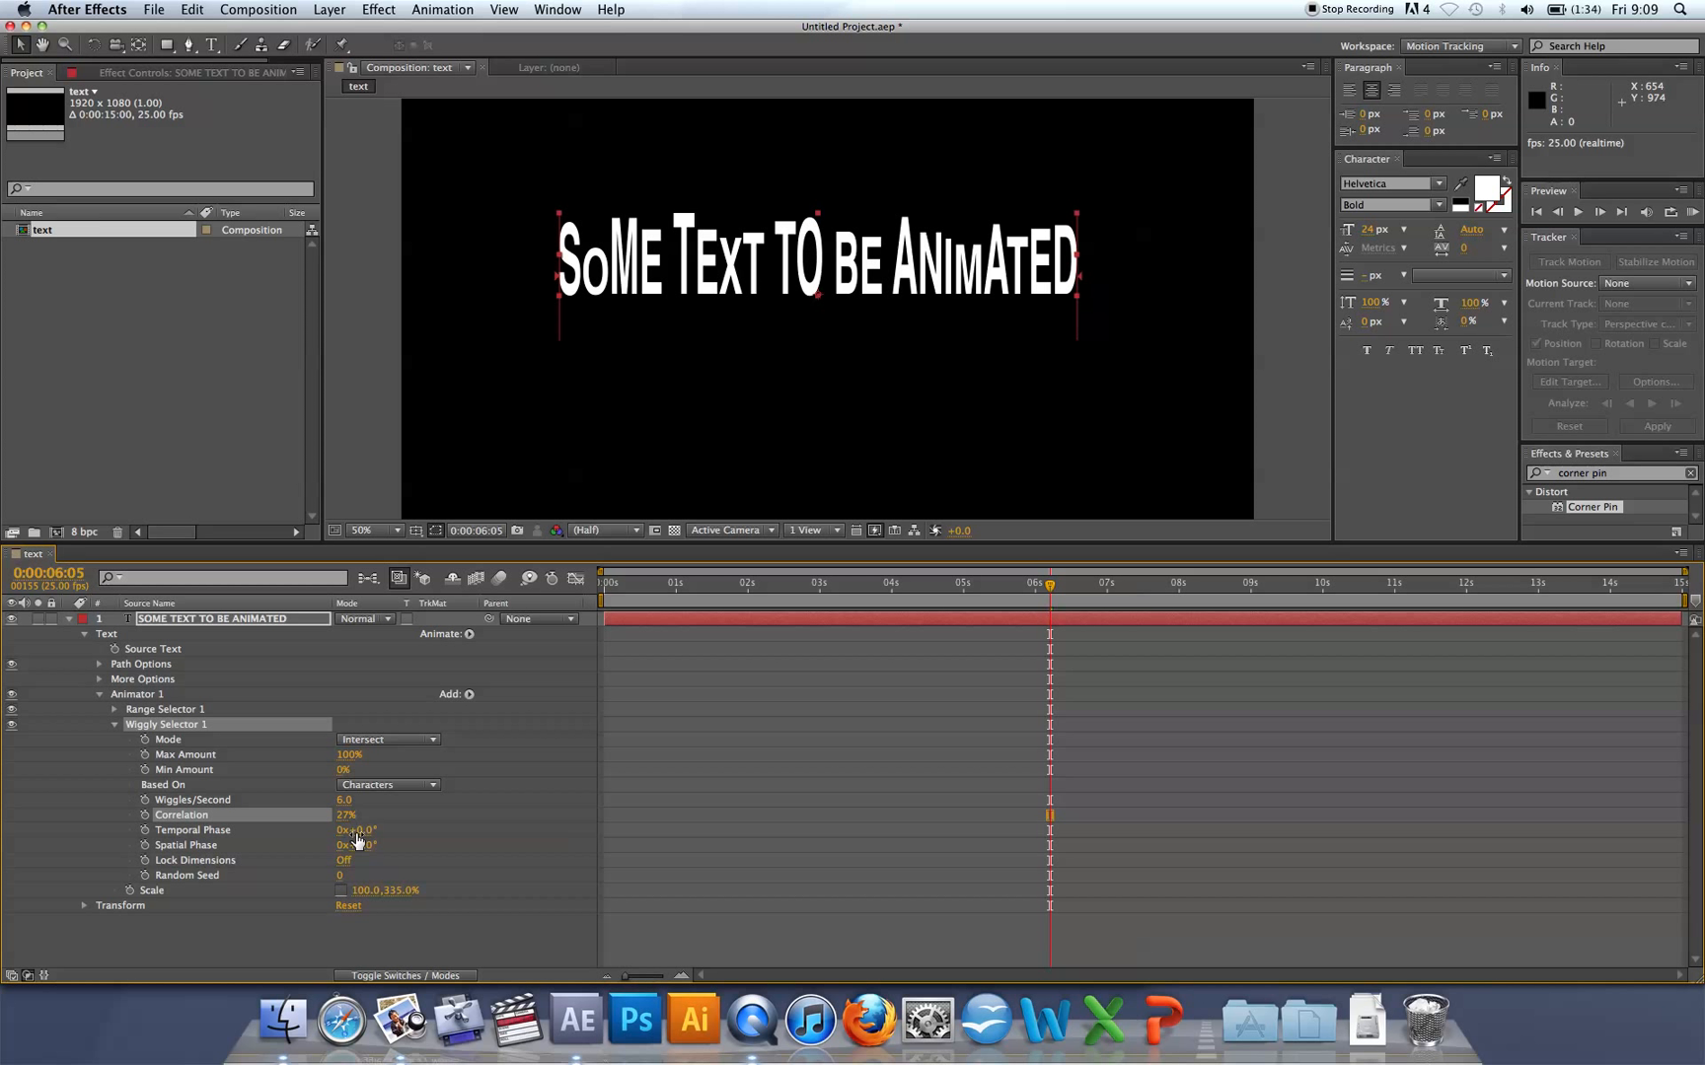
pyautogui.moveTo(357, 837); pyautogui.dragTo(661, 833)
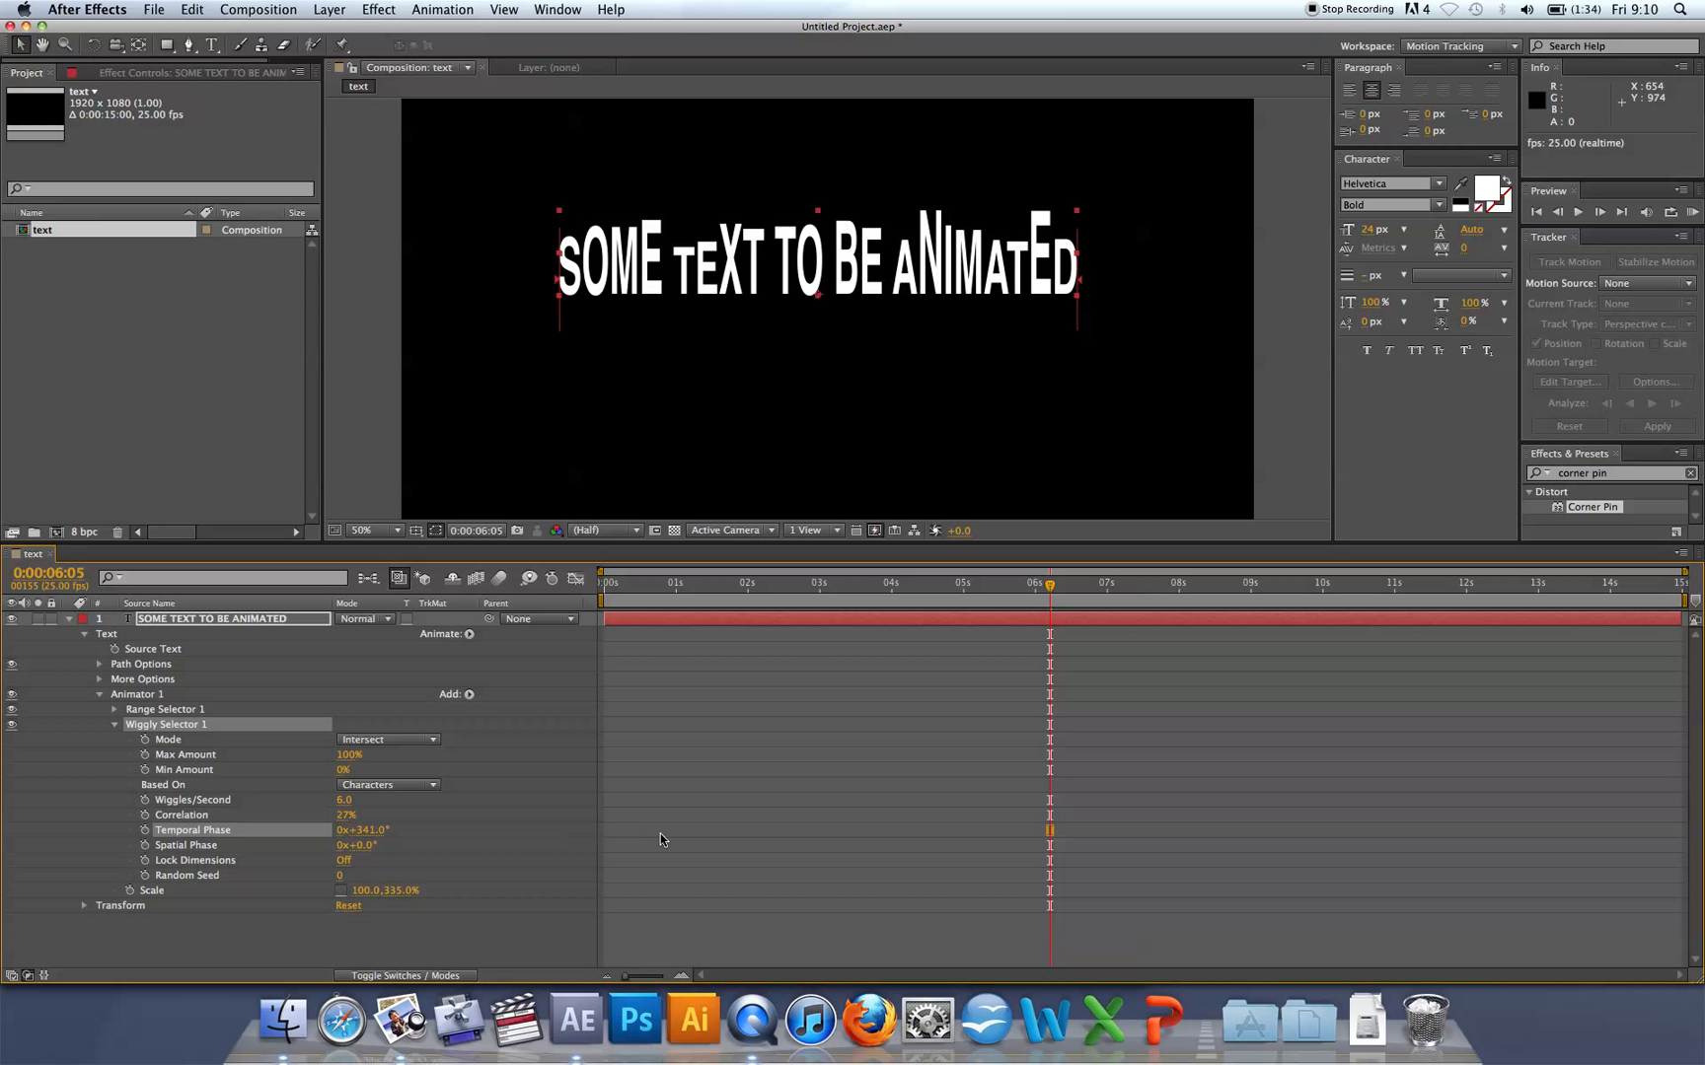
pyautogui.click(116, 725)
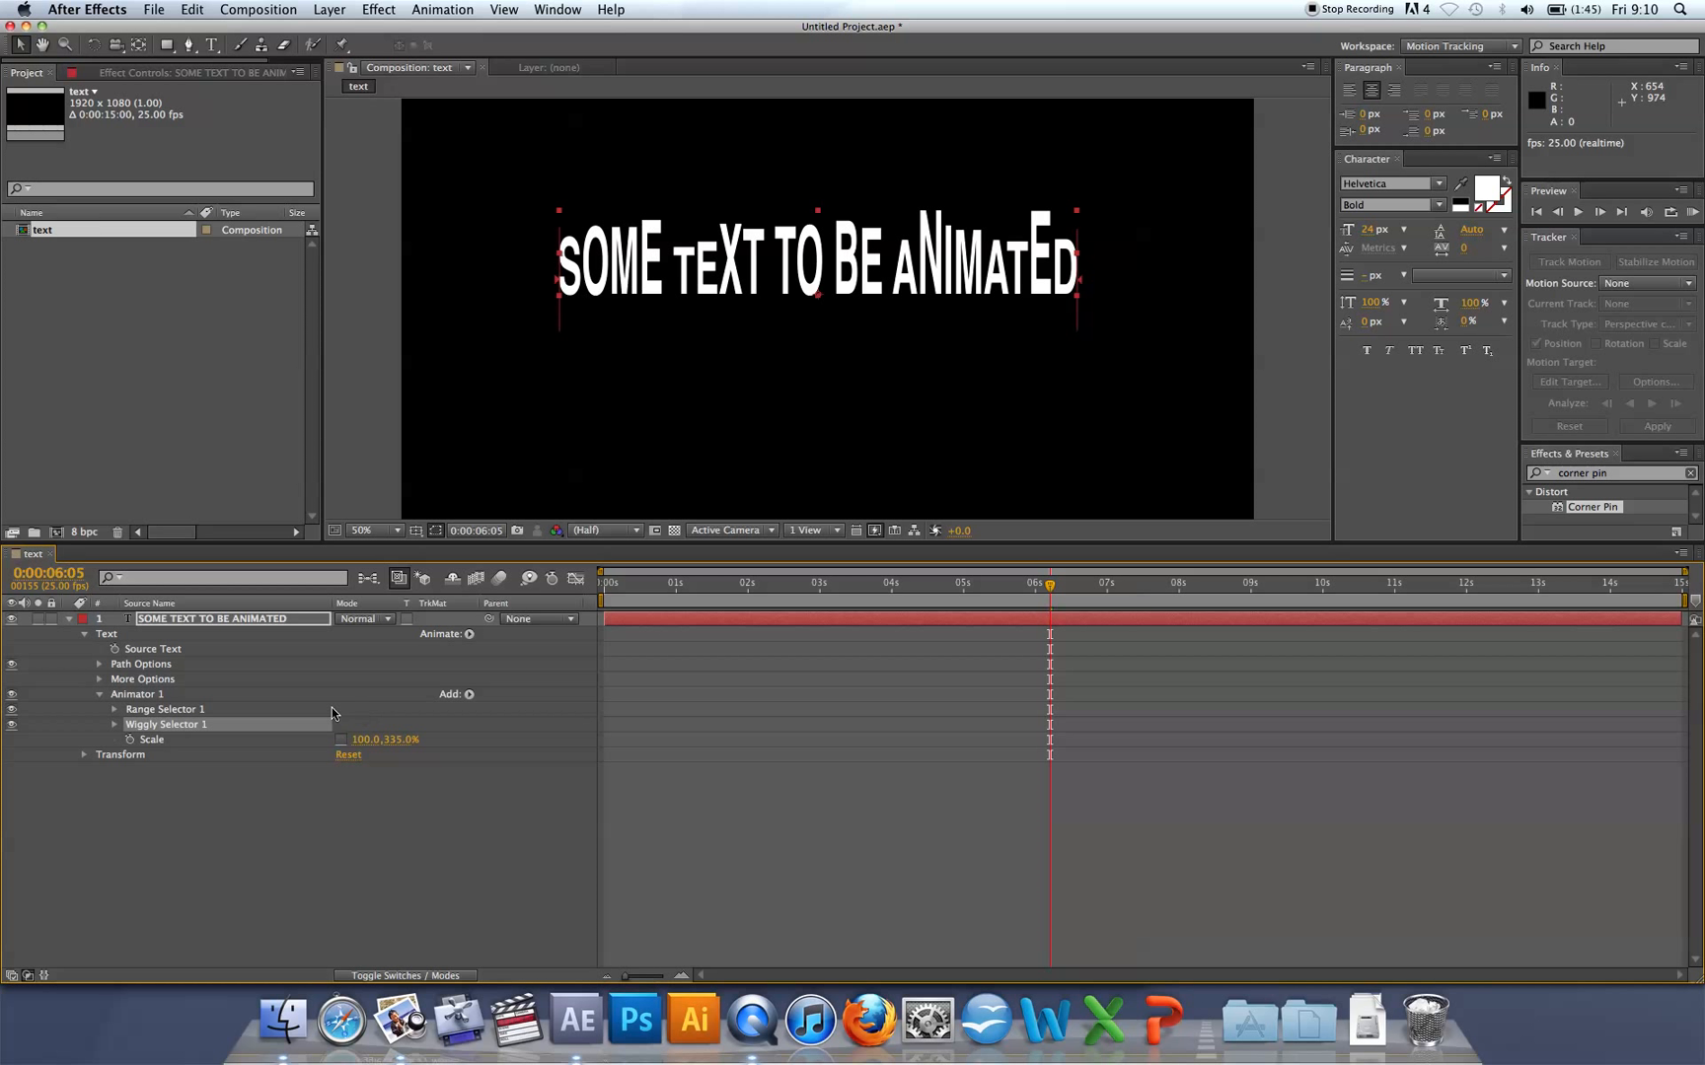
# Look over the range selector's settings, reopen the wiggly selector and preview the wiggle across the whole text.
pyautogui.click(115, 708)
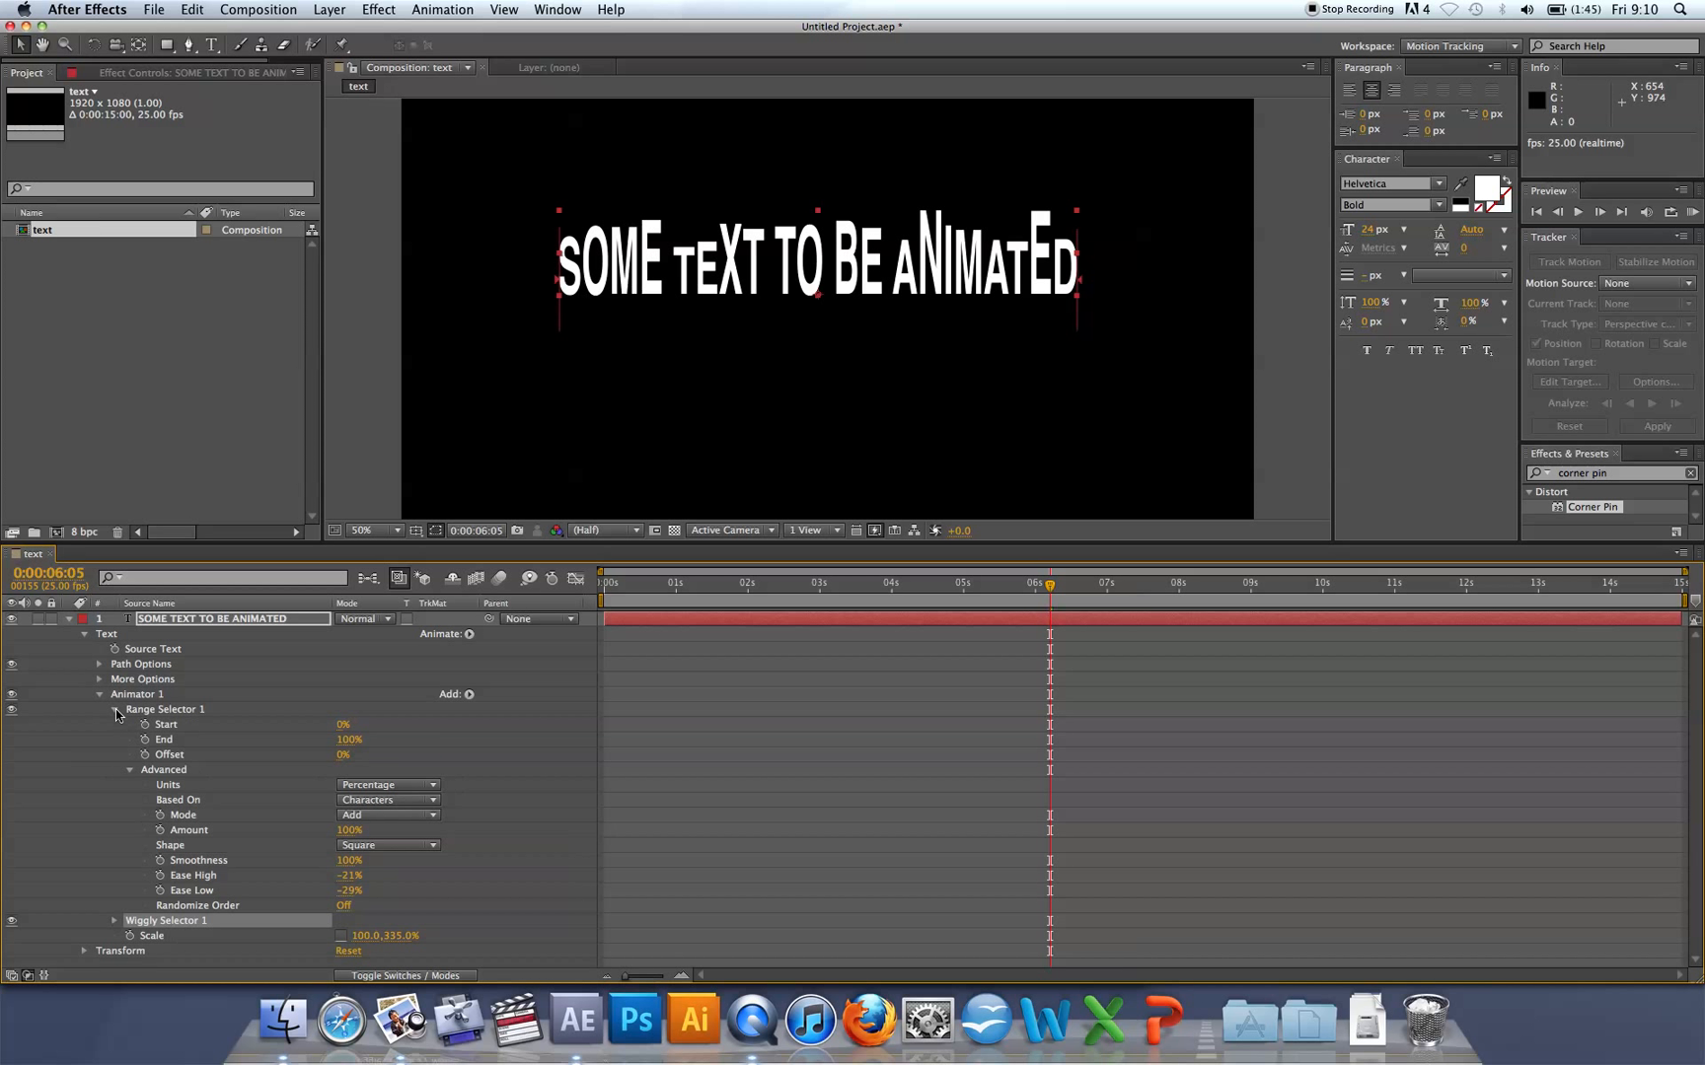
pyautogui.click(116, 708)
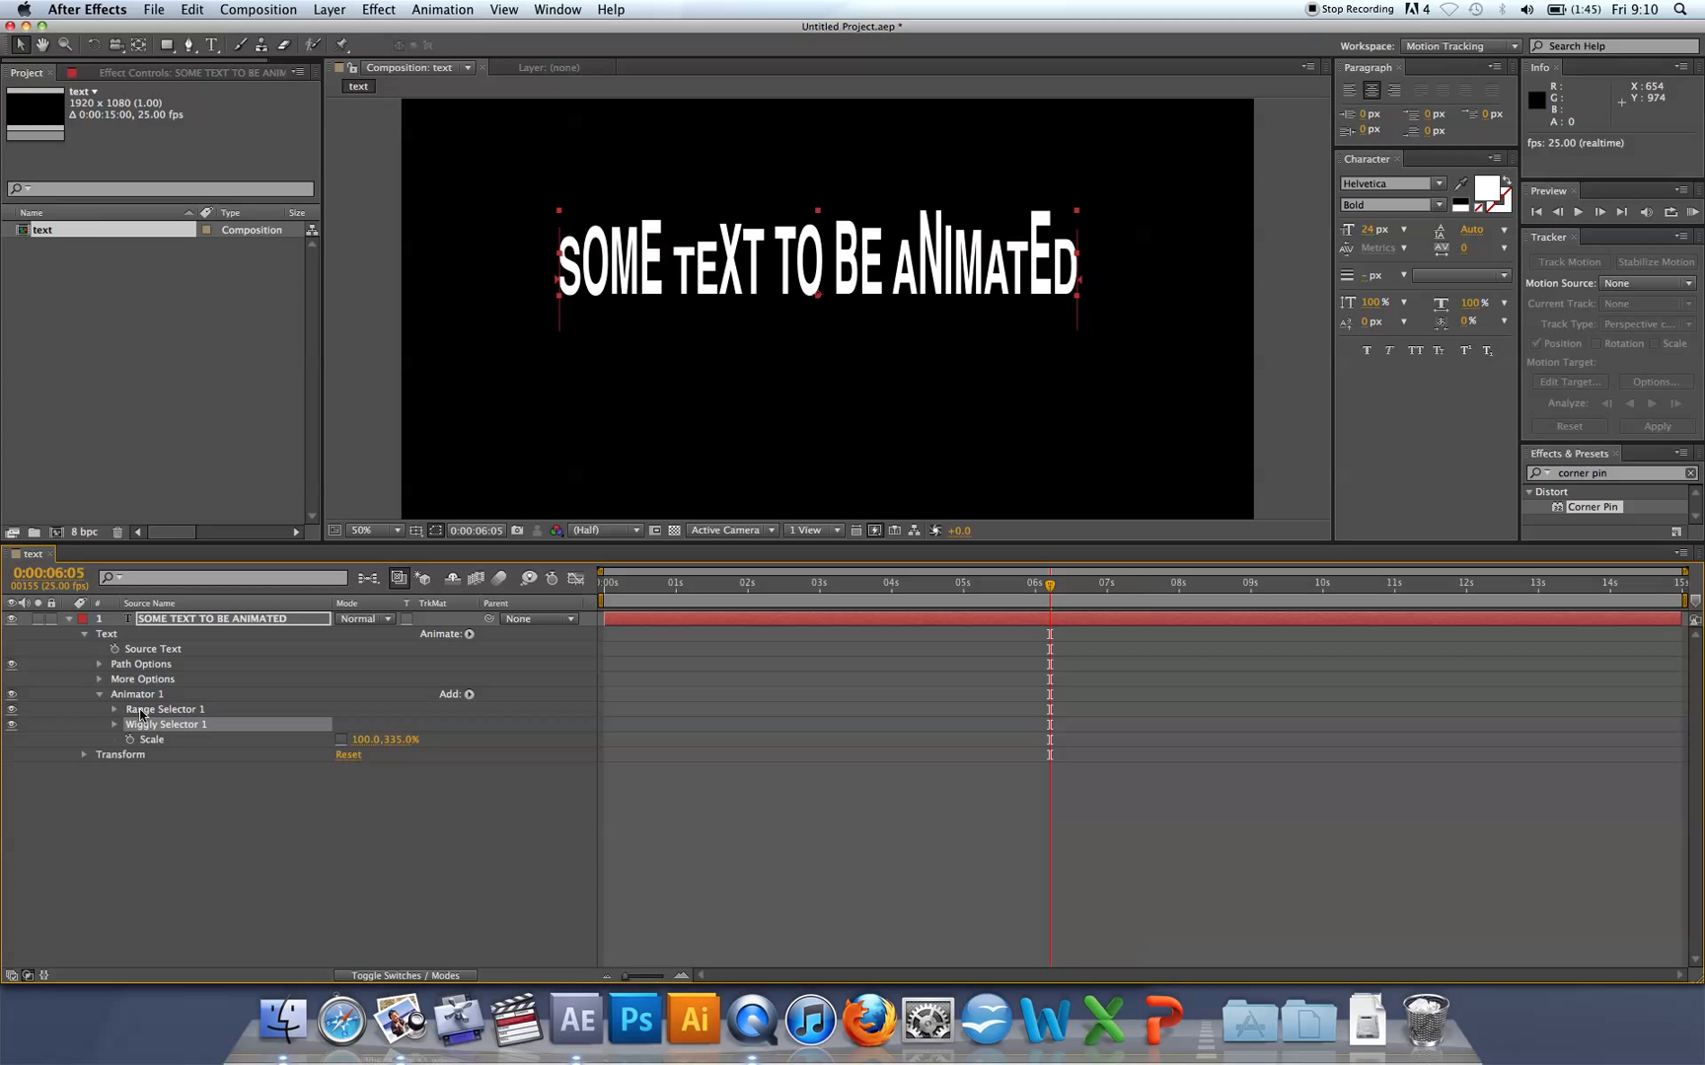
pyautogui.click(115, 723)
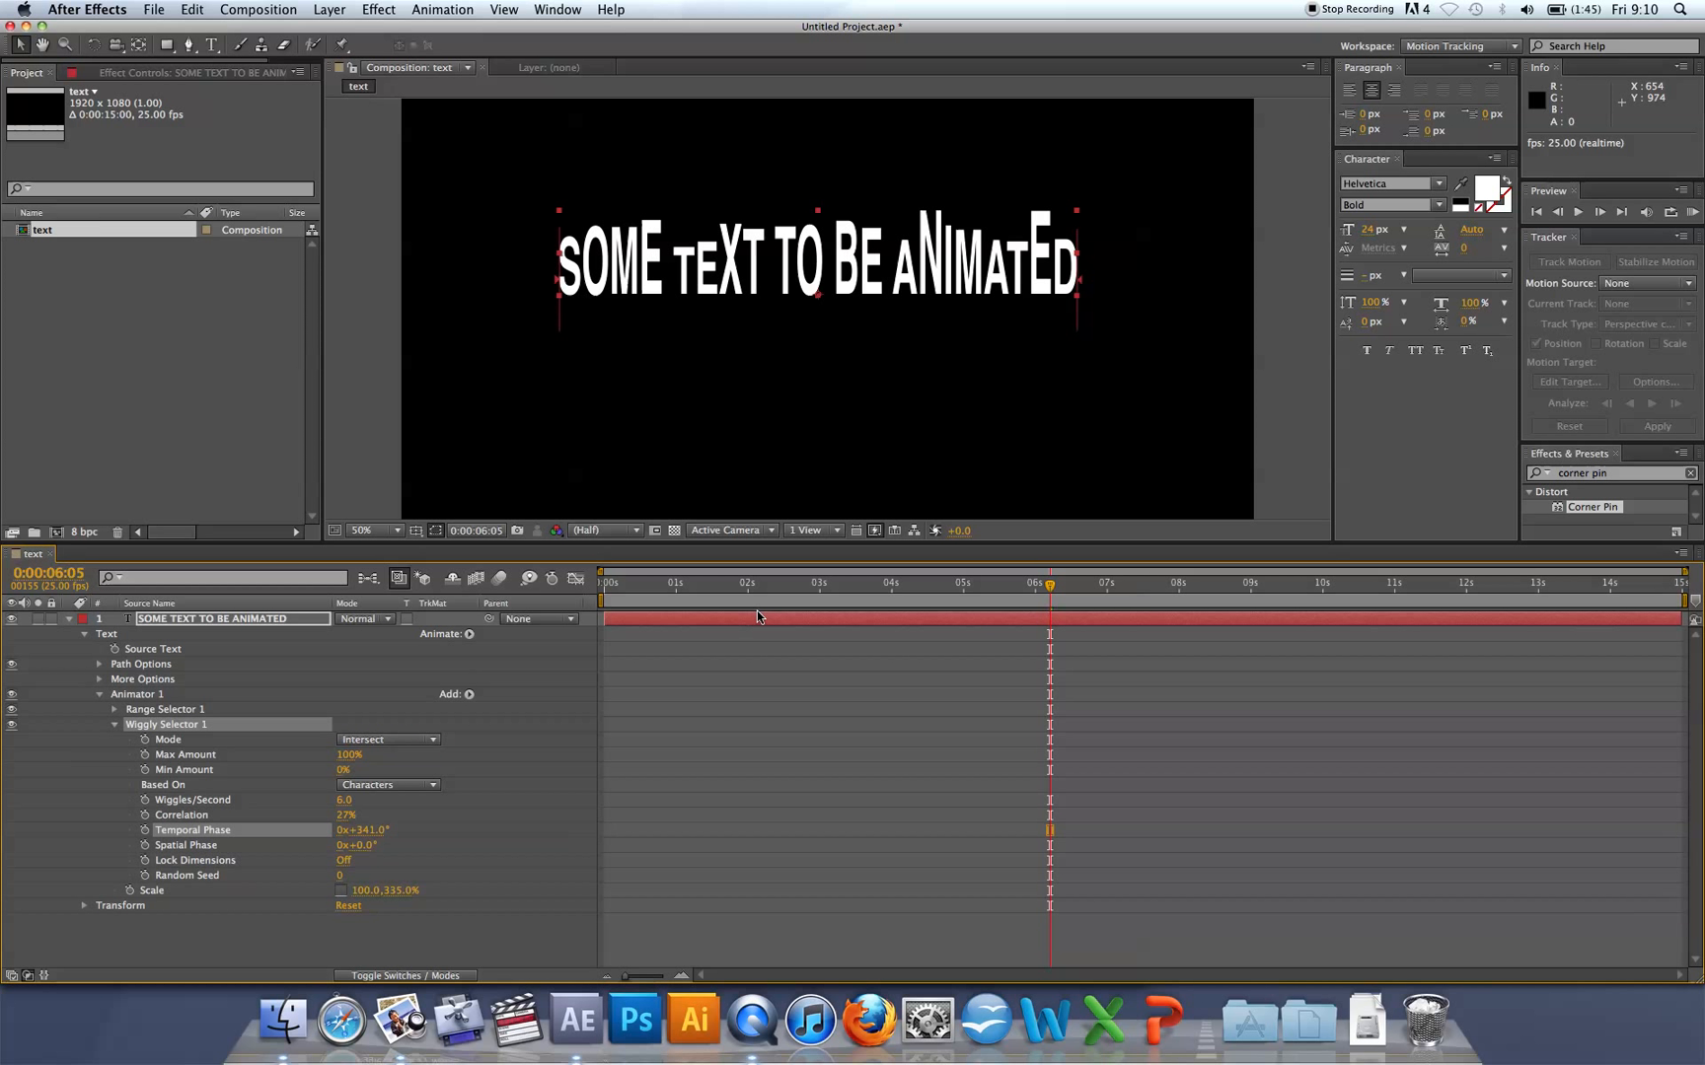
pyautogui.moveTo(743, 582); pyautogui.dragTo(647, 582)
pyautogui.press('space')
pyautogui.press('space')
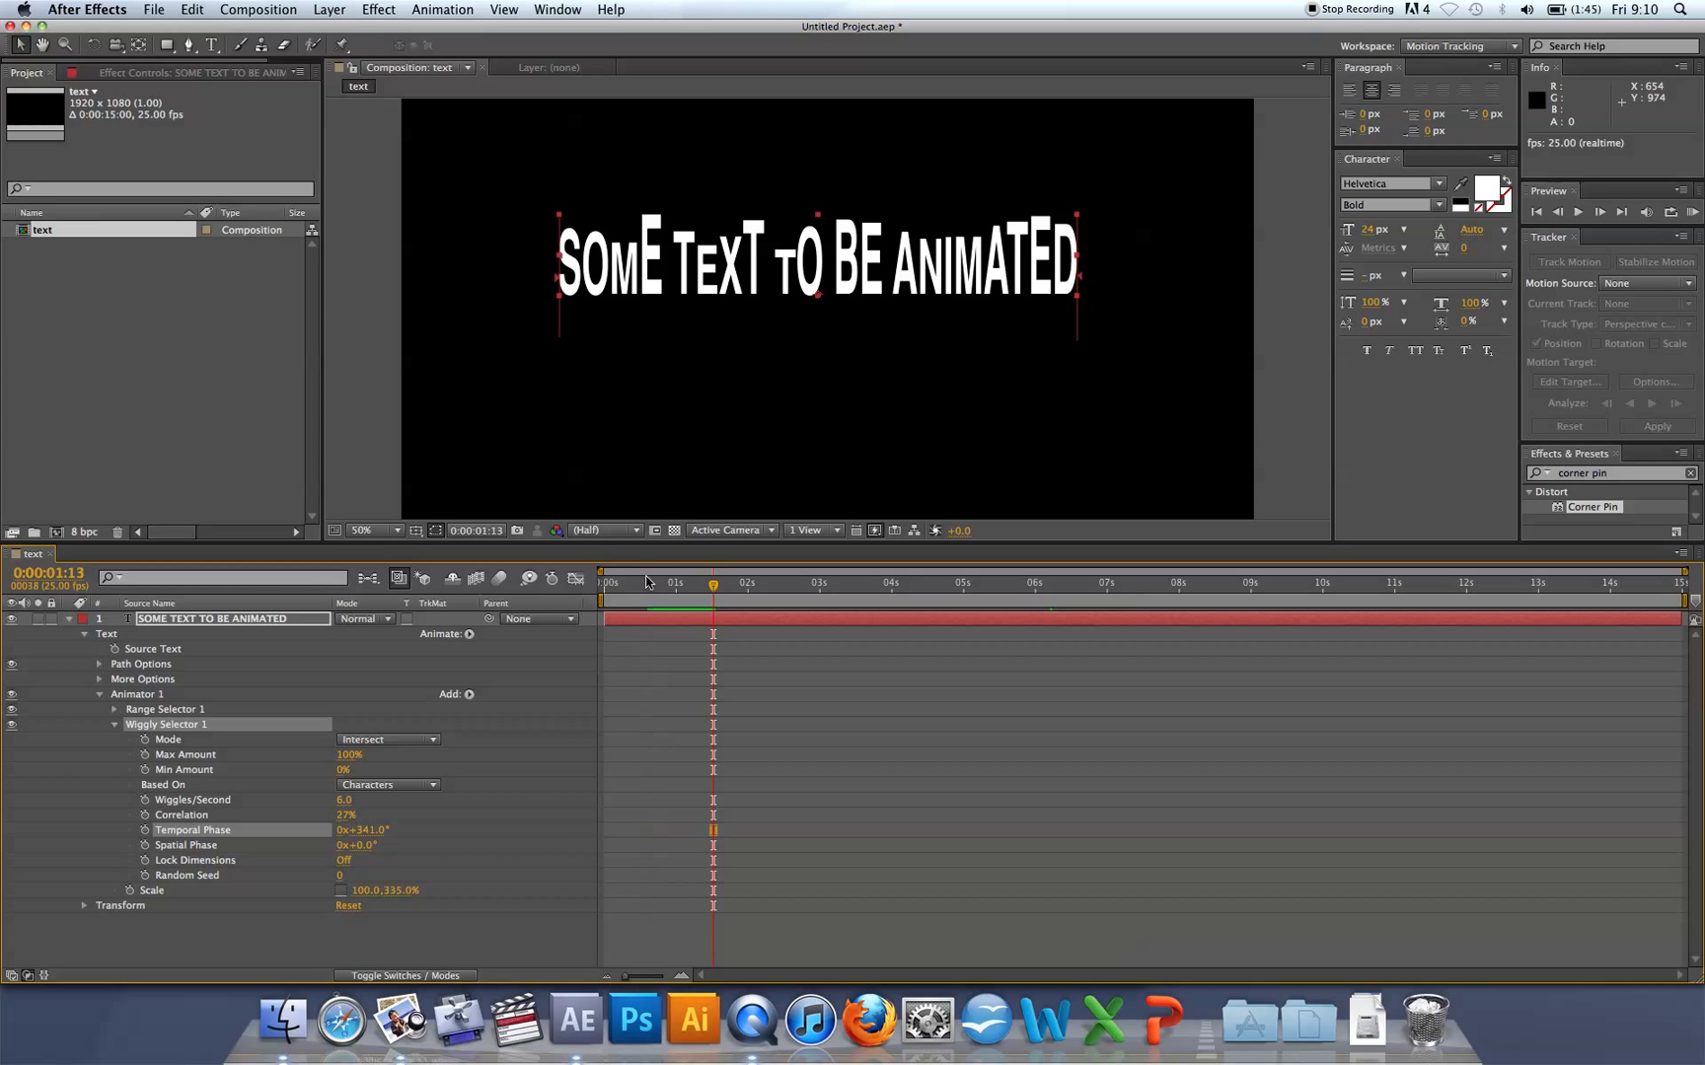
# Limit the range selector to Start 18% and End 73%, preview the wiggle, and collapse both selectors.
pyautogui.click(114, 708)
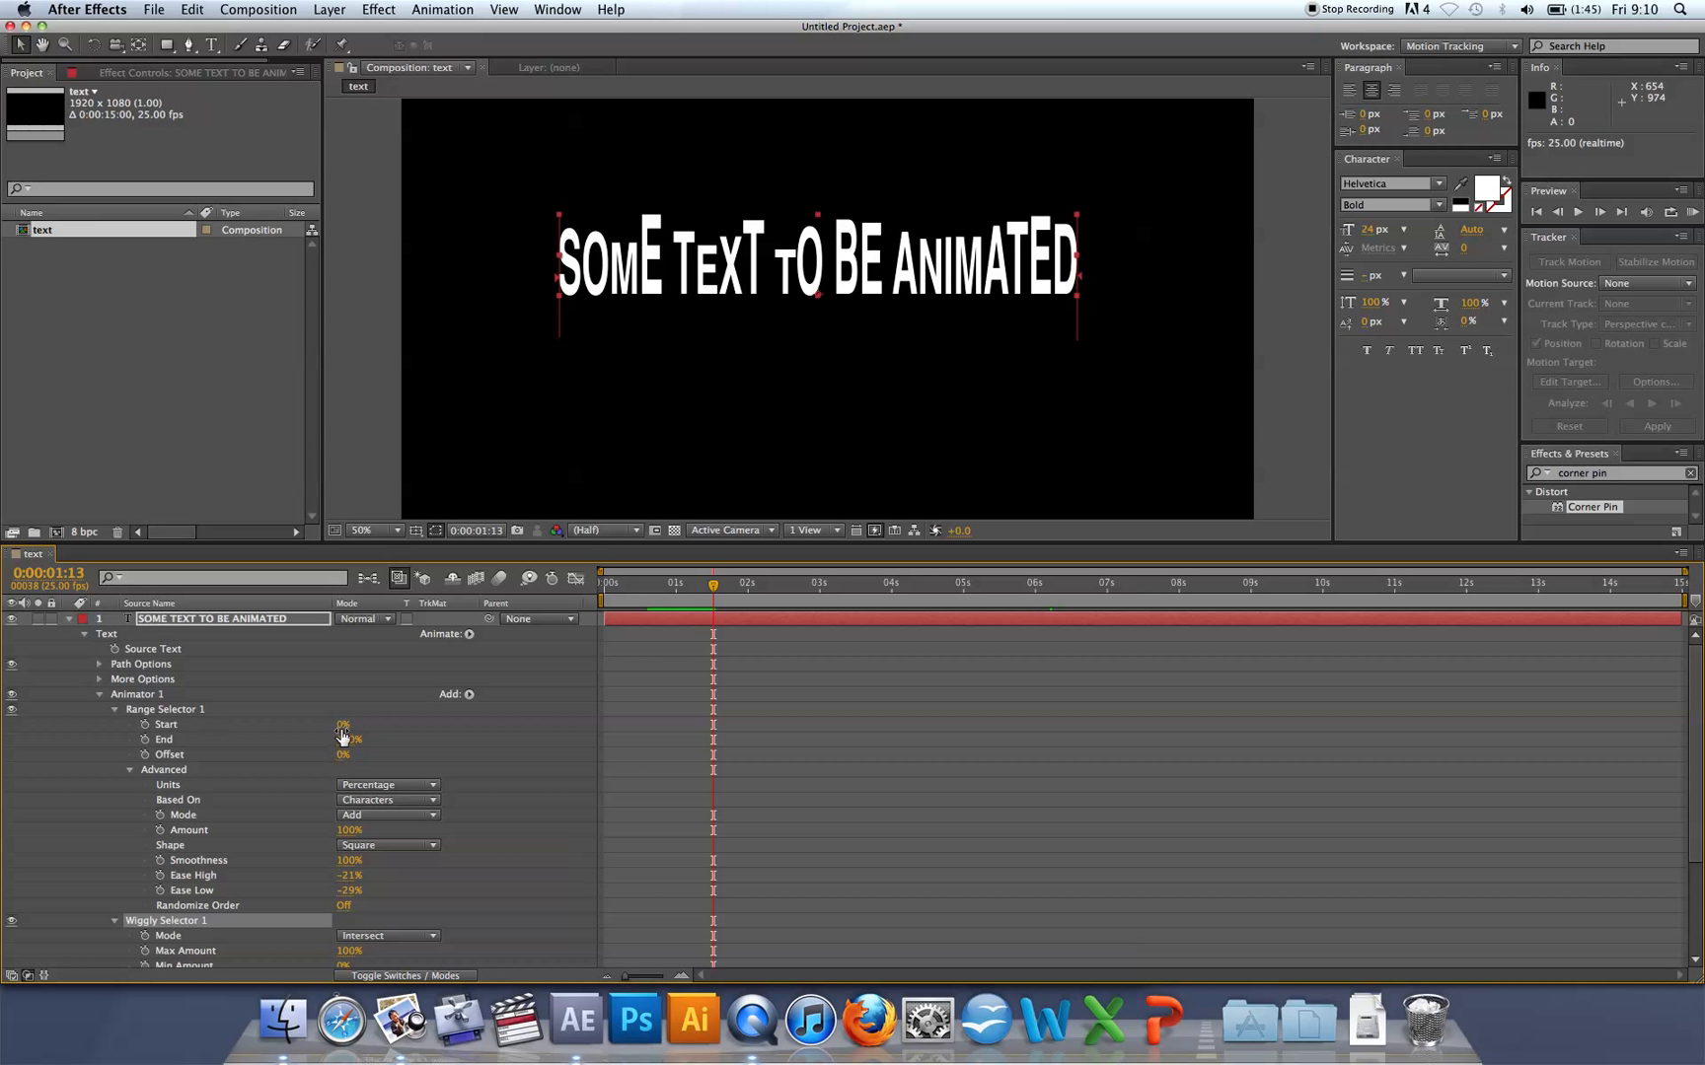
pyautogui.moveTo(341, 730)
pyautogui.mouseDown()
pyautogui.moveTo(358, 732)
pyautogui.moveTo(346, 751)
pyautogui.moveTo(318, 744)
pyautogui.mouseUp()
pyautogui.press('space')
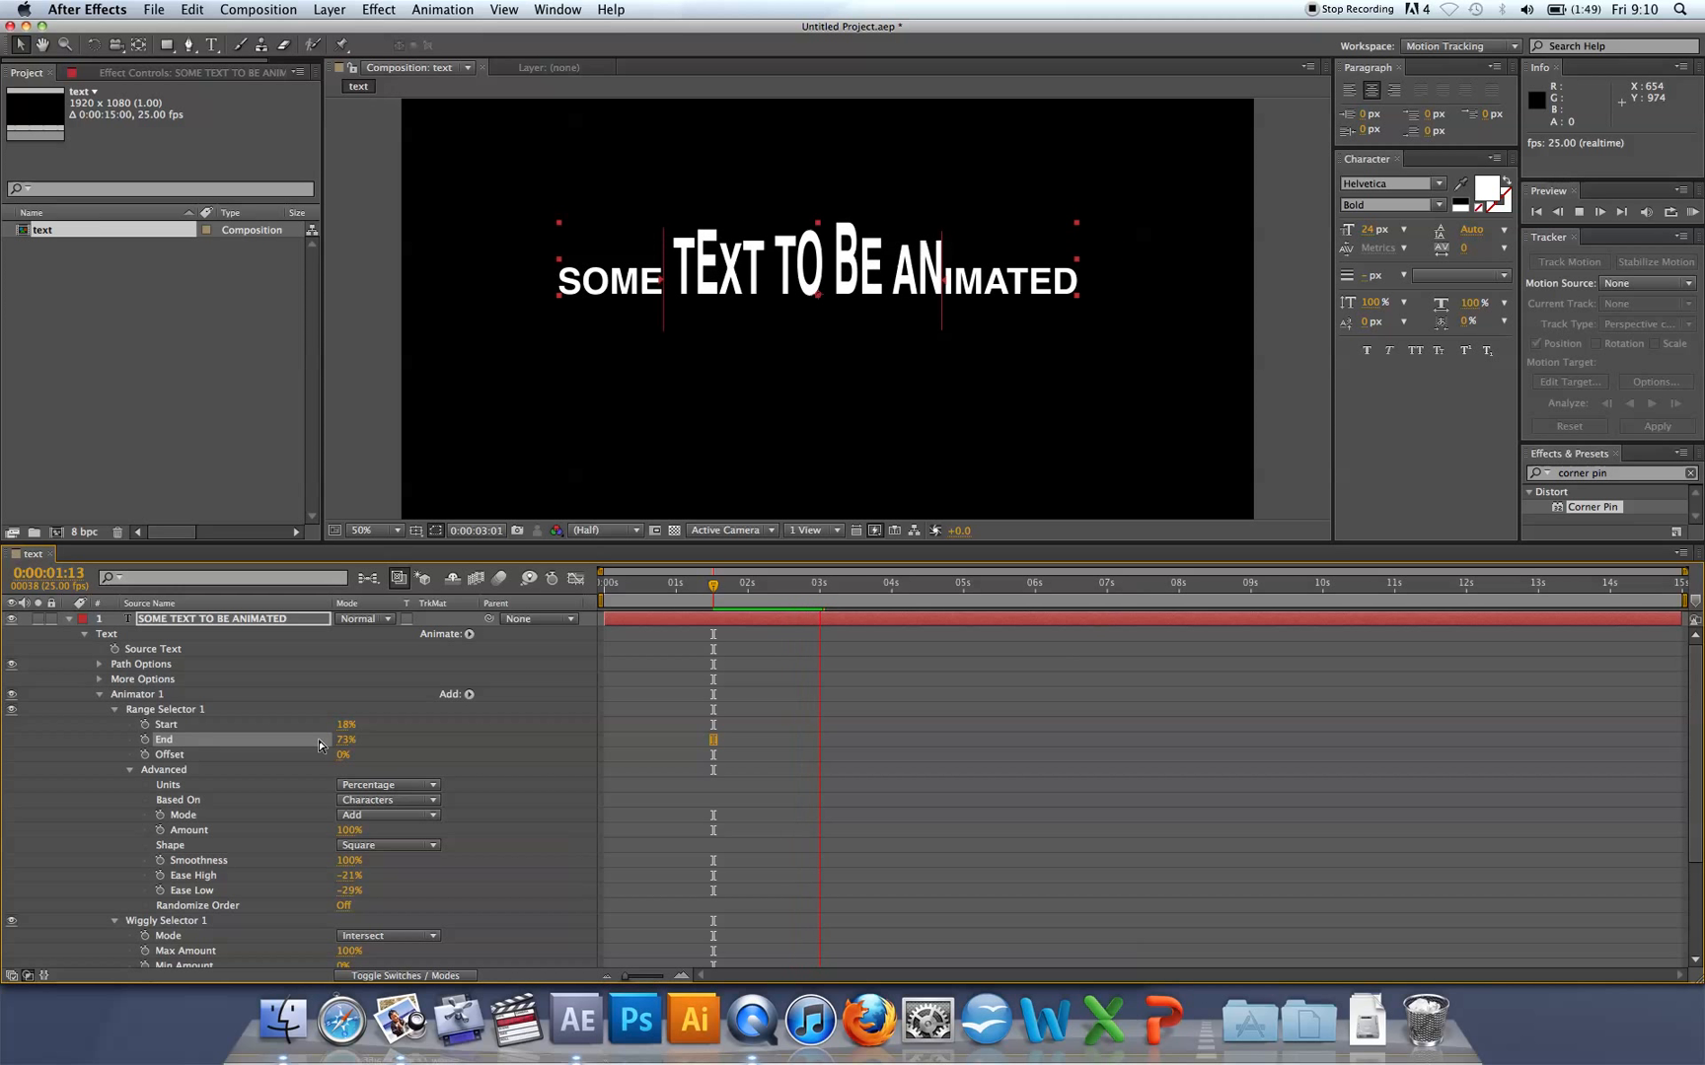
pyautogui.press('space')
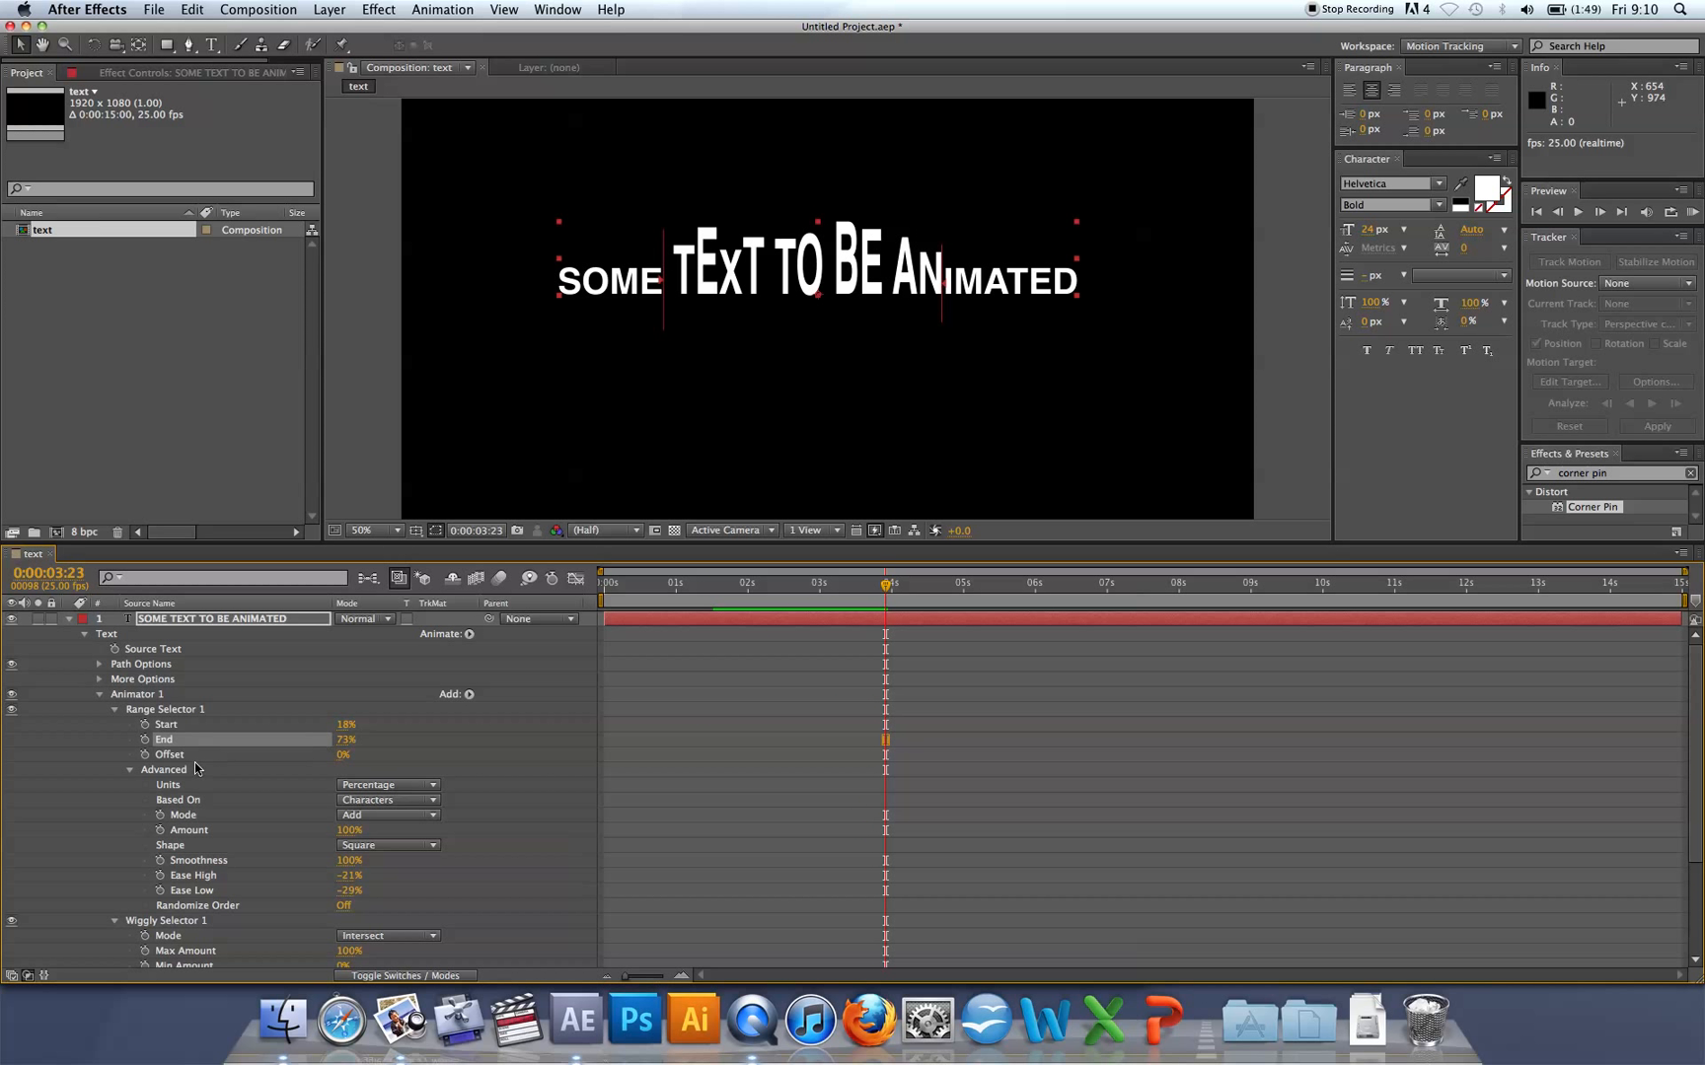
pyautogui.click(114, 710)
pyautogui.click(113, 725)
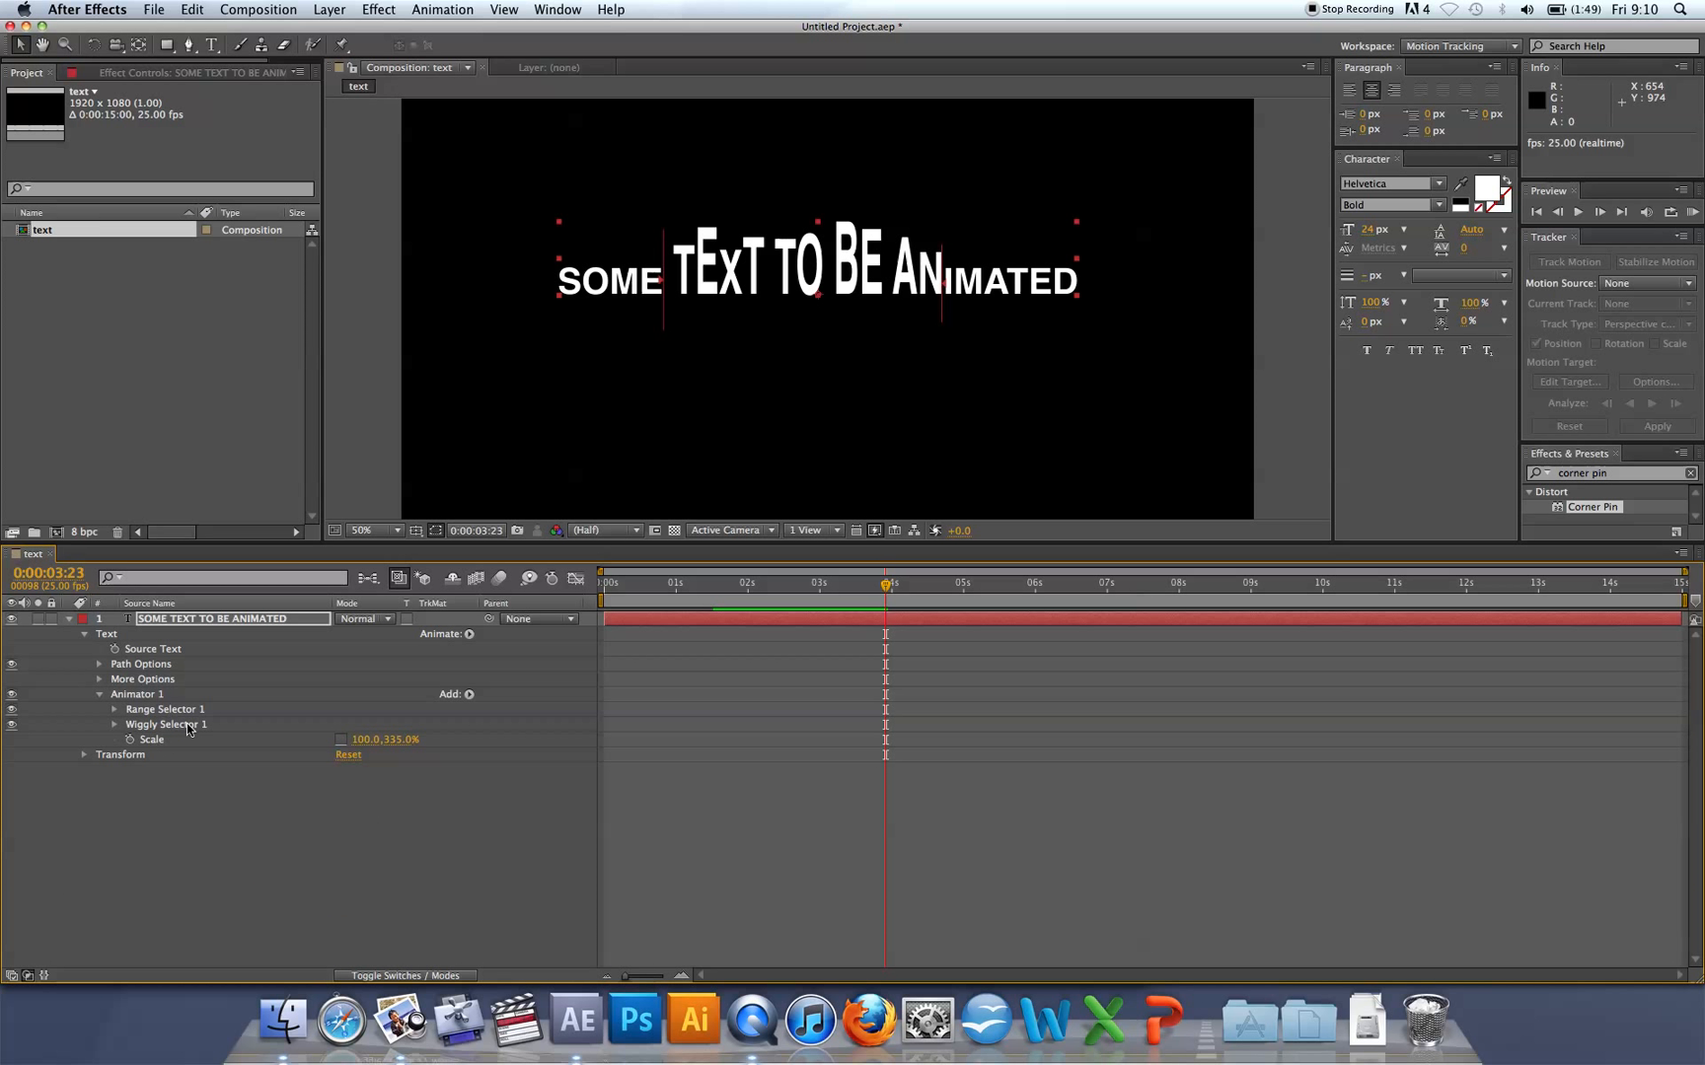